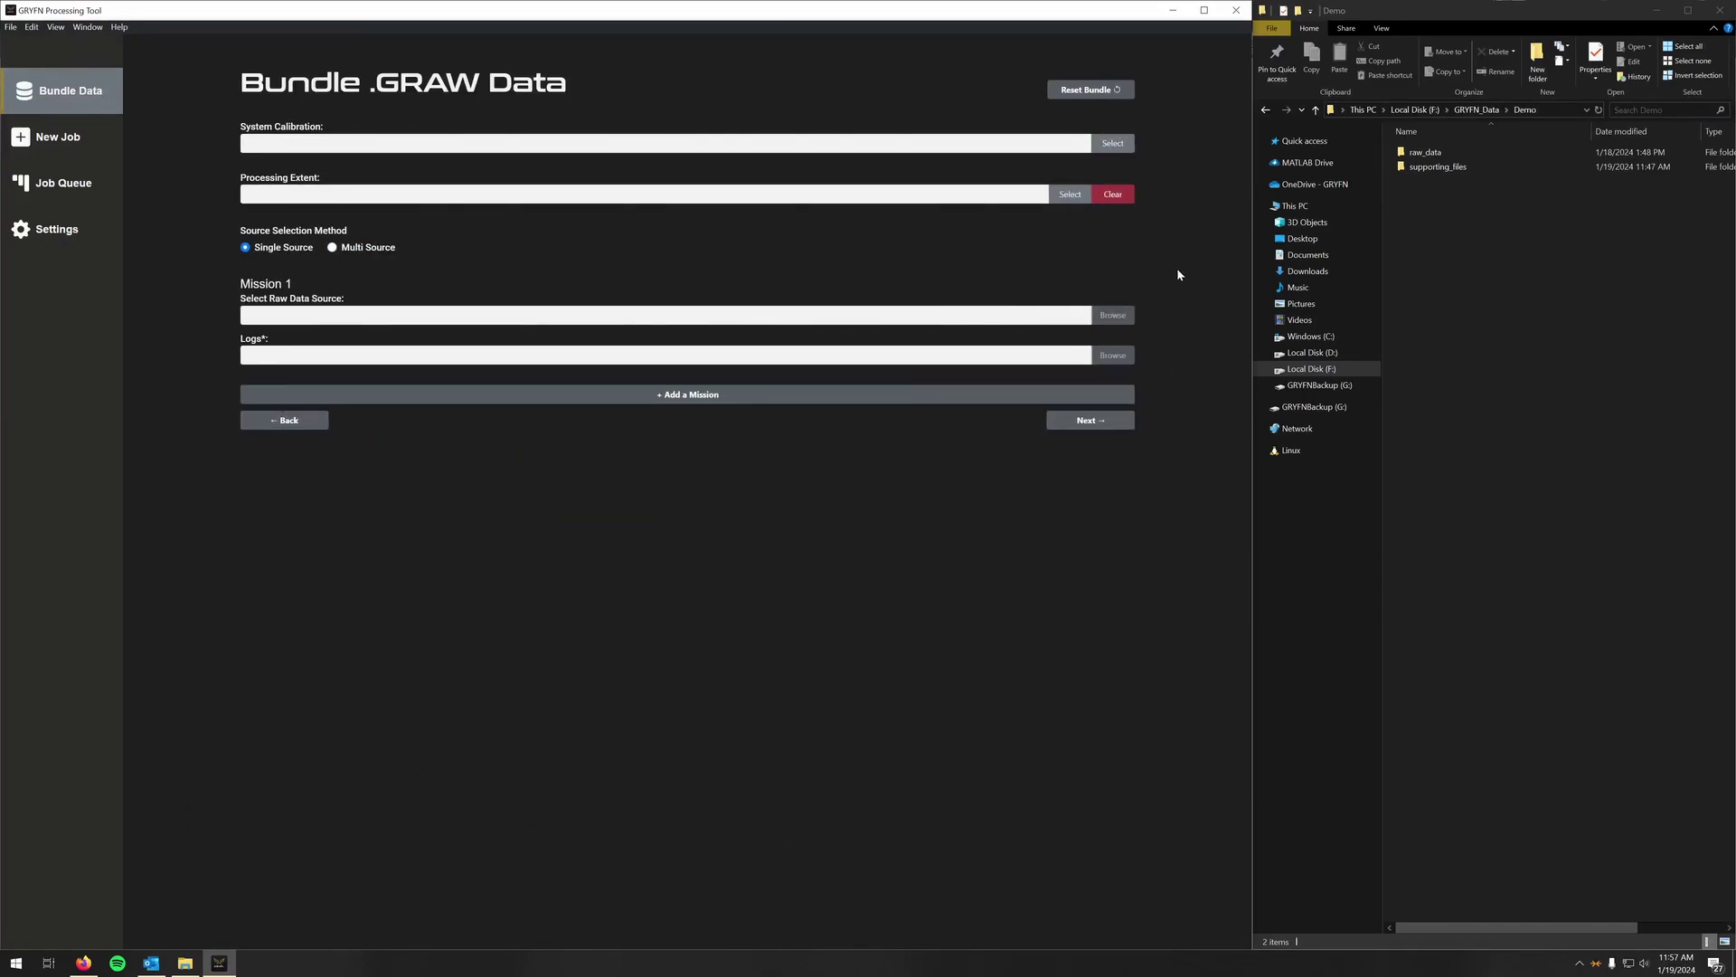
- Load 20230605_GAFX2301_SystemCal.yml as the bundle's system calibration file
click(1119, 150)
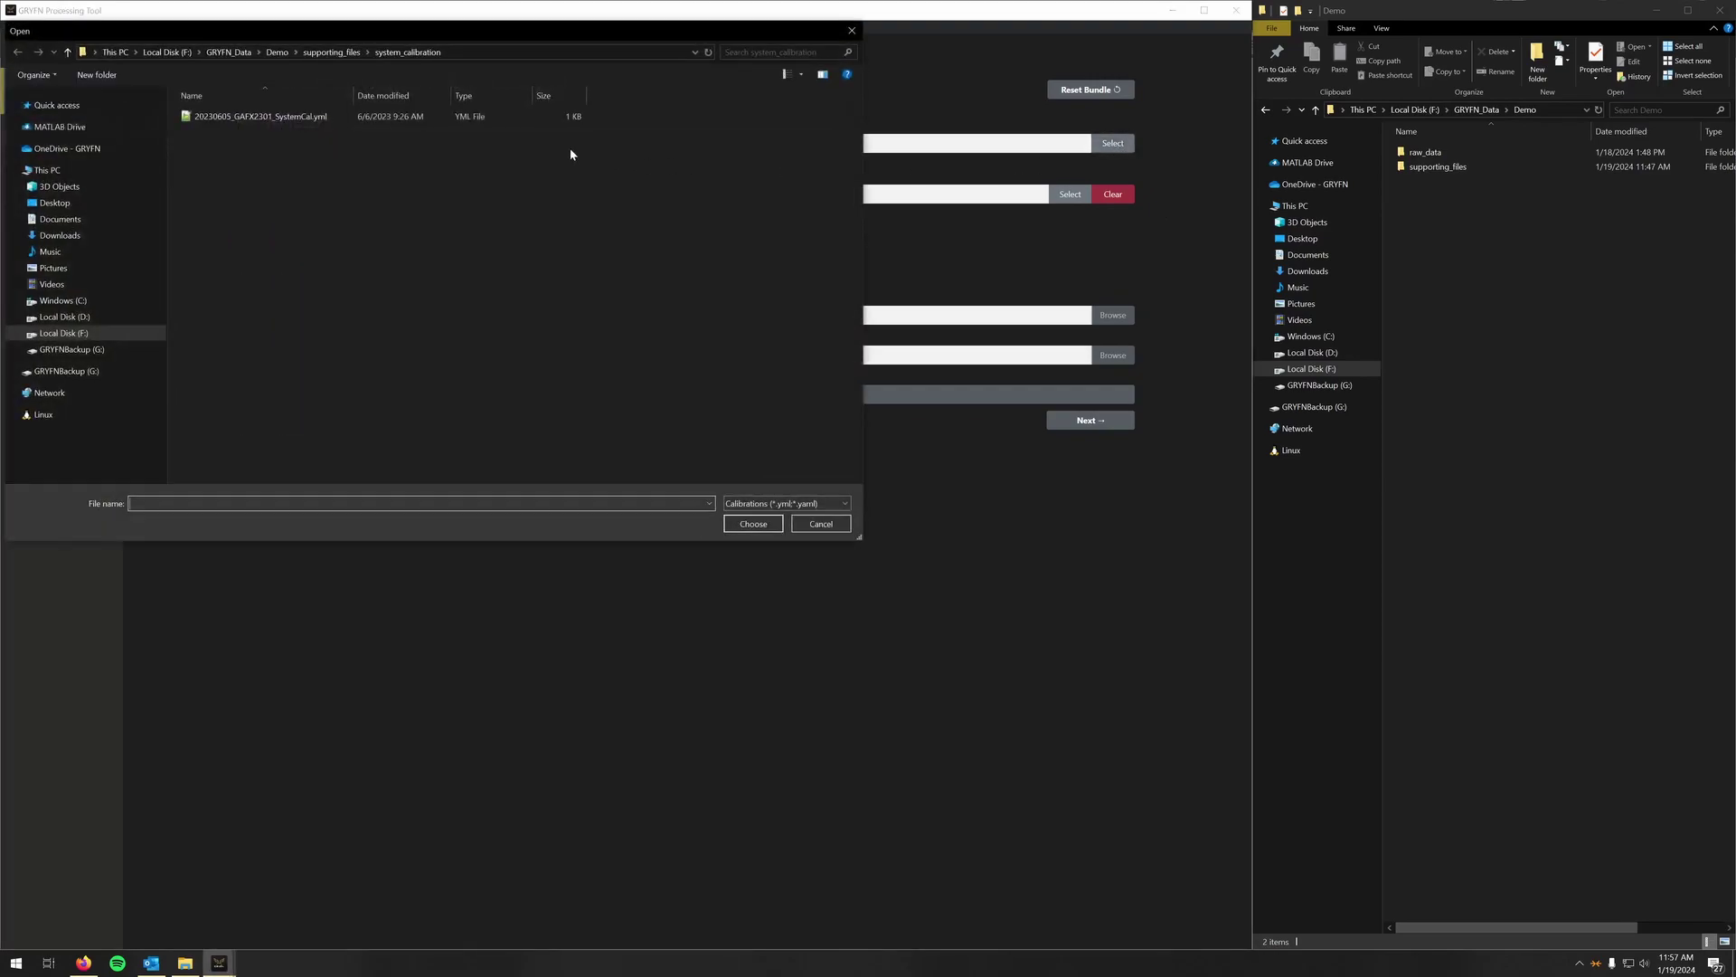
click(339, 119)
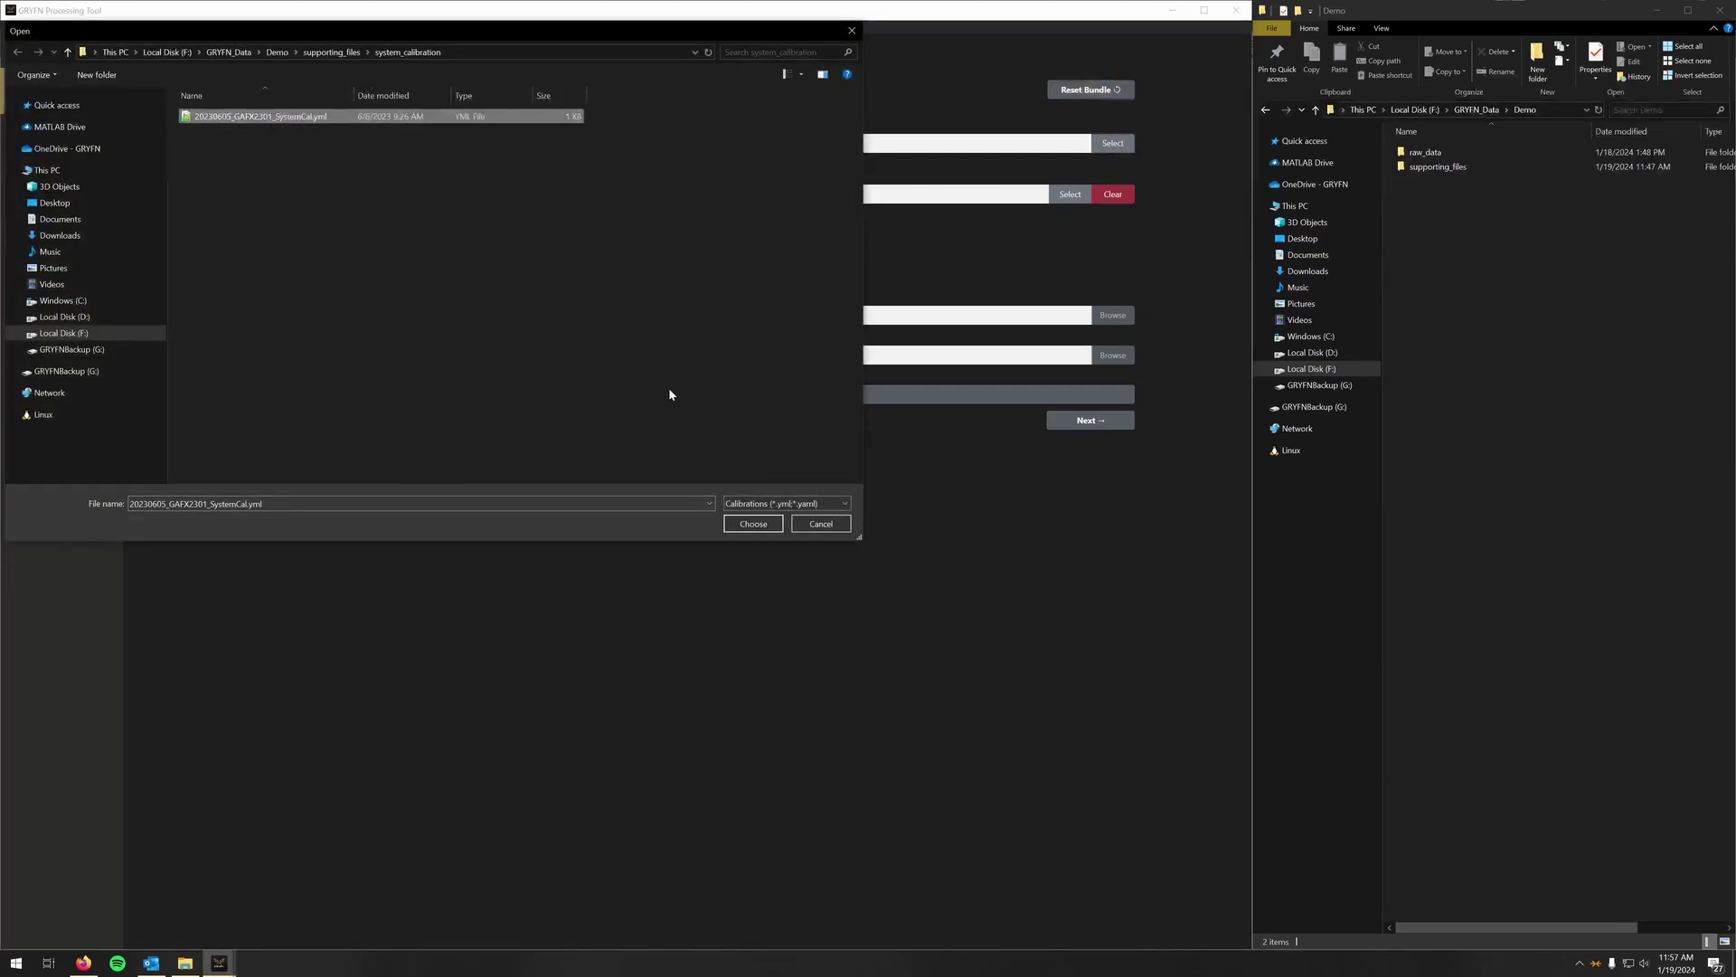
click(751, 524)
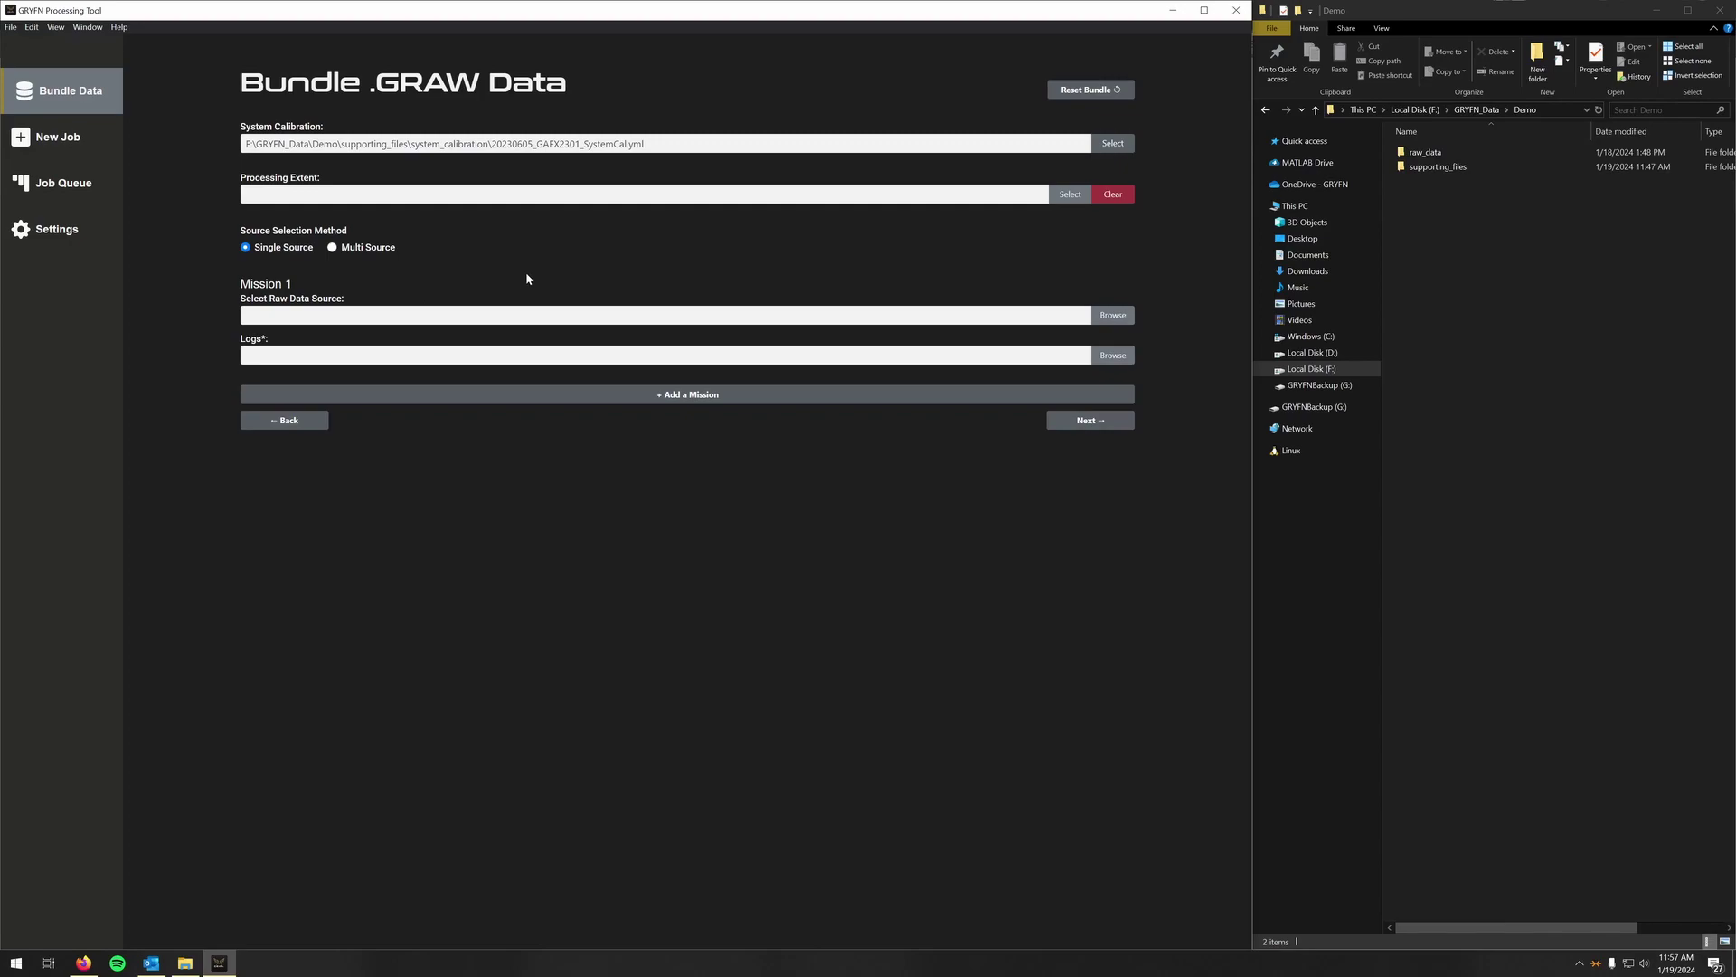
- Set the raw_data folder inside Demo as the raw data source for Mission 1
double_click(1425, 152)
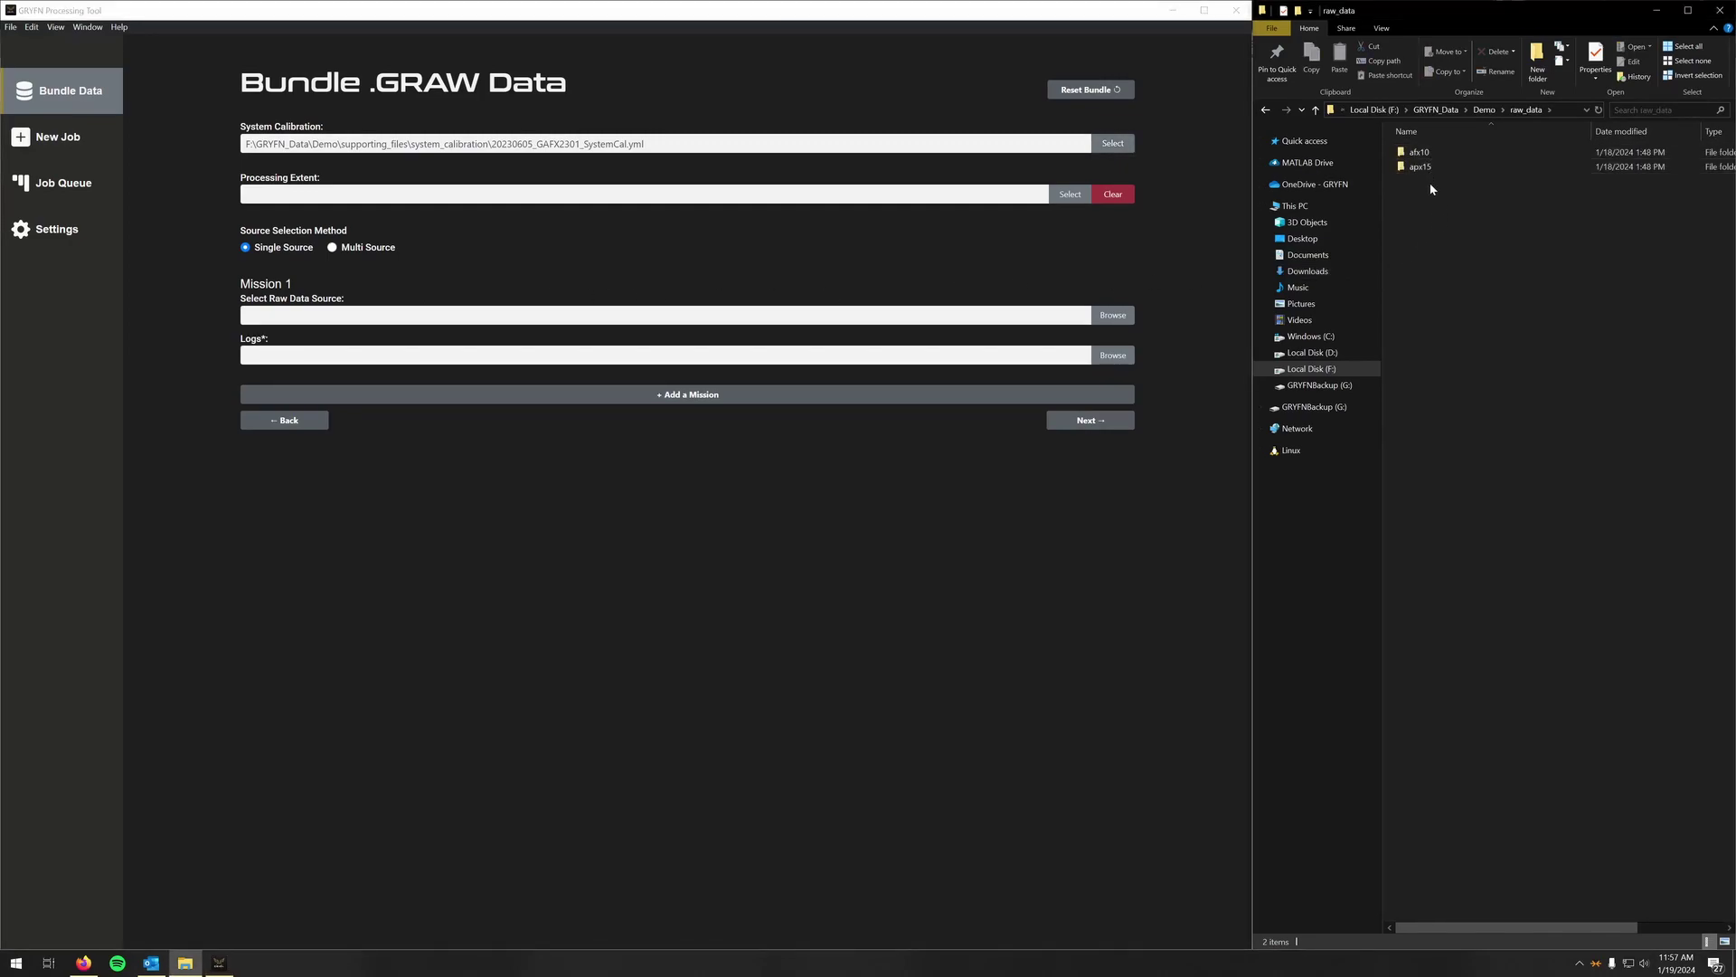
click(1485, 109)
click(1111, 316)
click(331, 52)
click(276, 52)
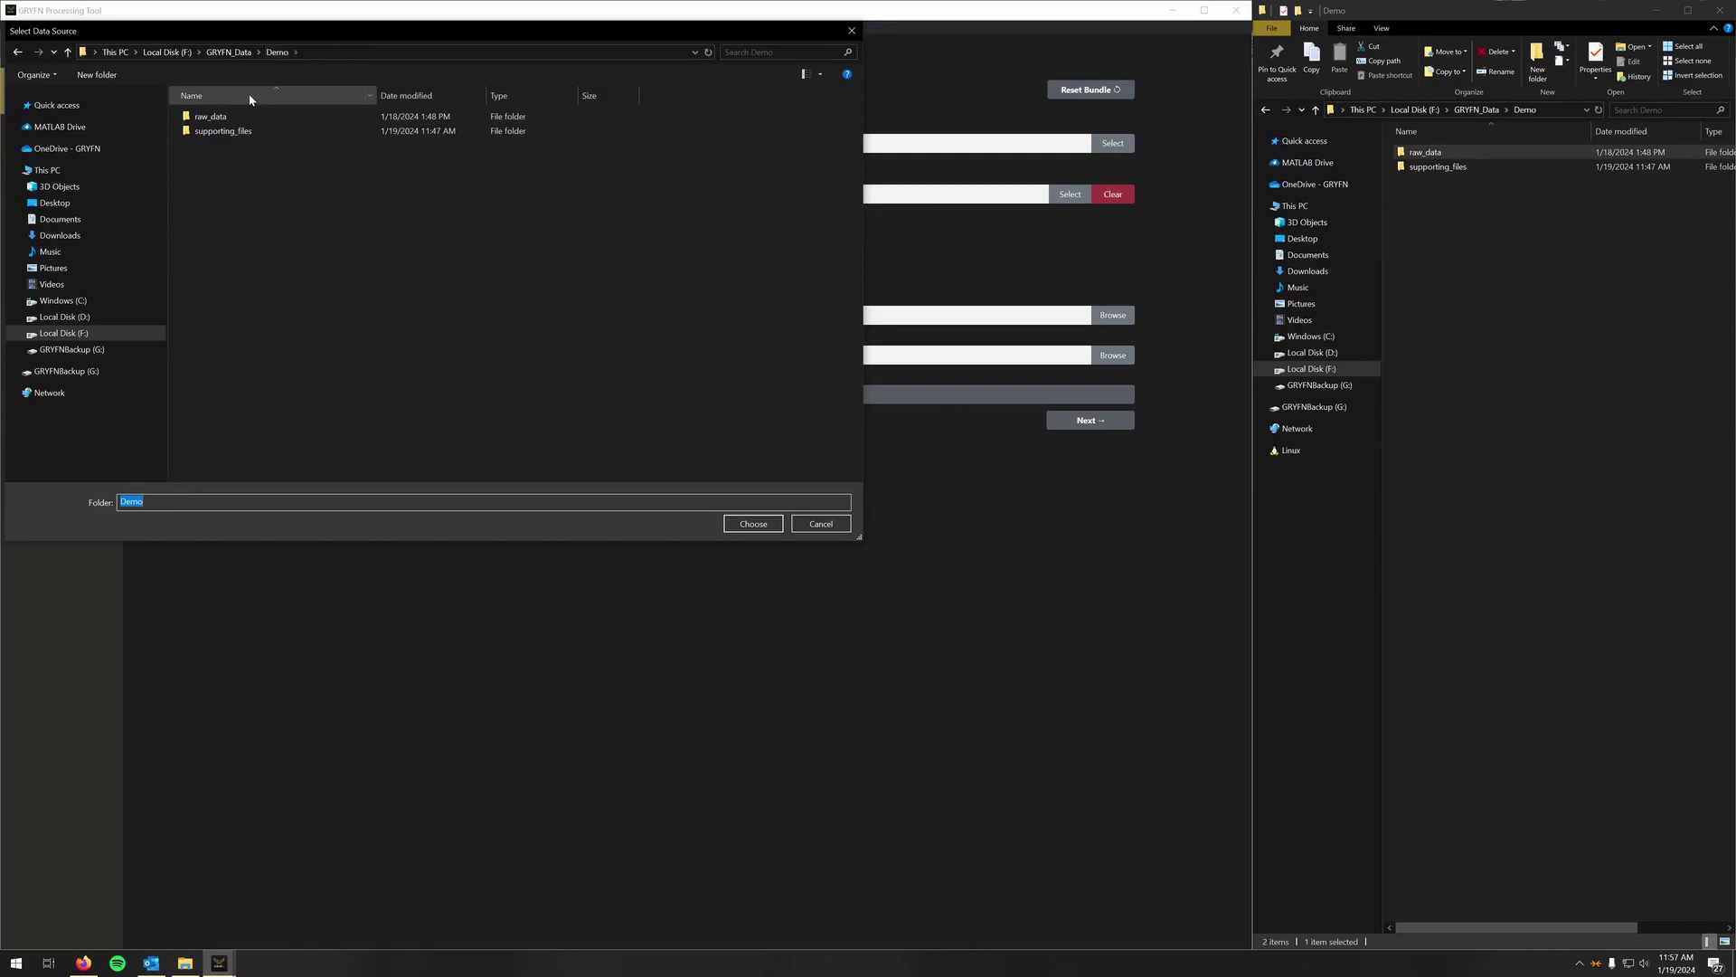
click(217, 117)
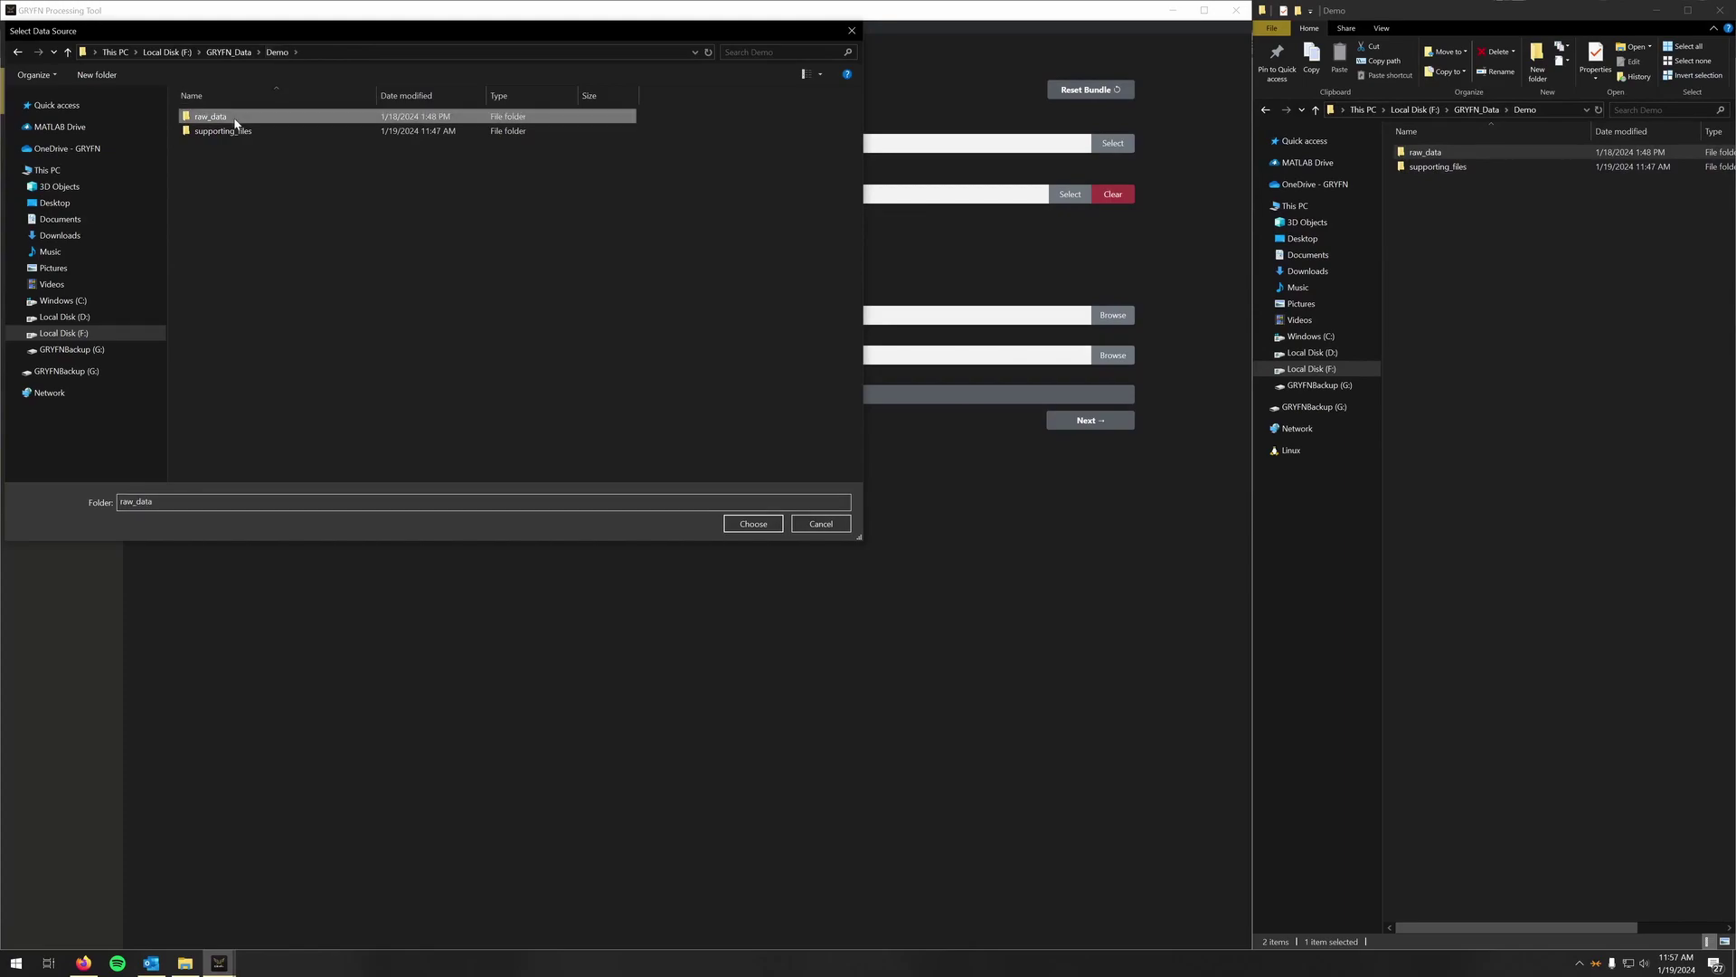
click(749, 525)
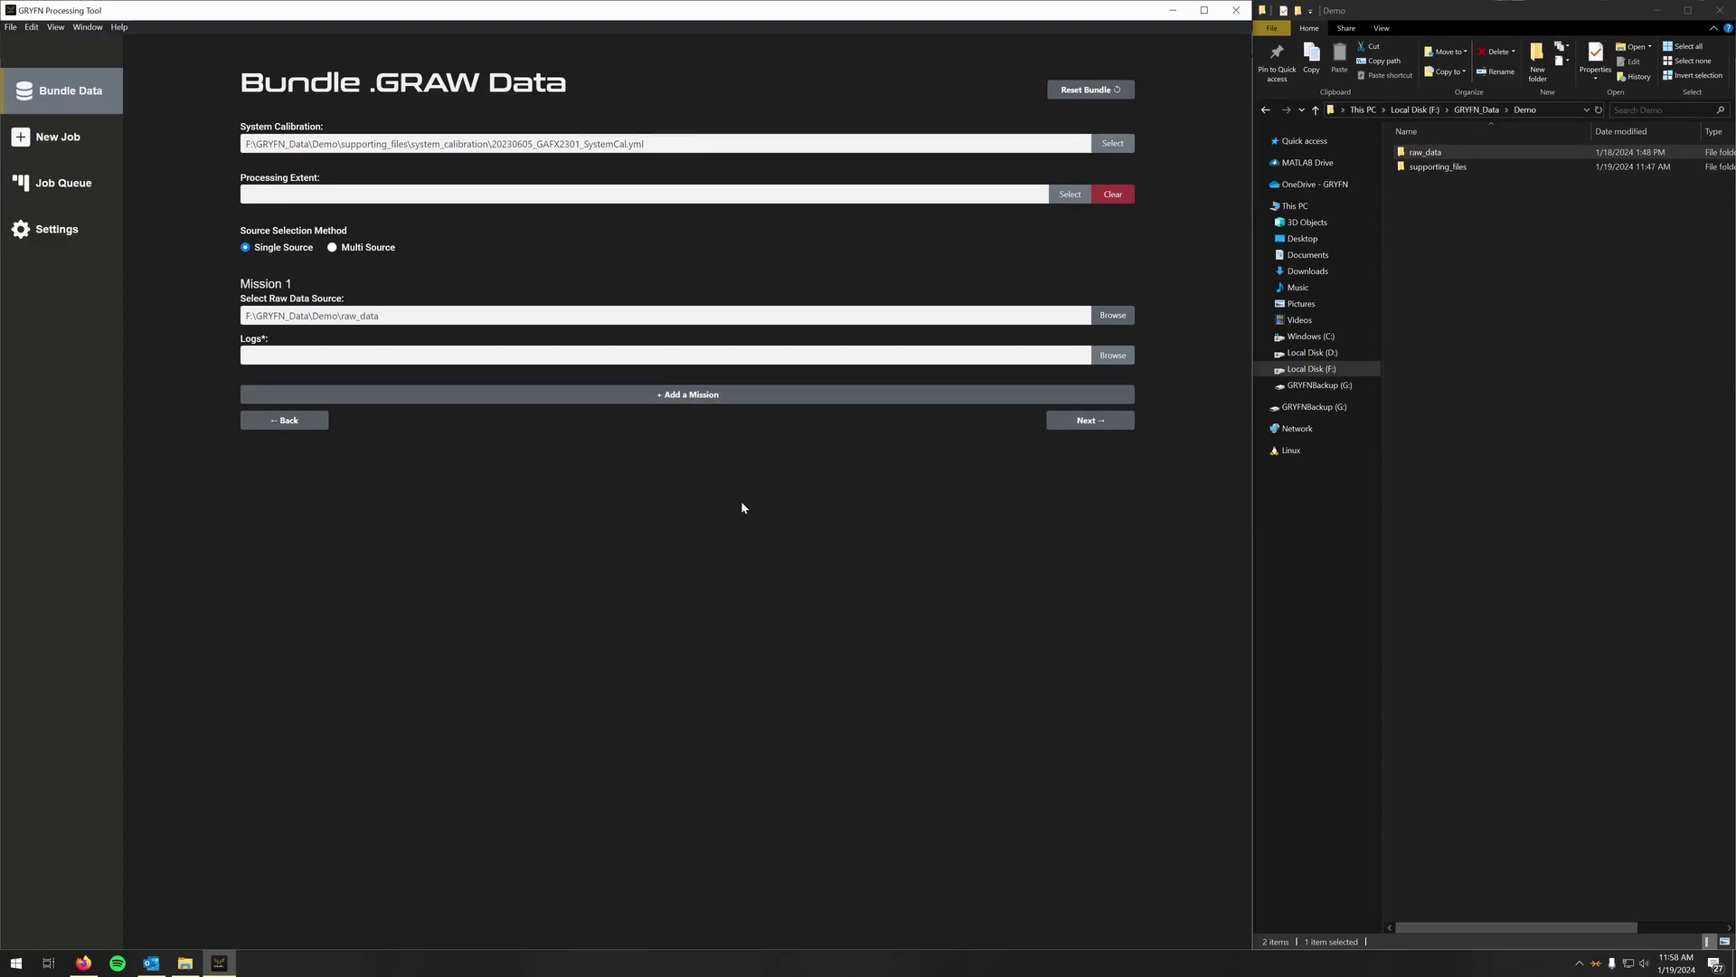
- Leave the optional parameters blank, name the bundle SpecimProcessingDemo and create it in the Demo folder
click(1093, 423)
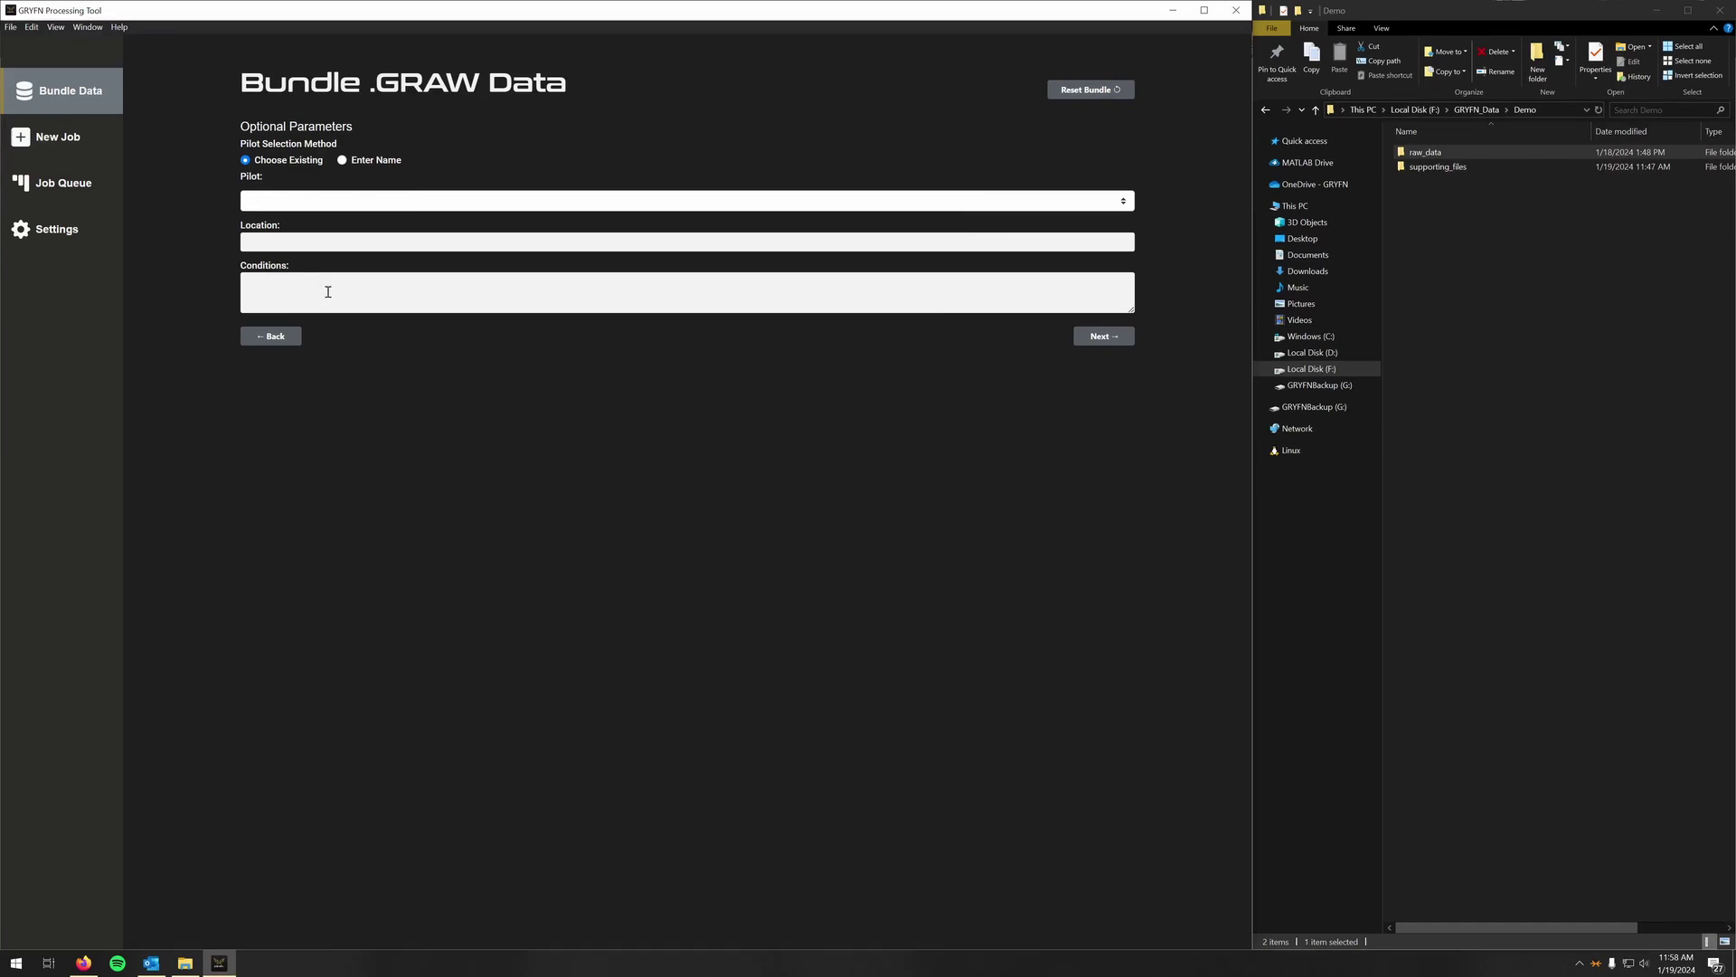
click(1108, 338)
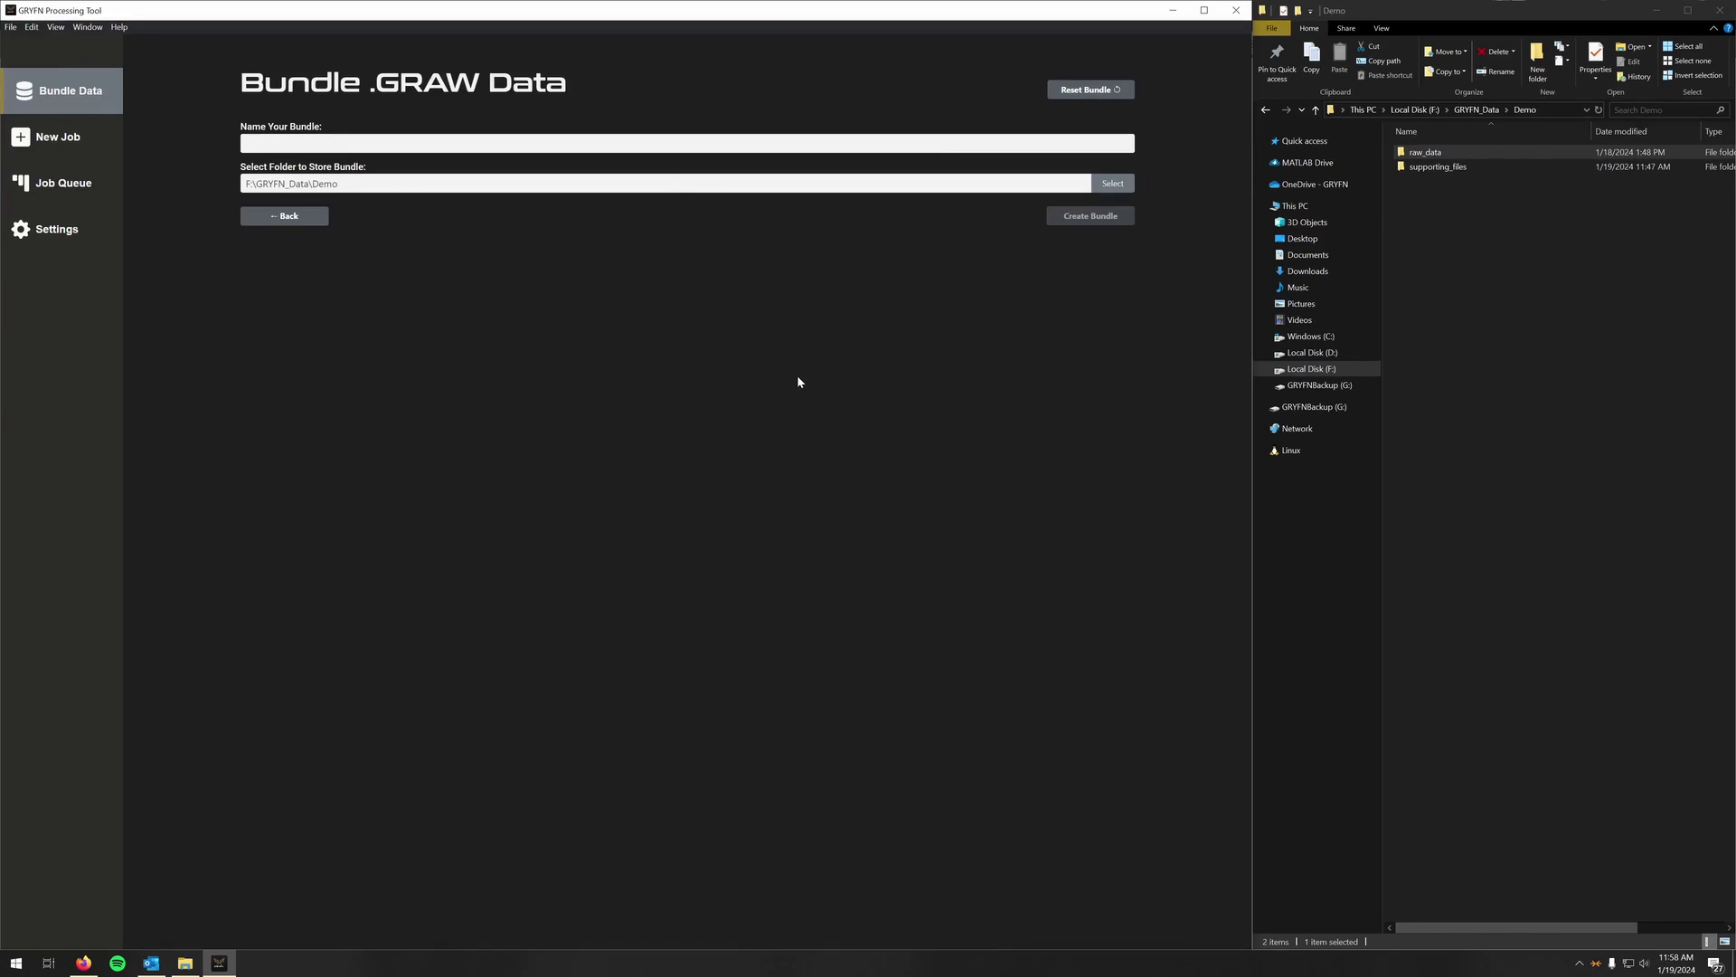
click(284, 140)
text(SpecimProcessin)
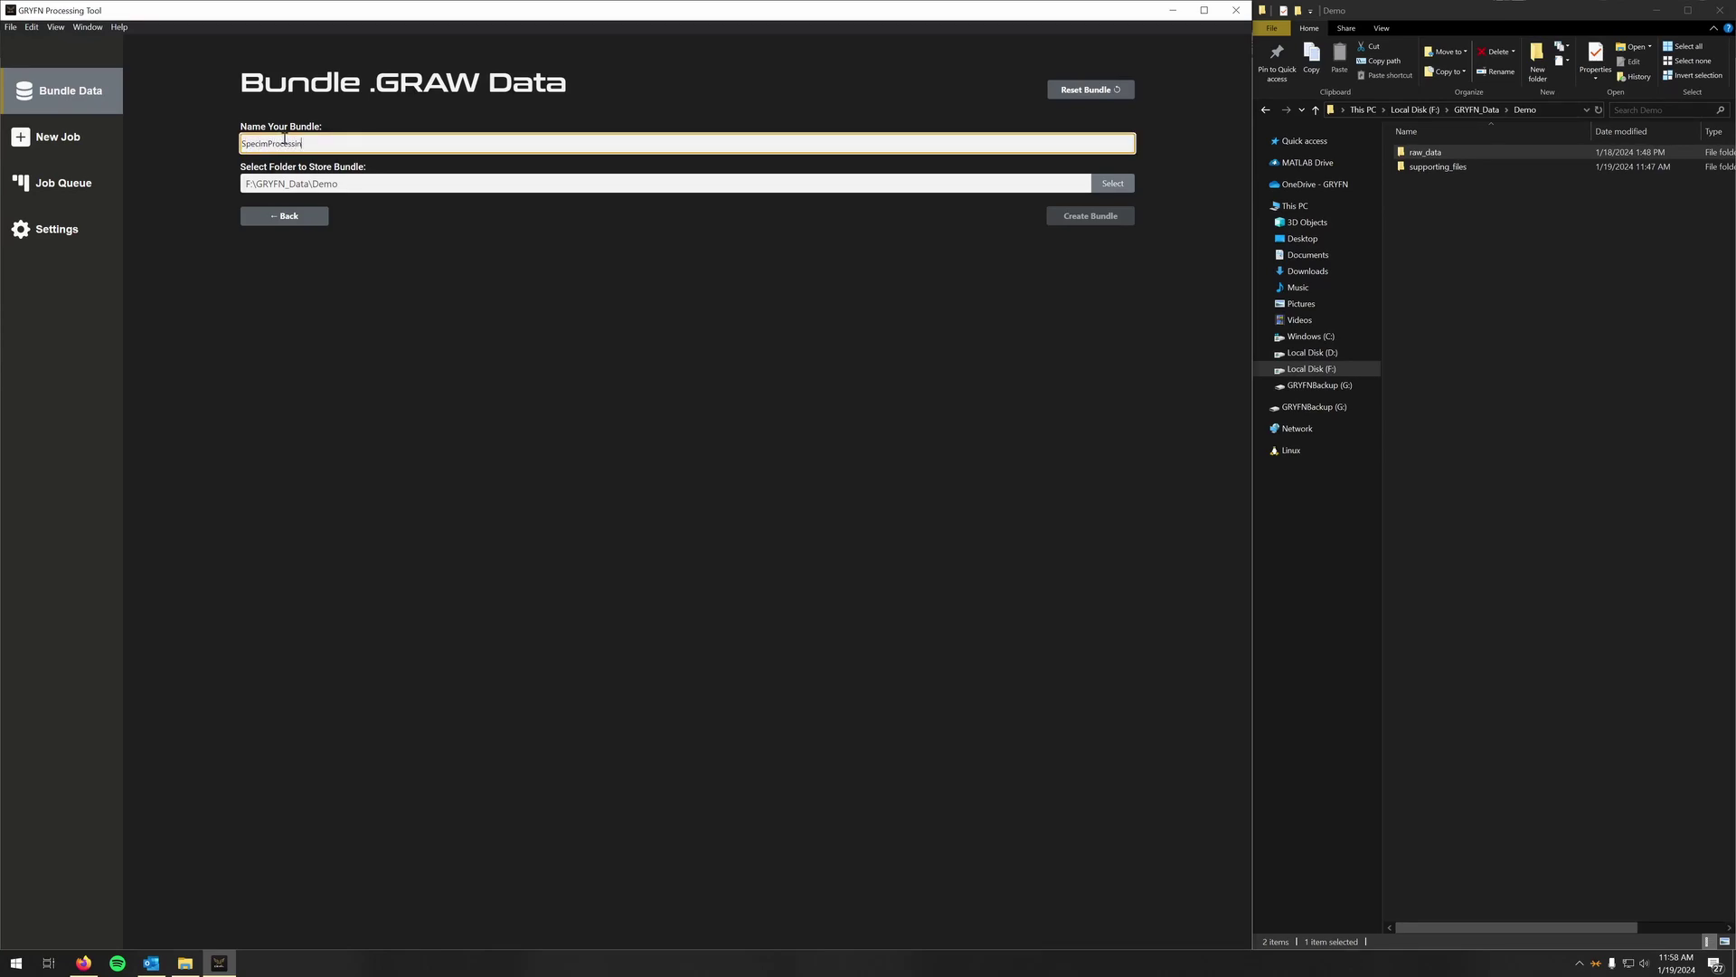
text(gDemo)
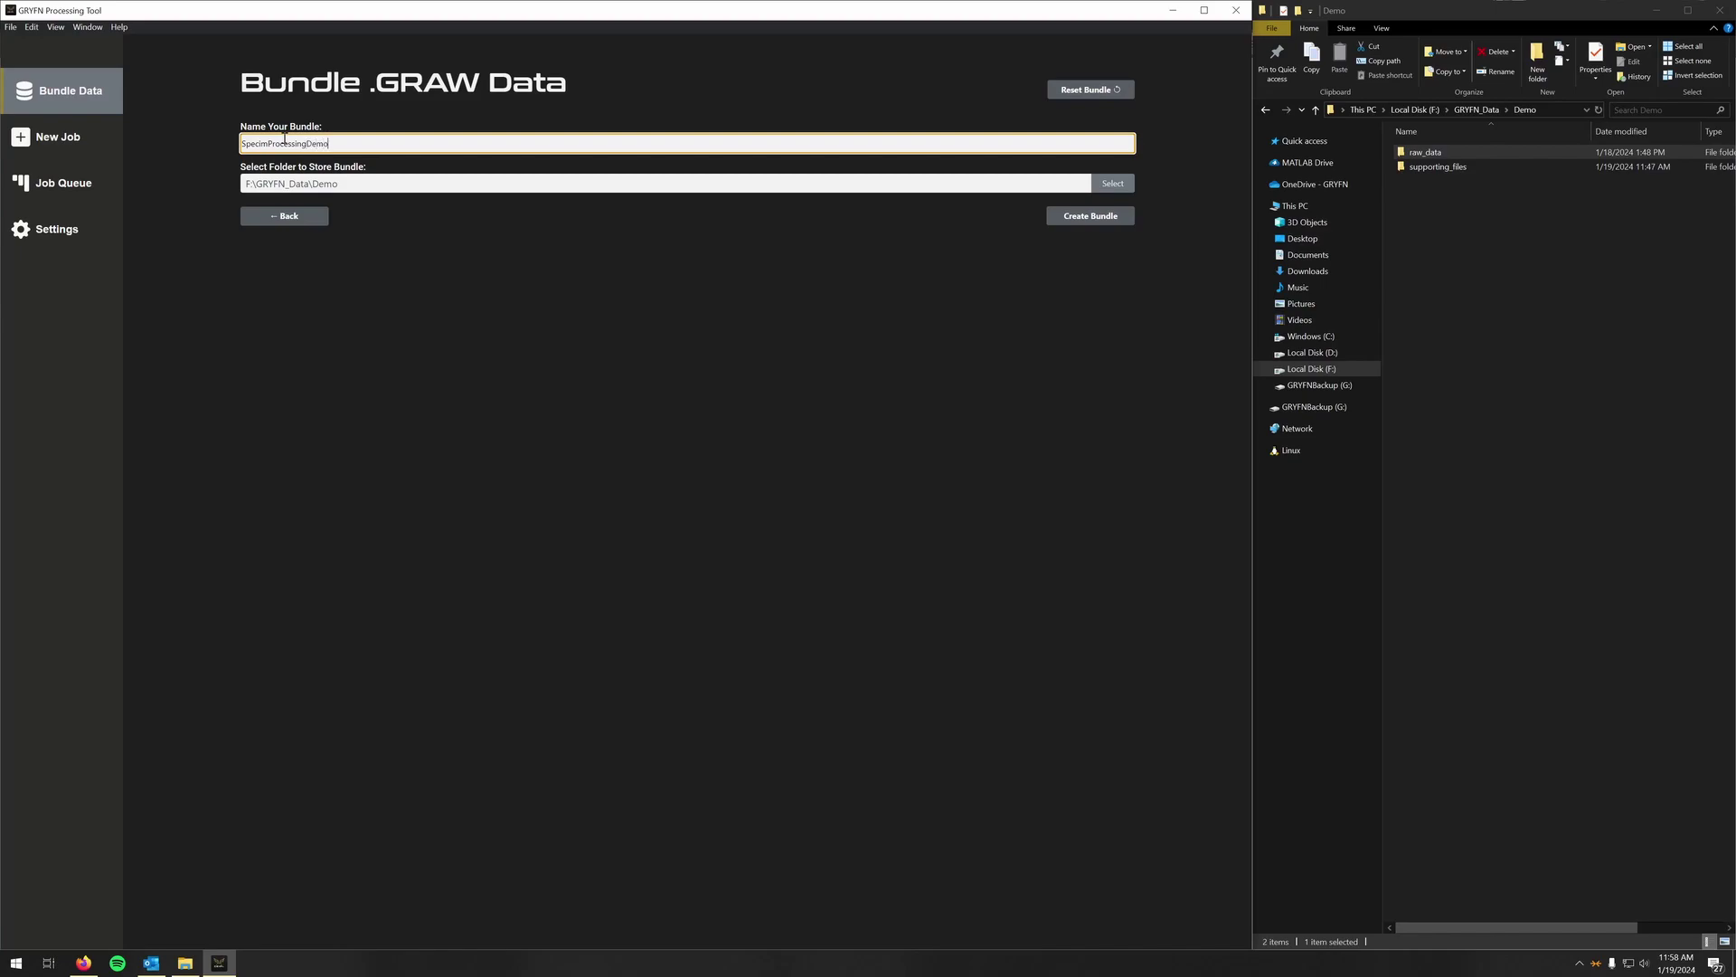
click(390, 203)
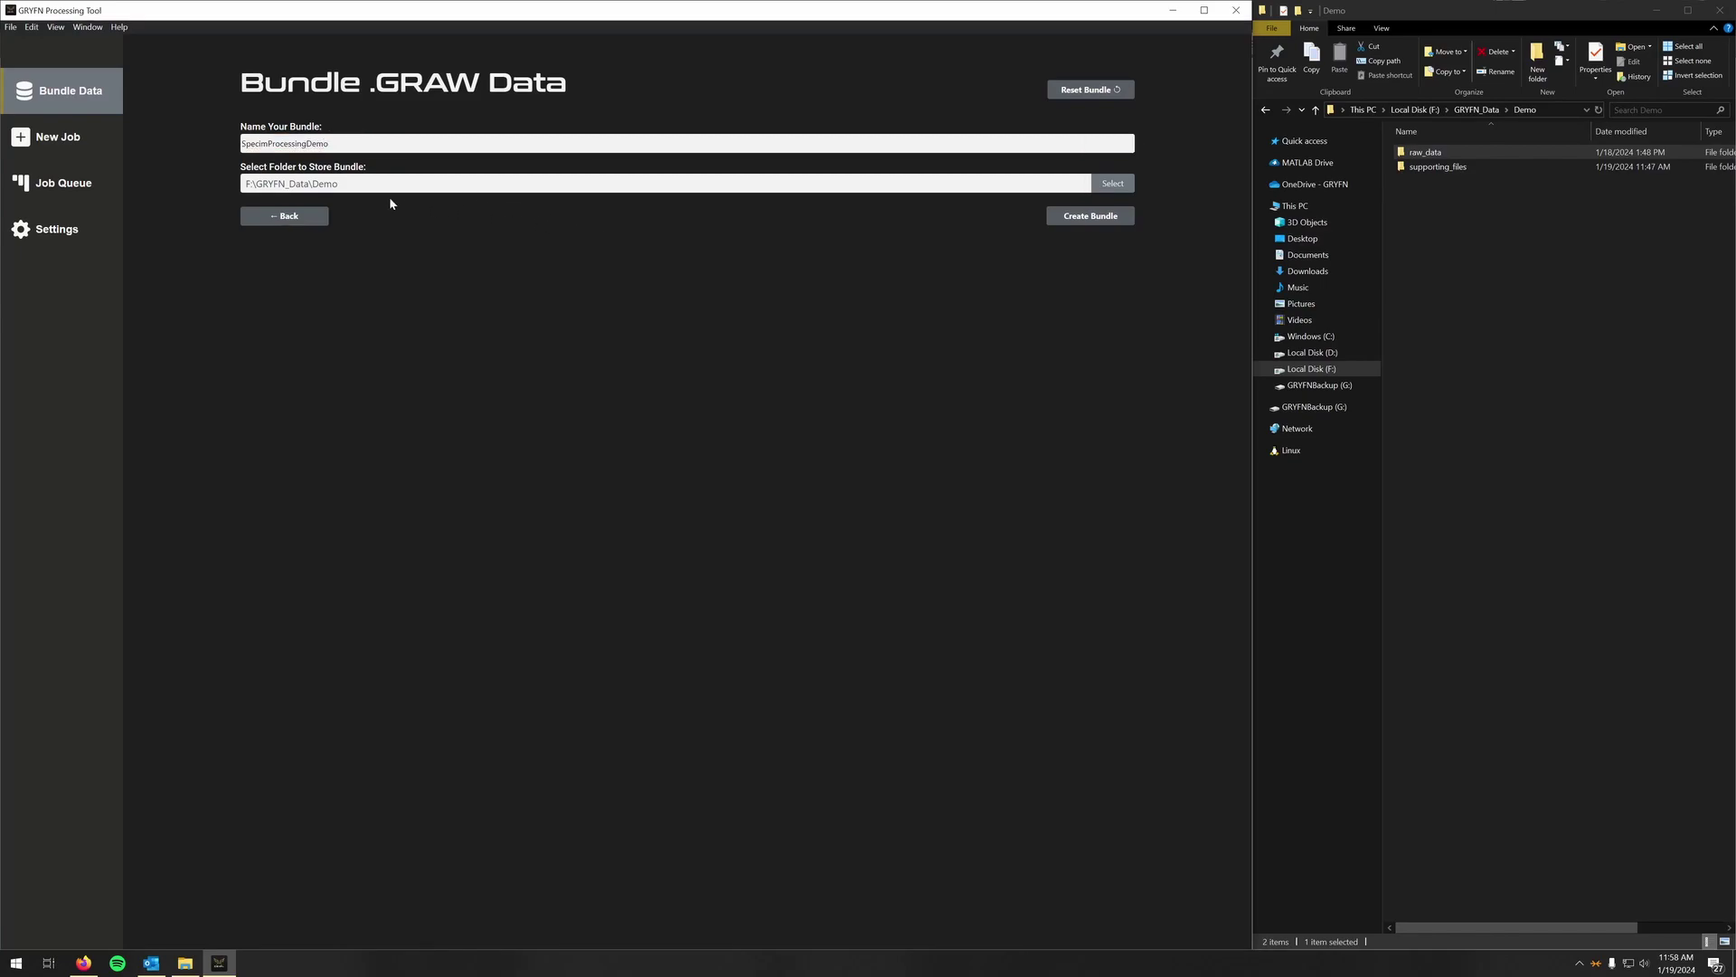
click(1109, 219)
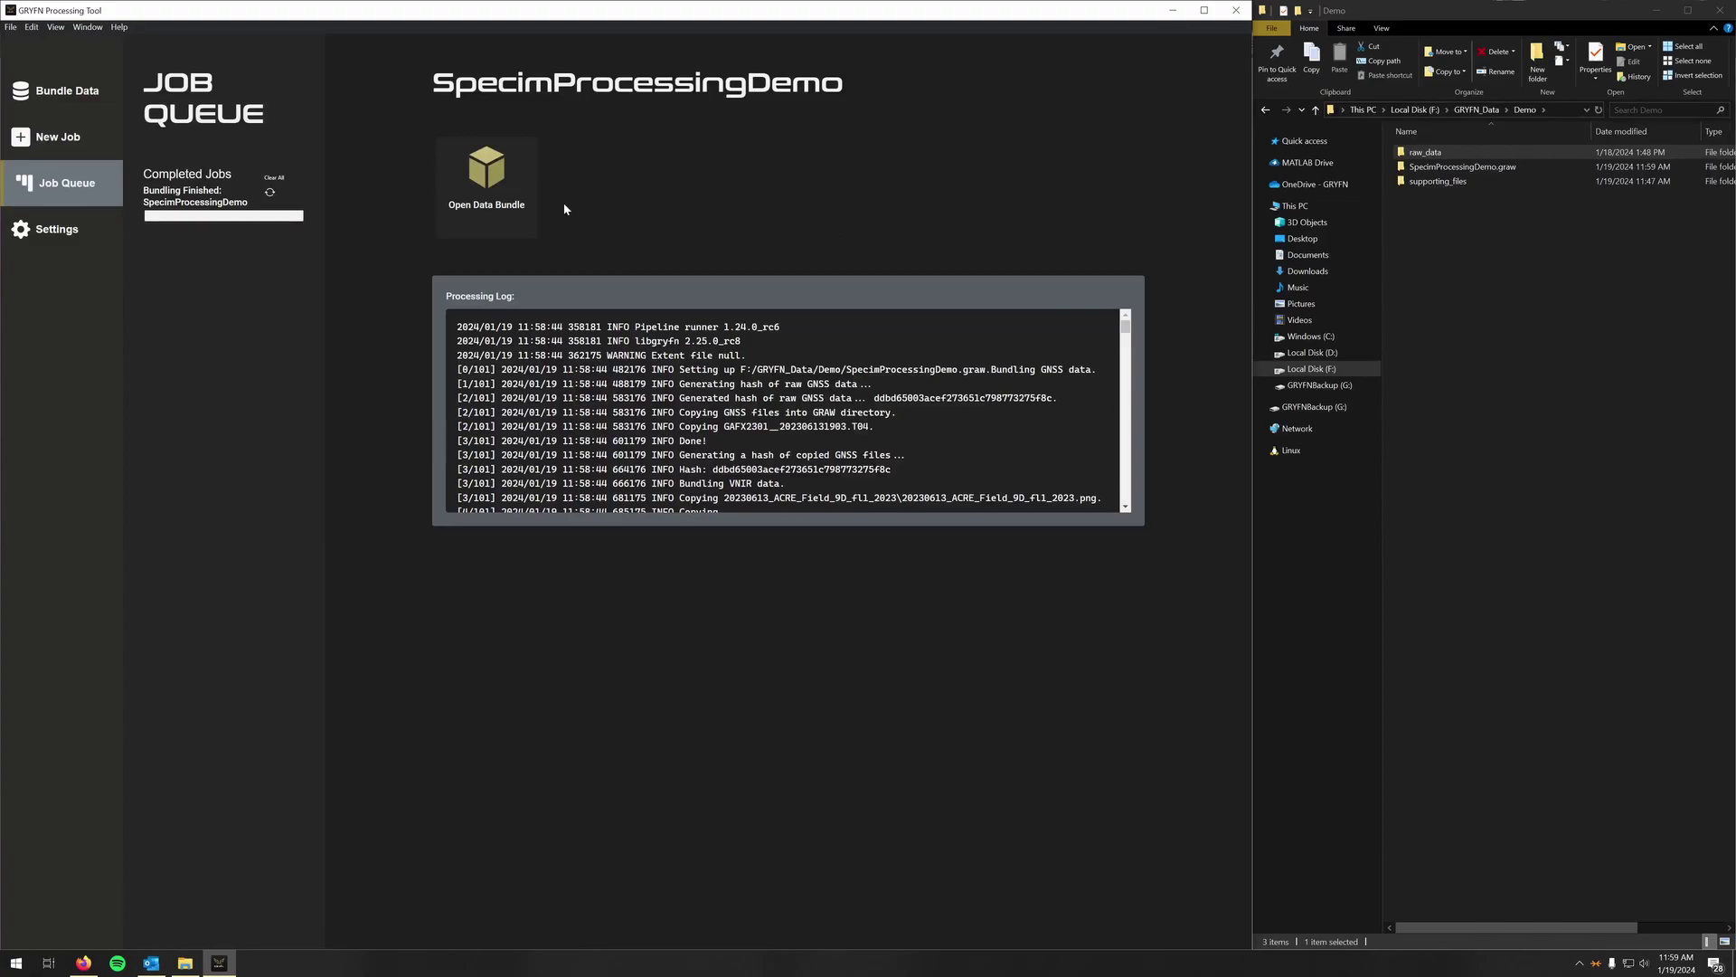
- Open the finished data bundle and examine the flight_1 contents of its AFX10 and APX-15 folders, then close its window
click(489, 216)
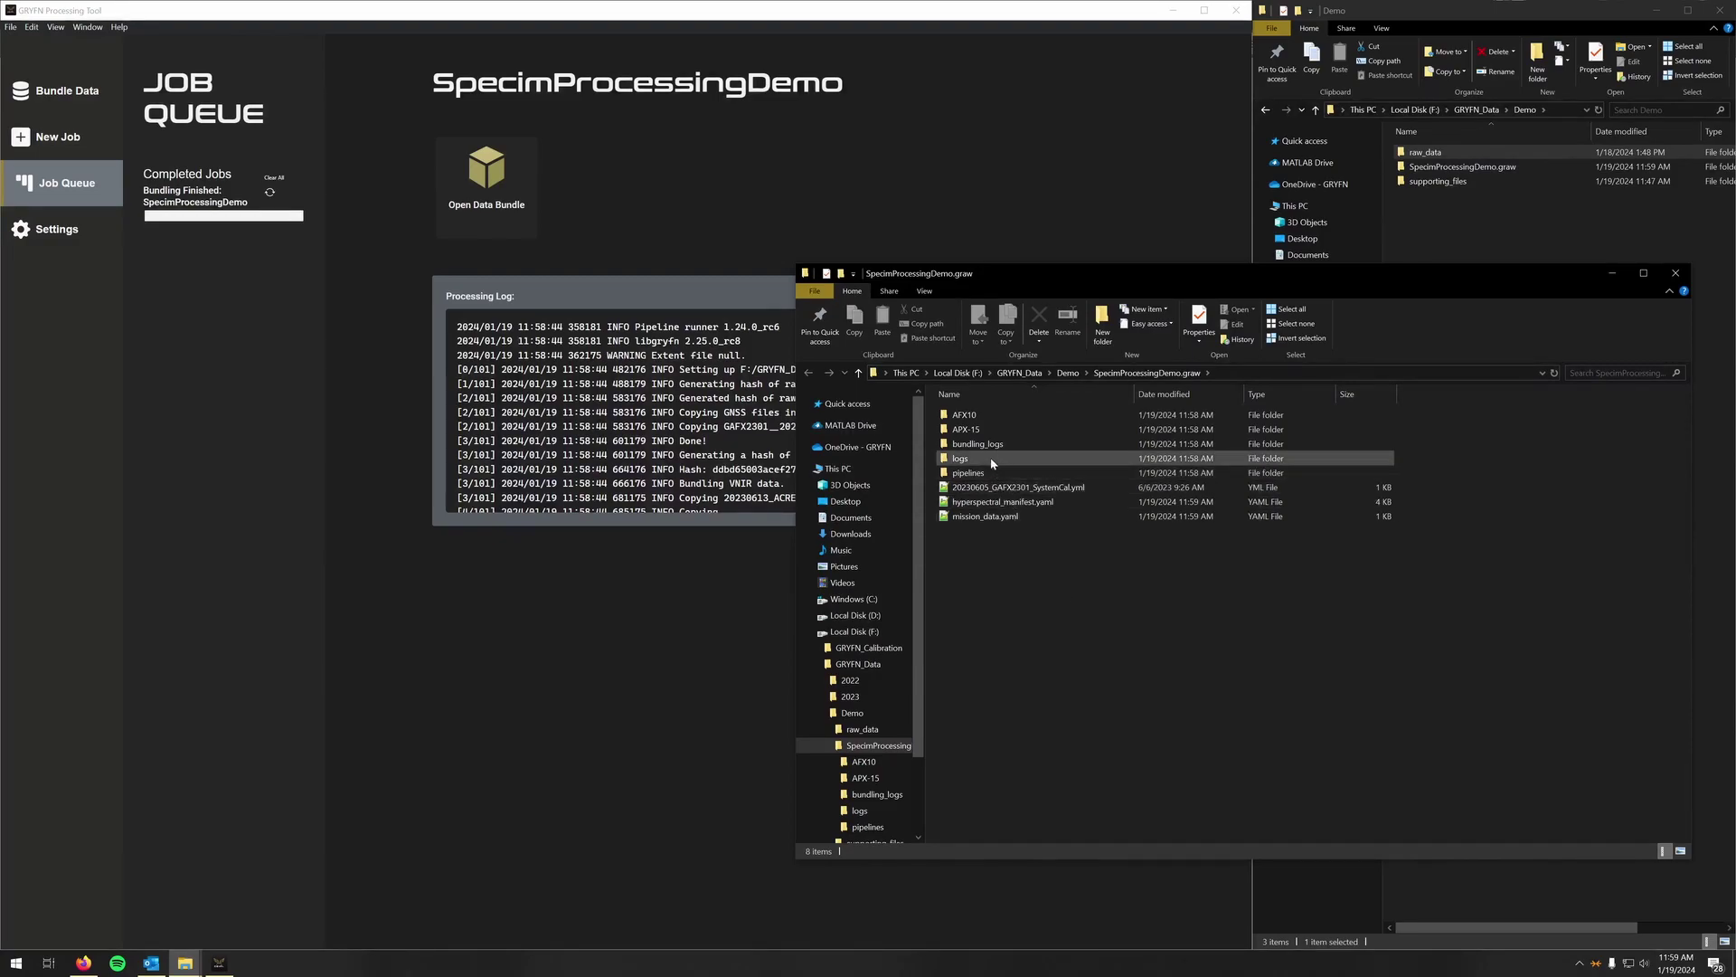
double_click(983, 416)
double_click(984, 415)
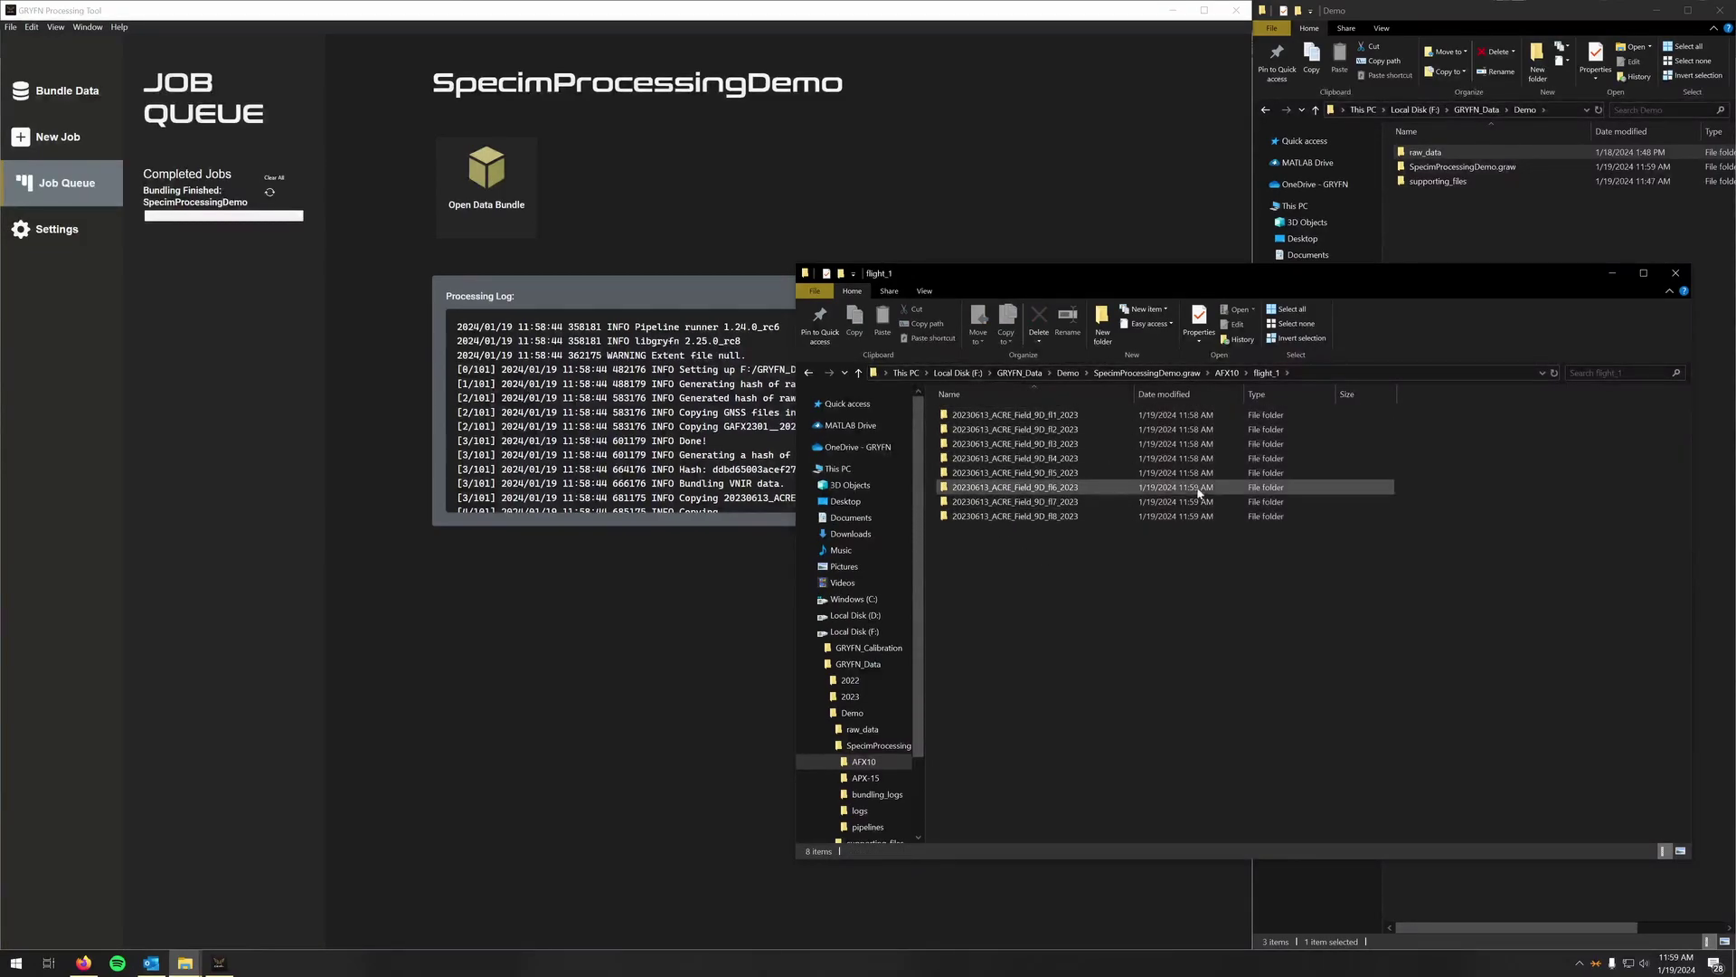
click(1114, 374)
double_click(977, 430)
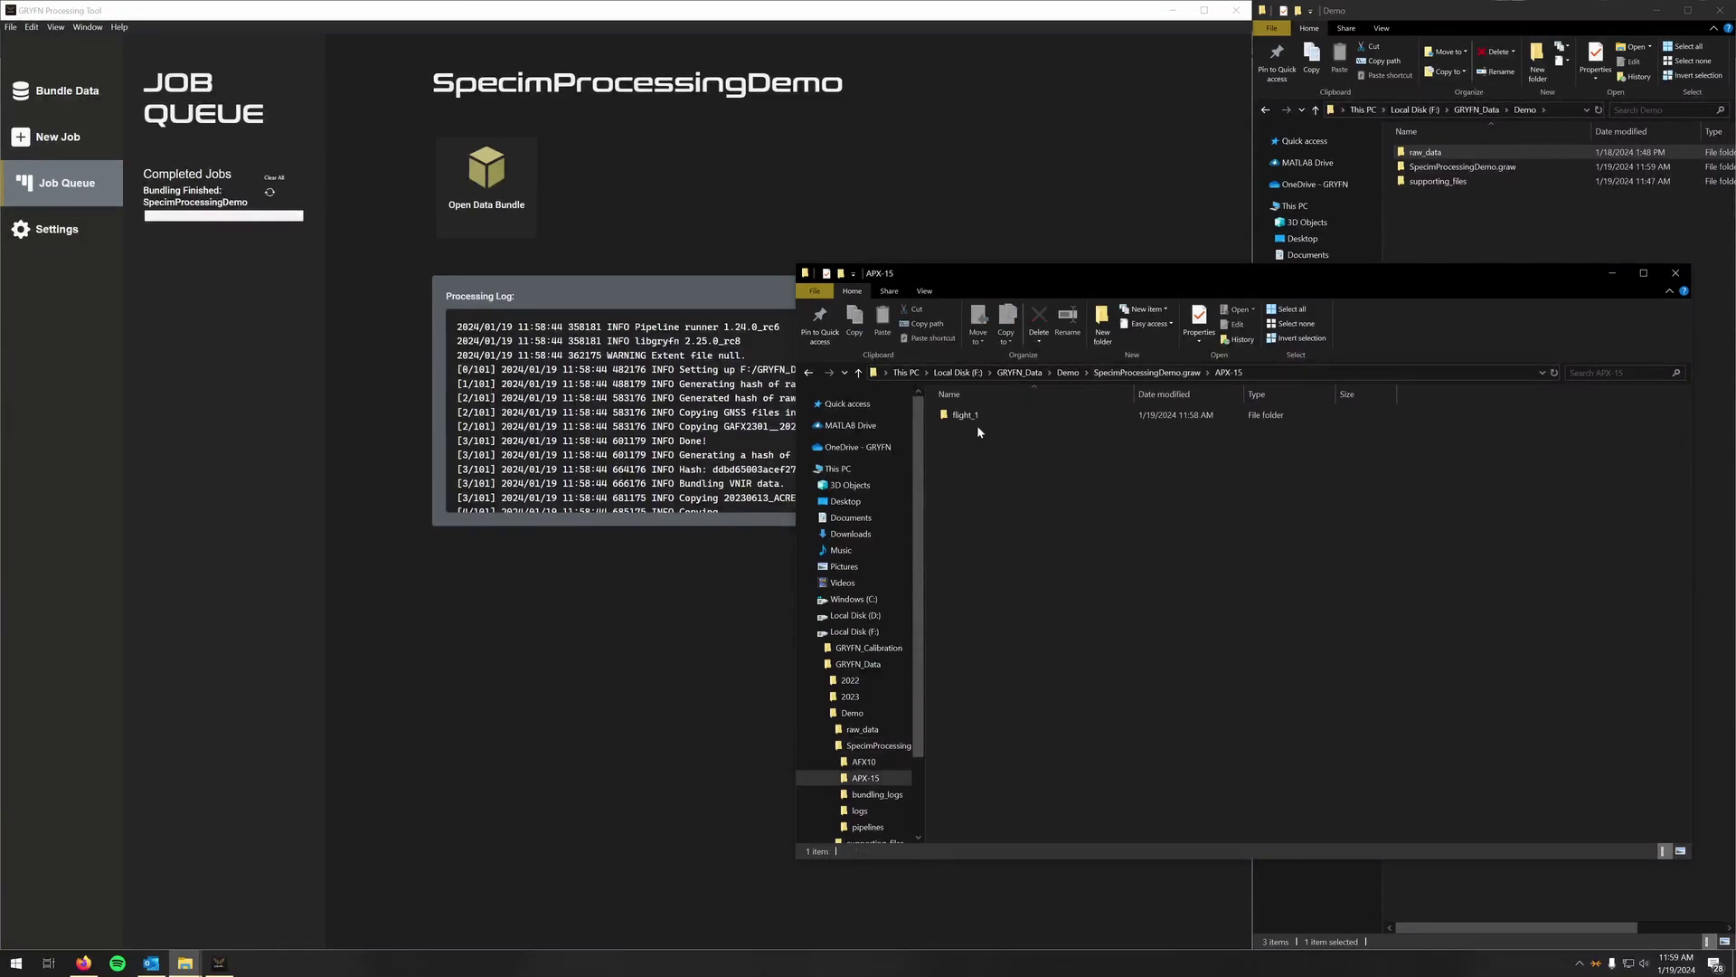
double_click(990, 416)
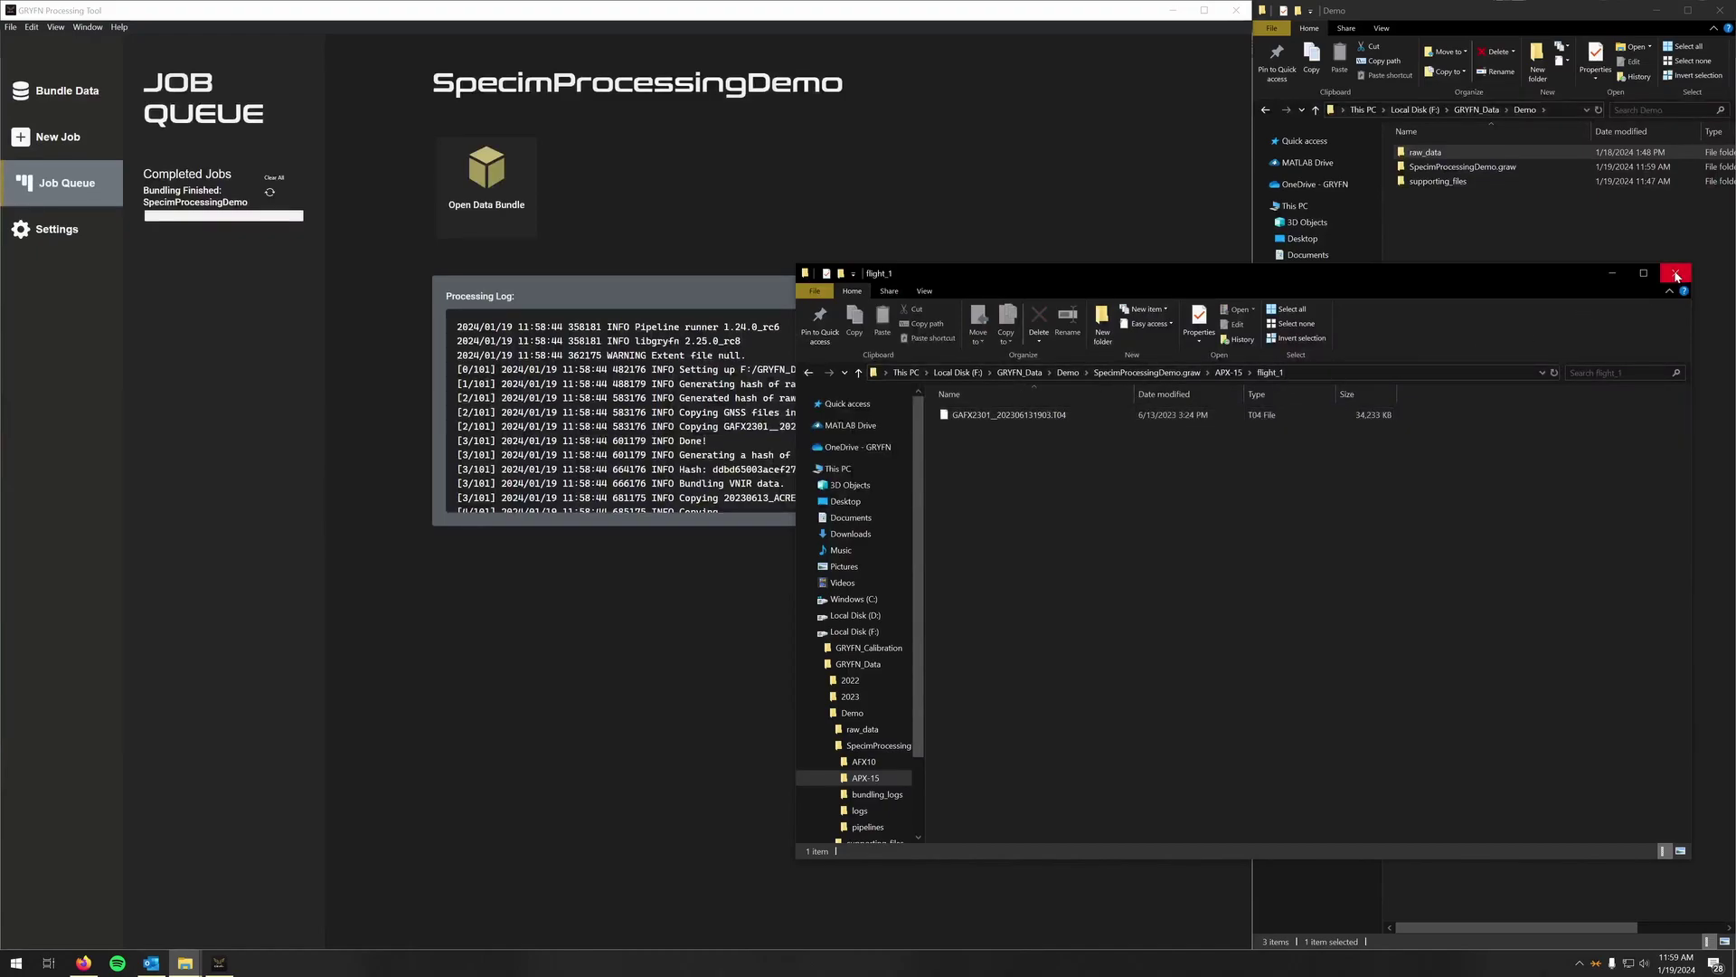
click(1676, 273)
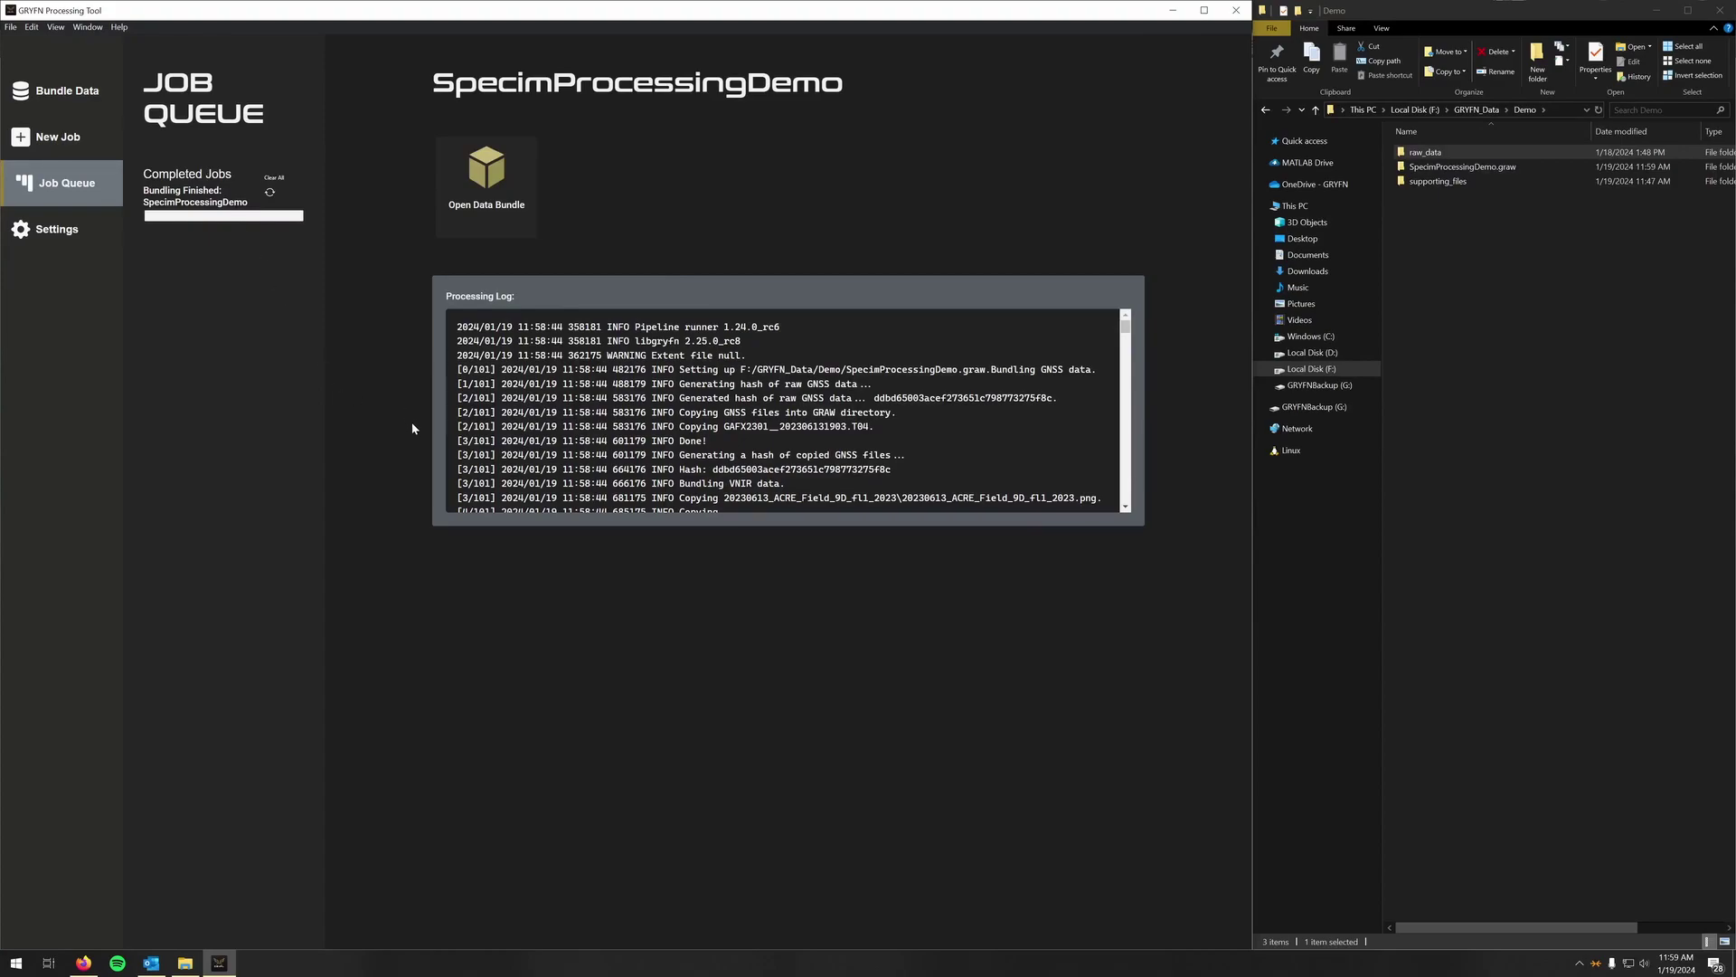
- Start a new processing pipeline with a GNSS task and a VNIR task, and open the GNSS task's configuration
click(78, 147)
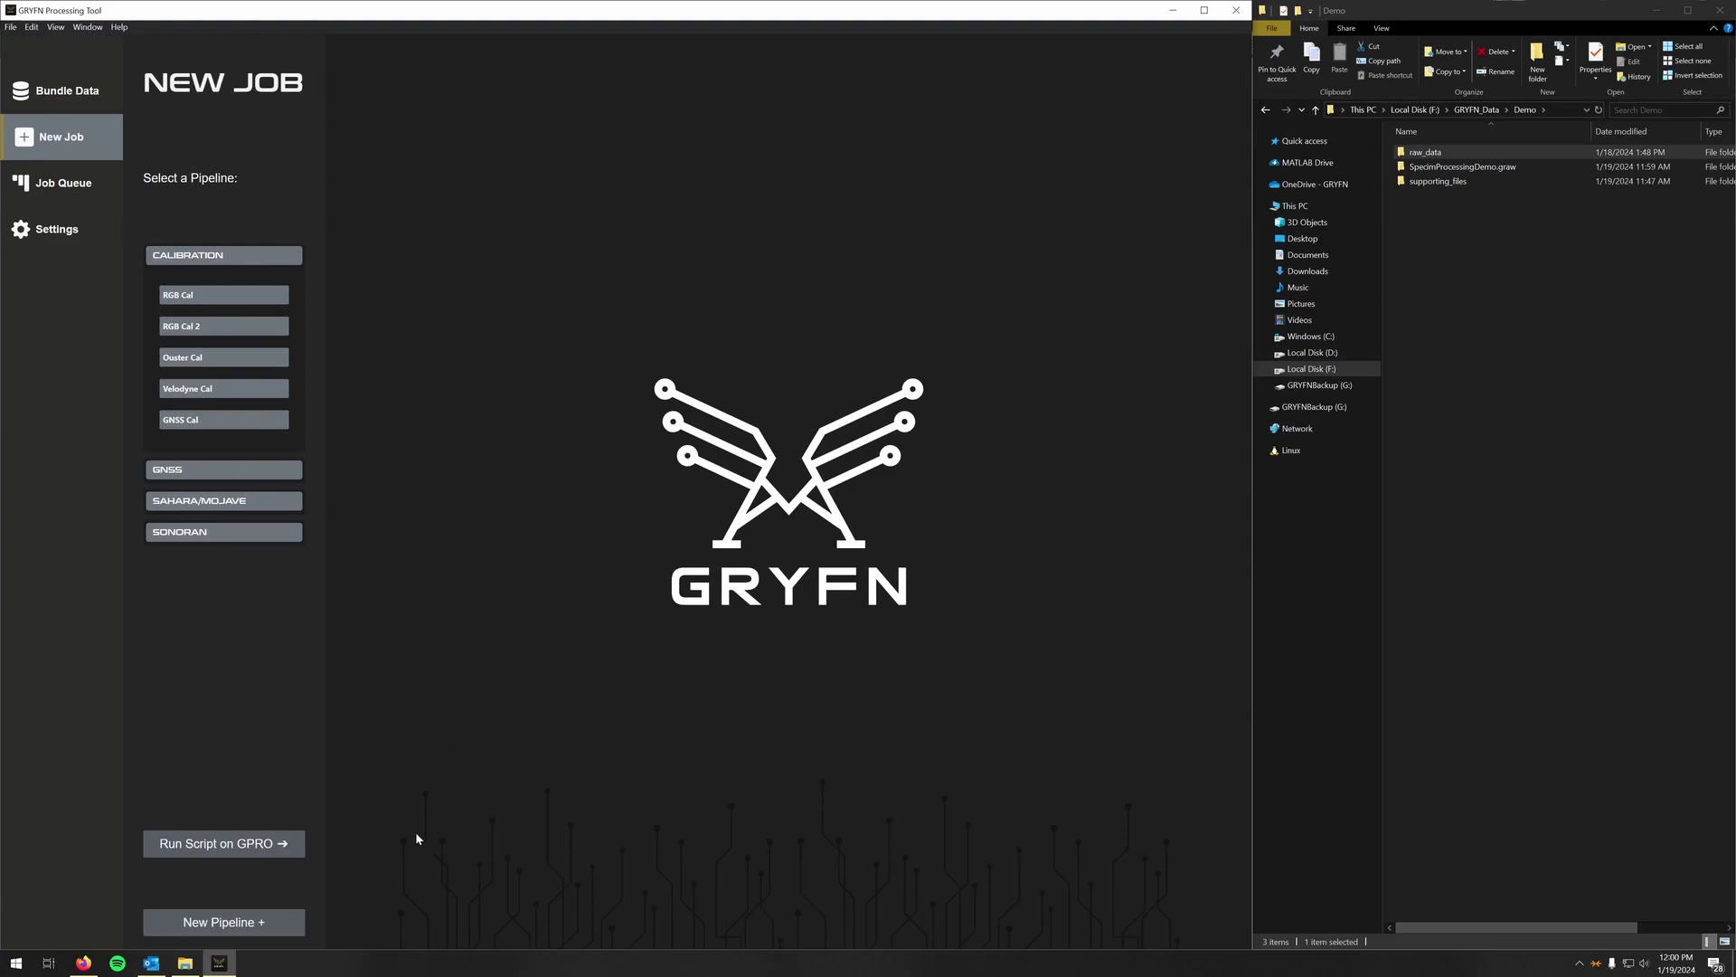
click(249, 921)
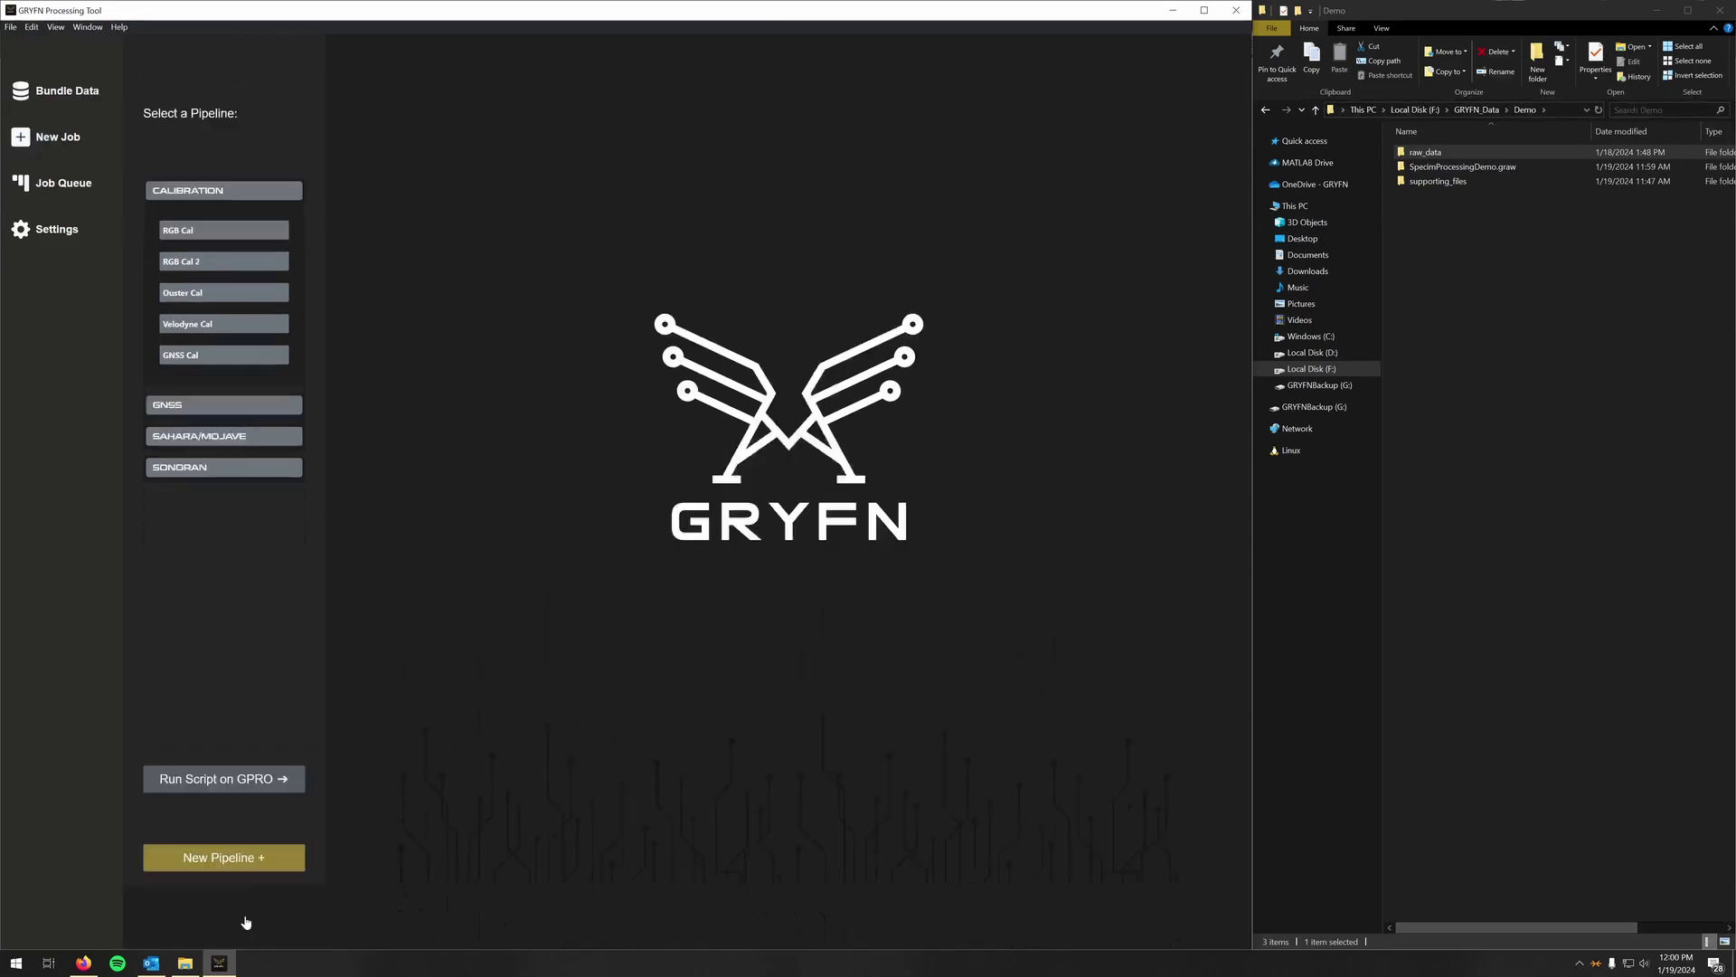
click(227, 192)
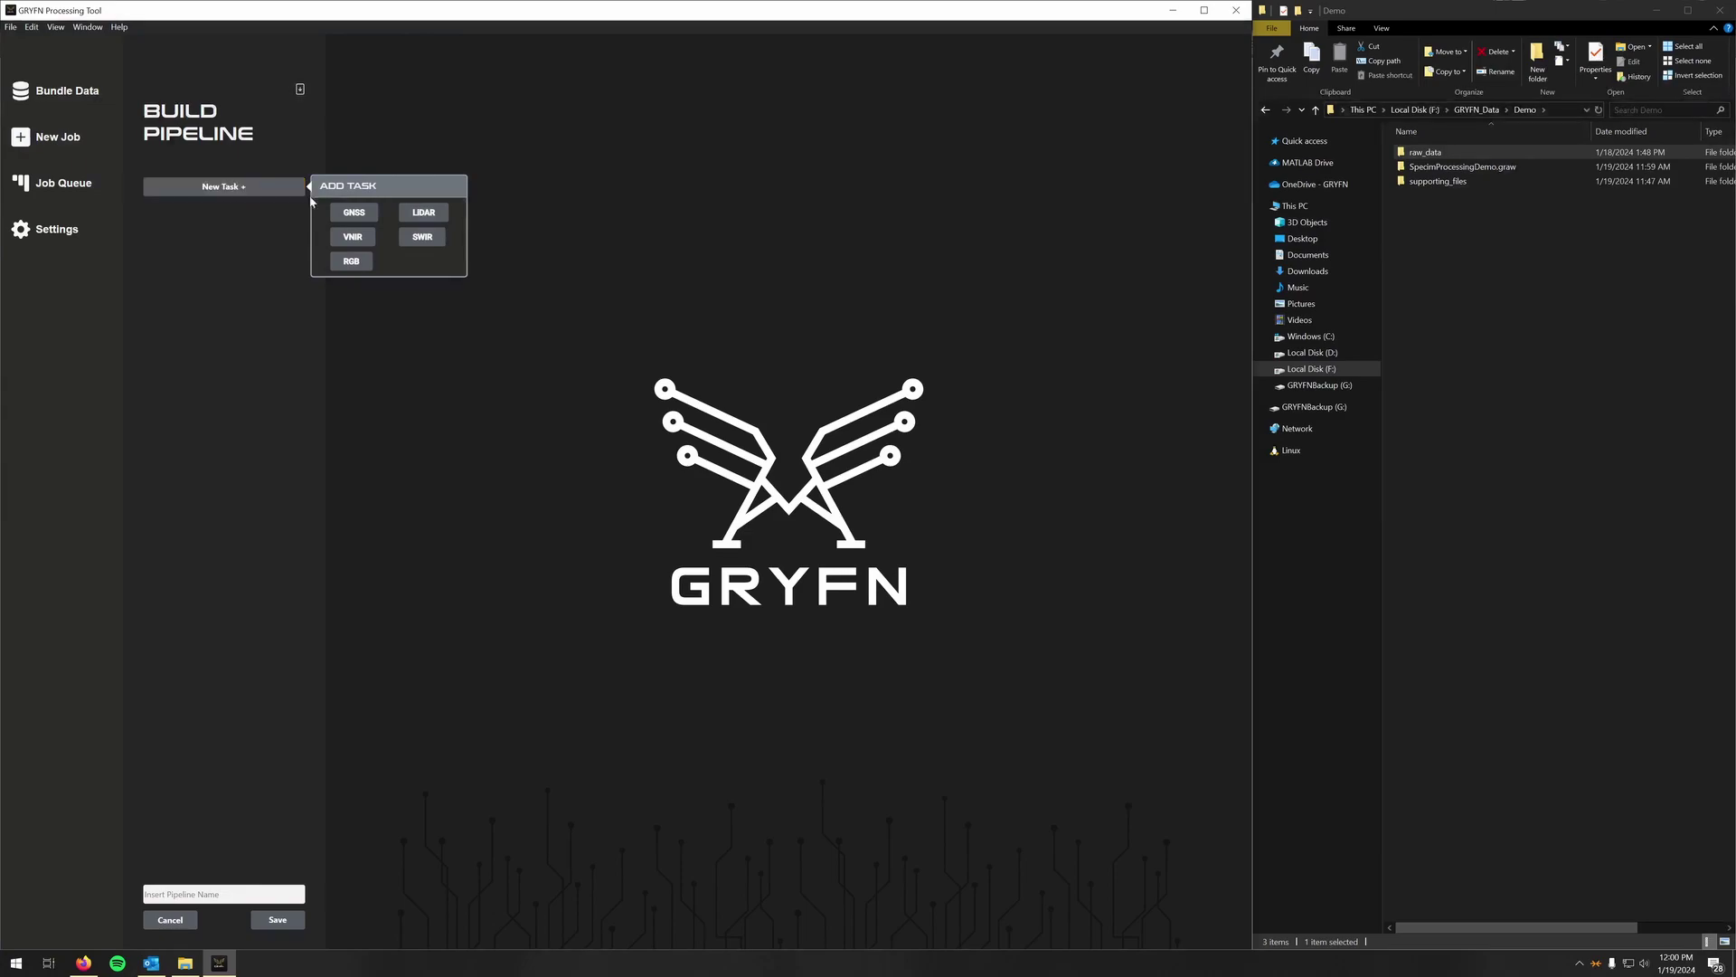
click(355, 213)
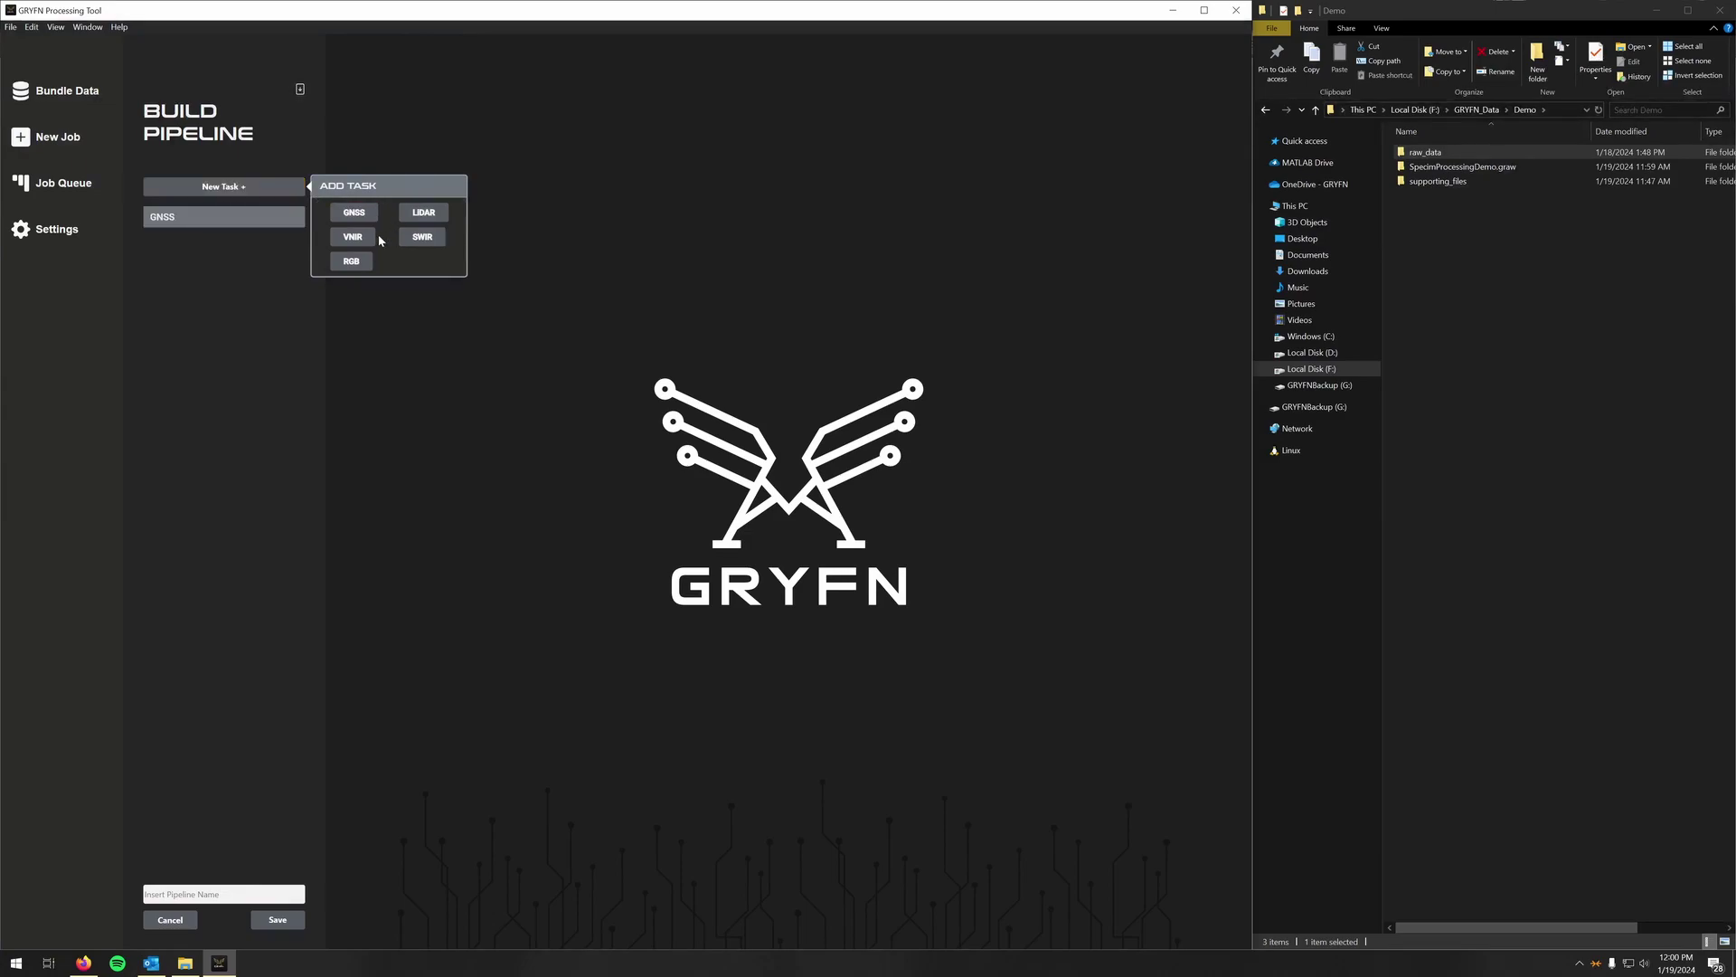
click(358, 240)
click(239, 431)
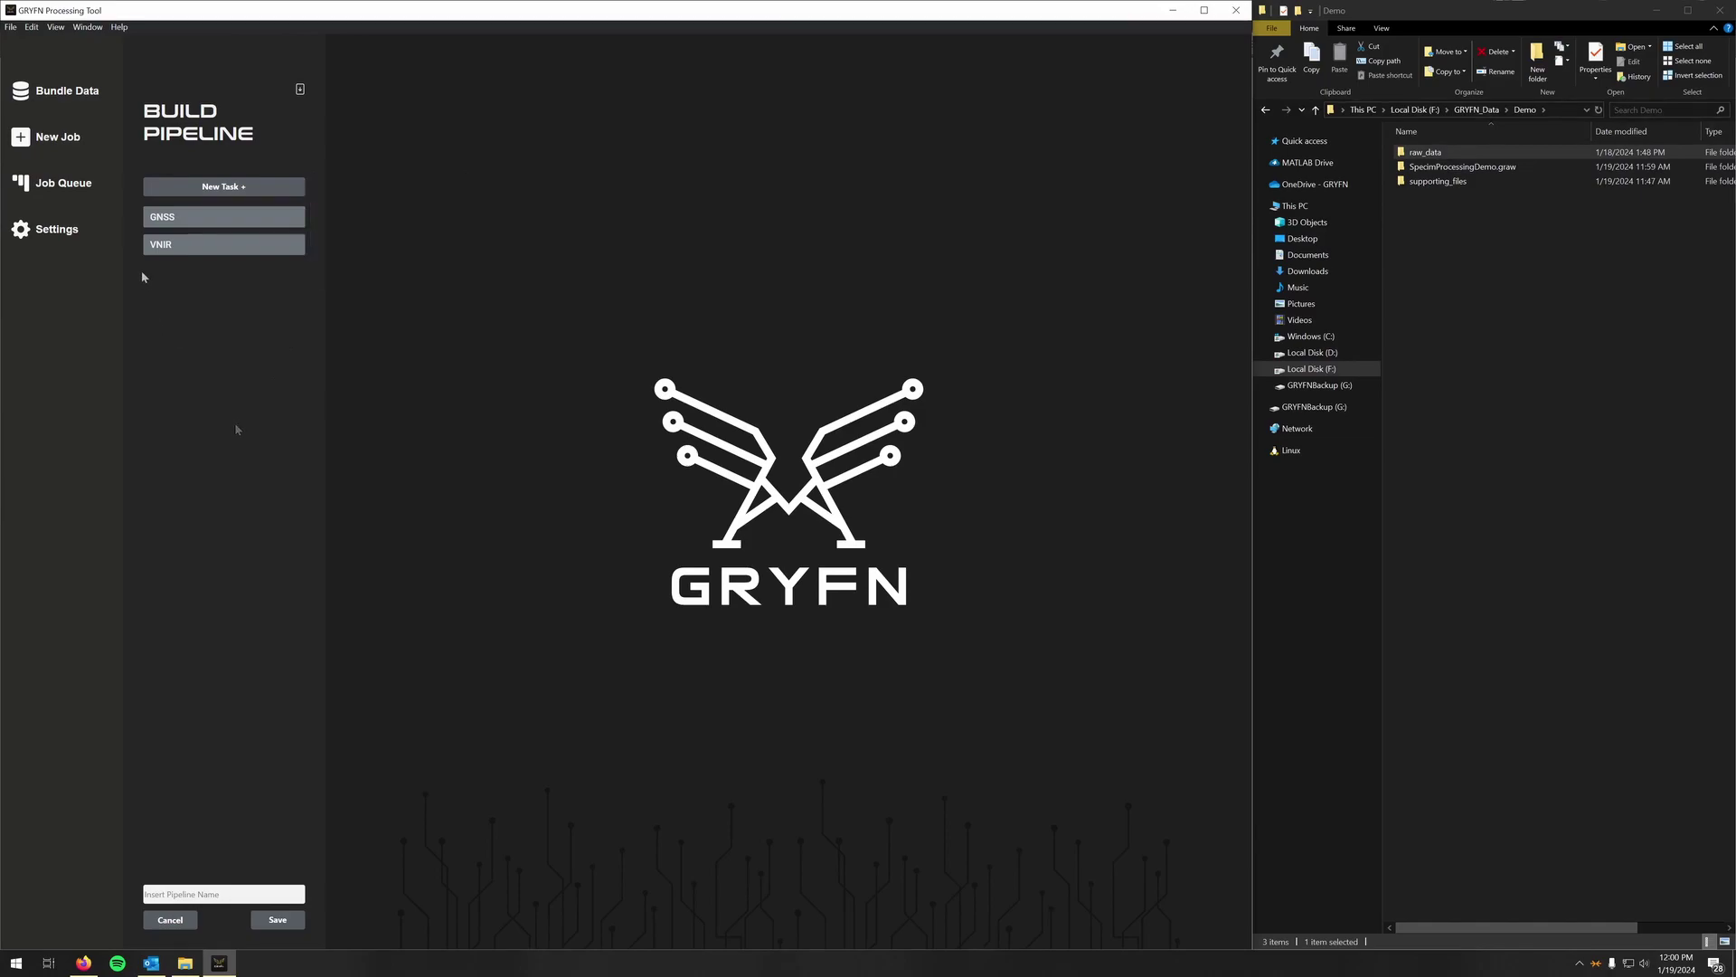
click(175, 217)
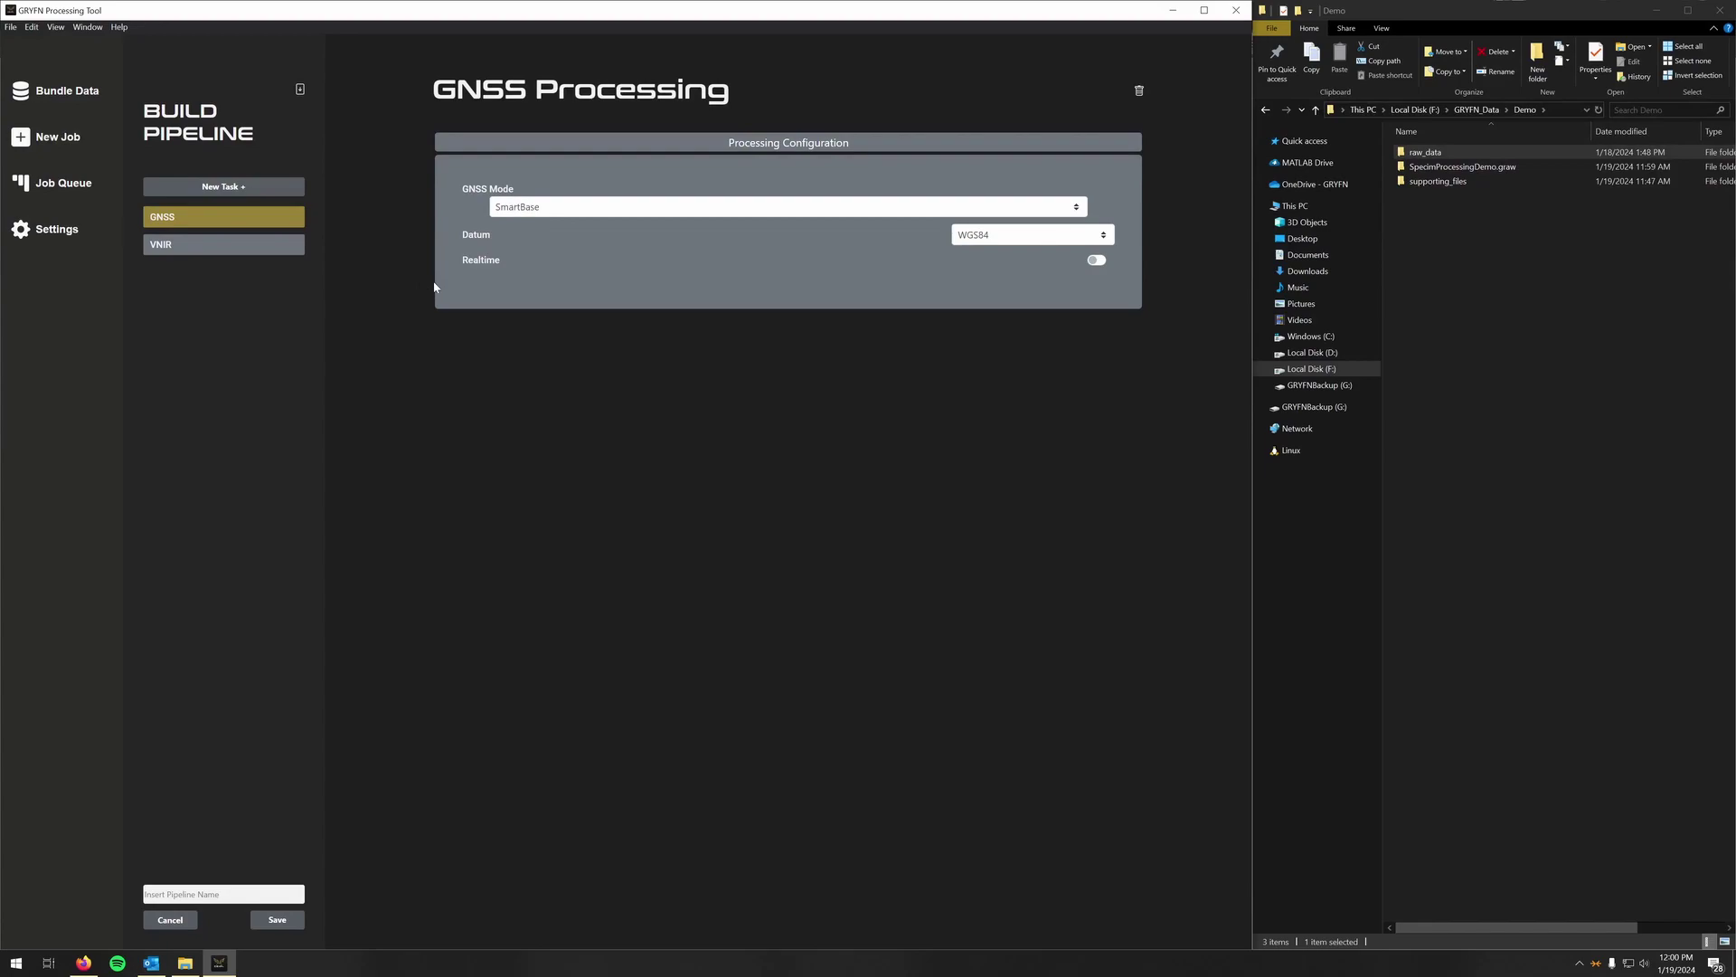
- Set the VNIR task's digital surface model to Select Other, using the lidarDSM TIF file from the supporting_files folder
click(232, 253)
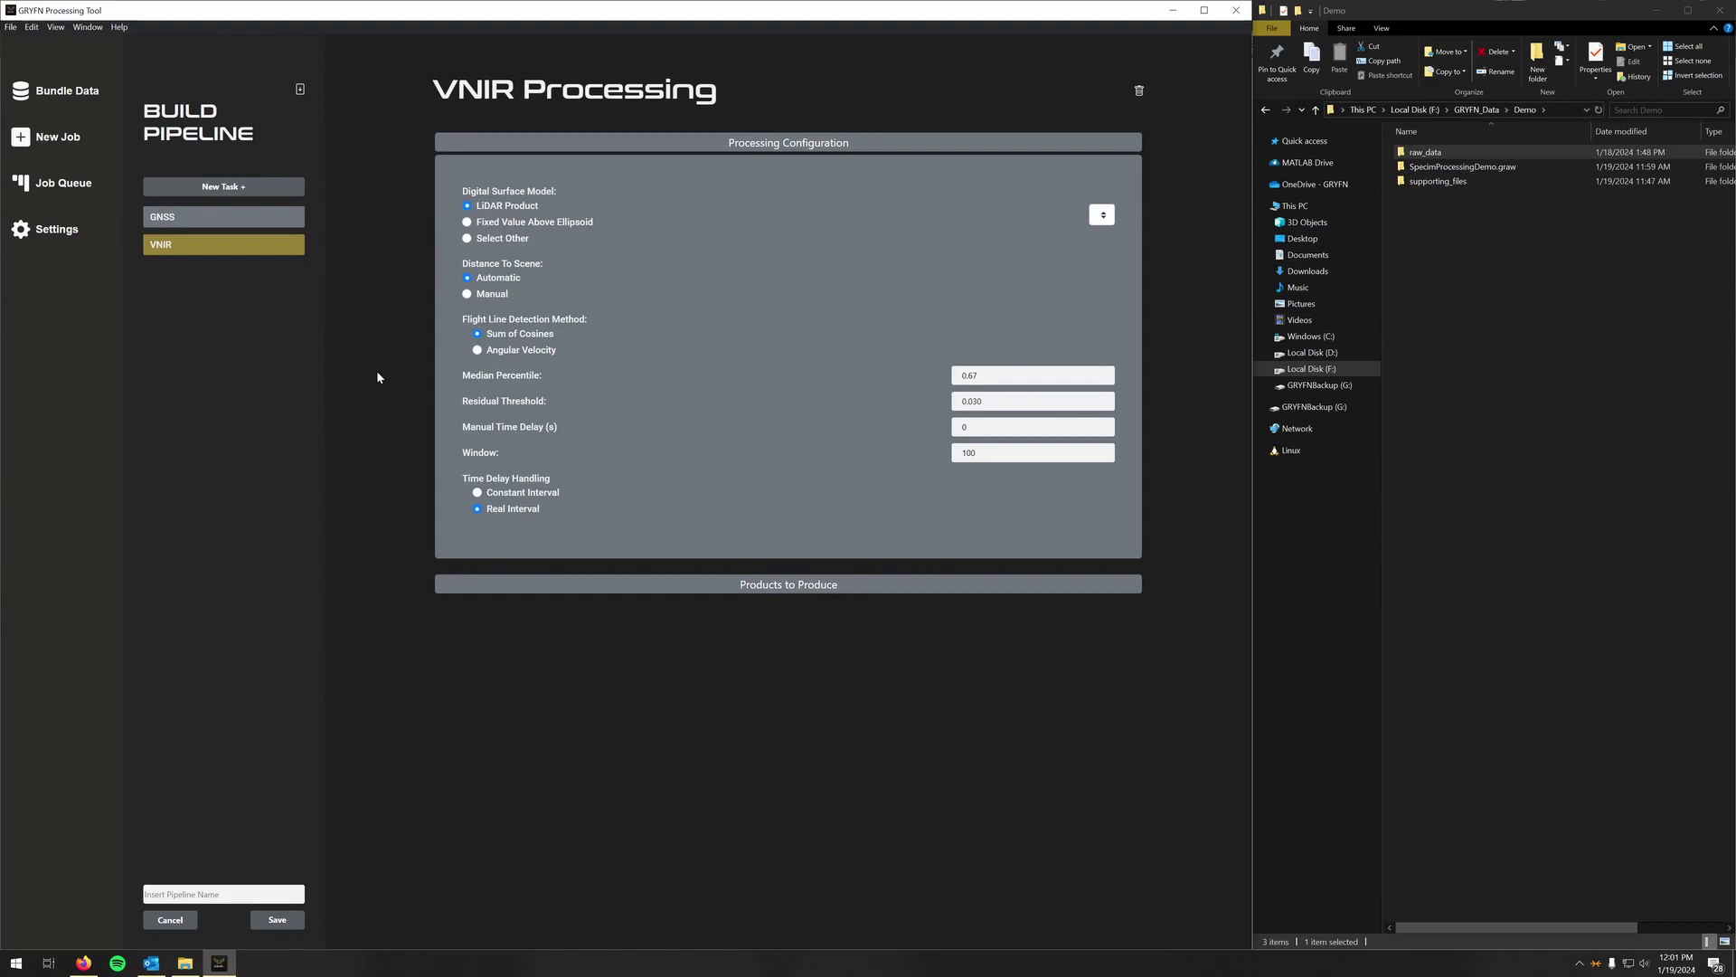
click(502, 240)
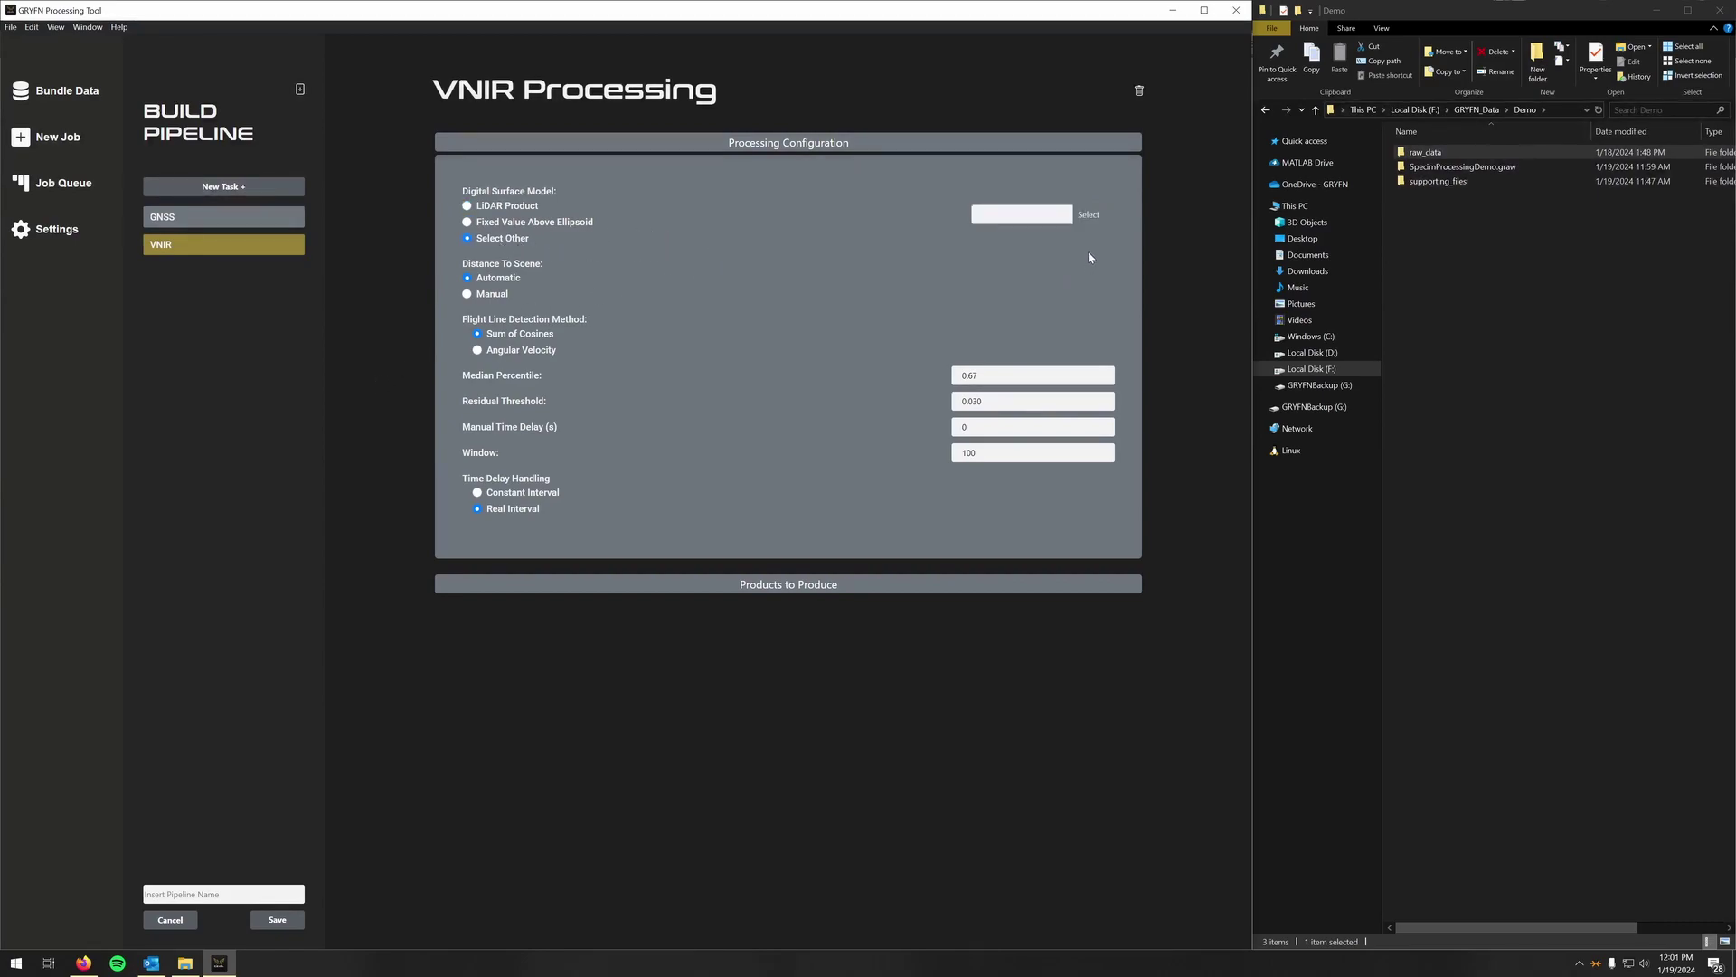
click(1086, 216)
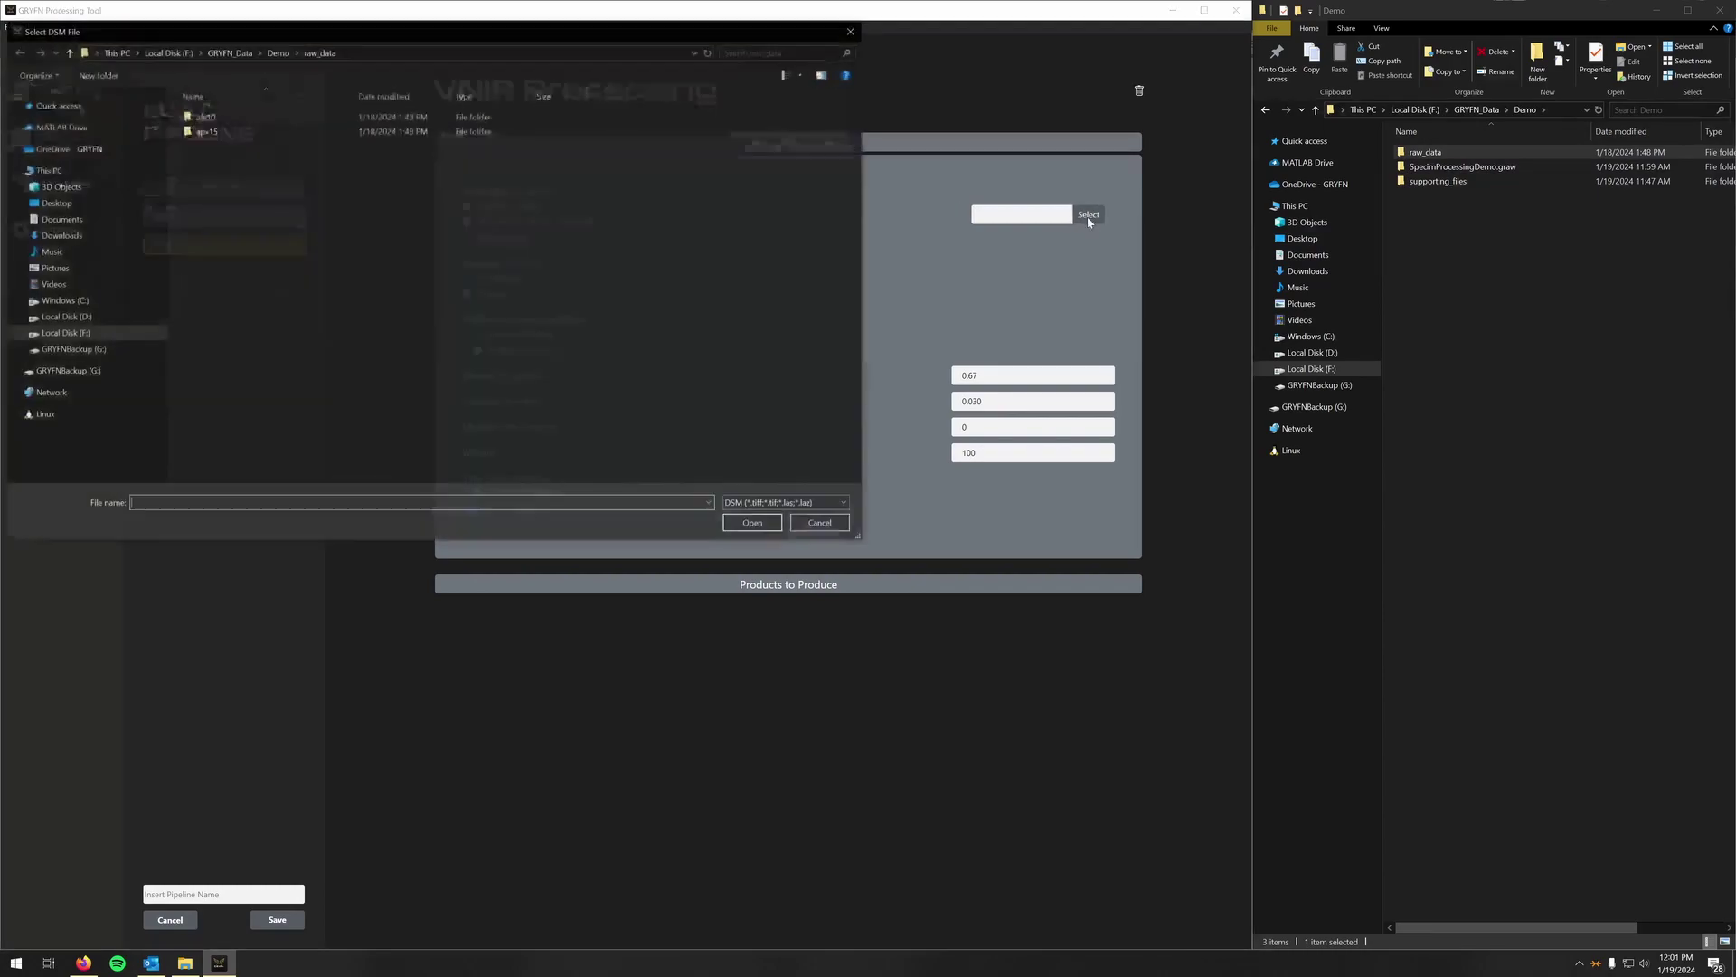
click(275, 54)
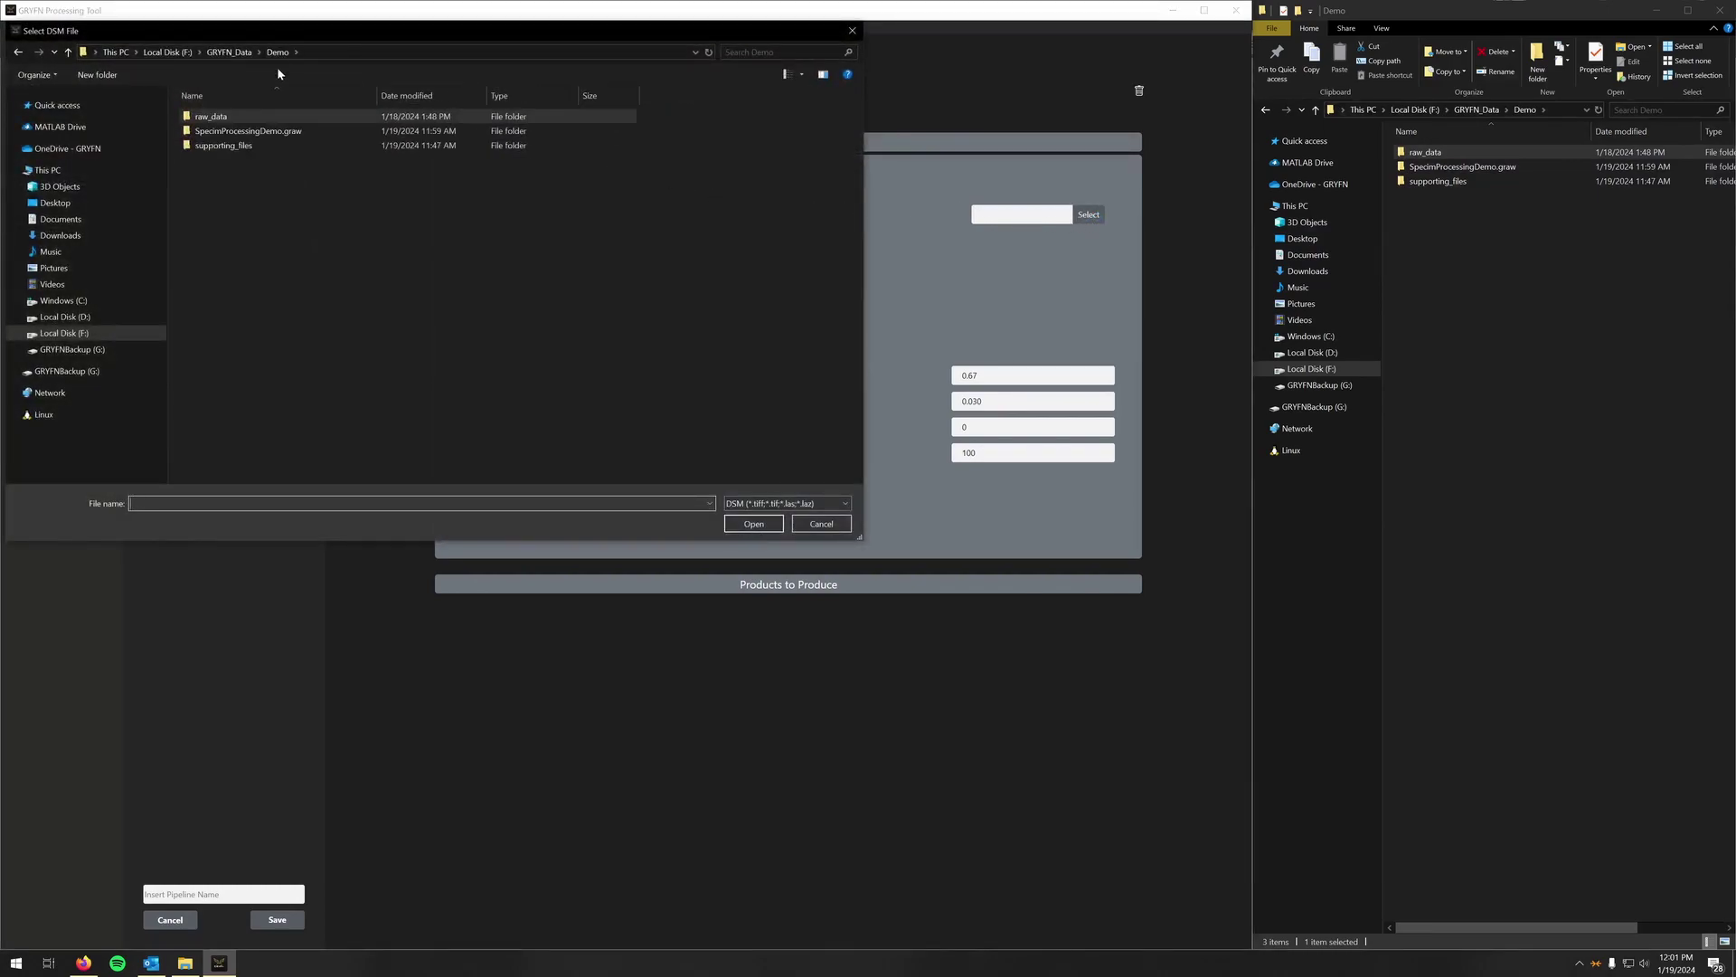
double_click(230, 145)
click(239, 147)
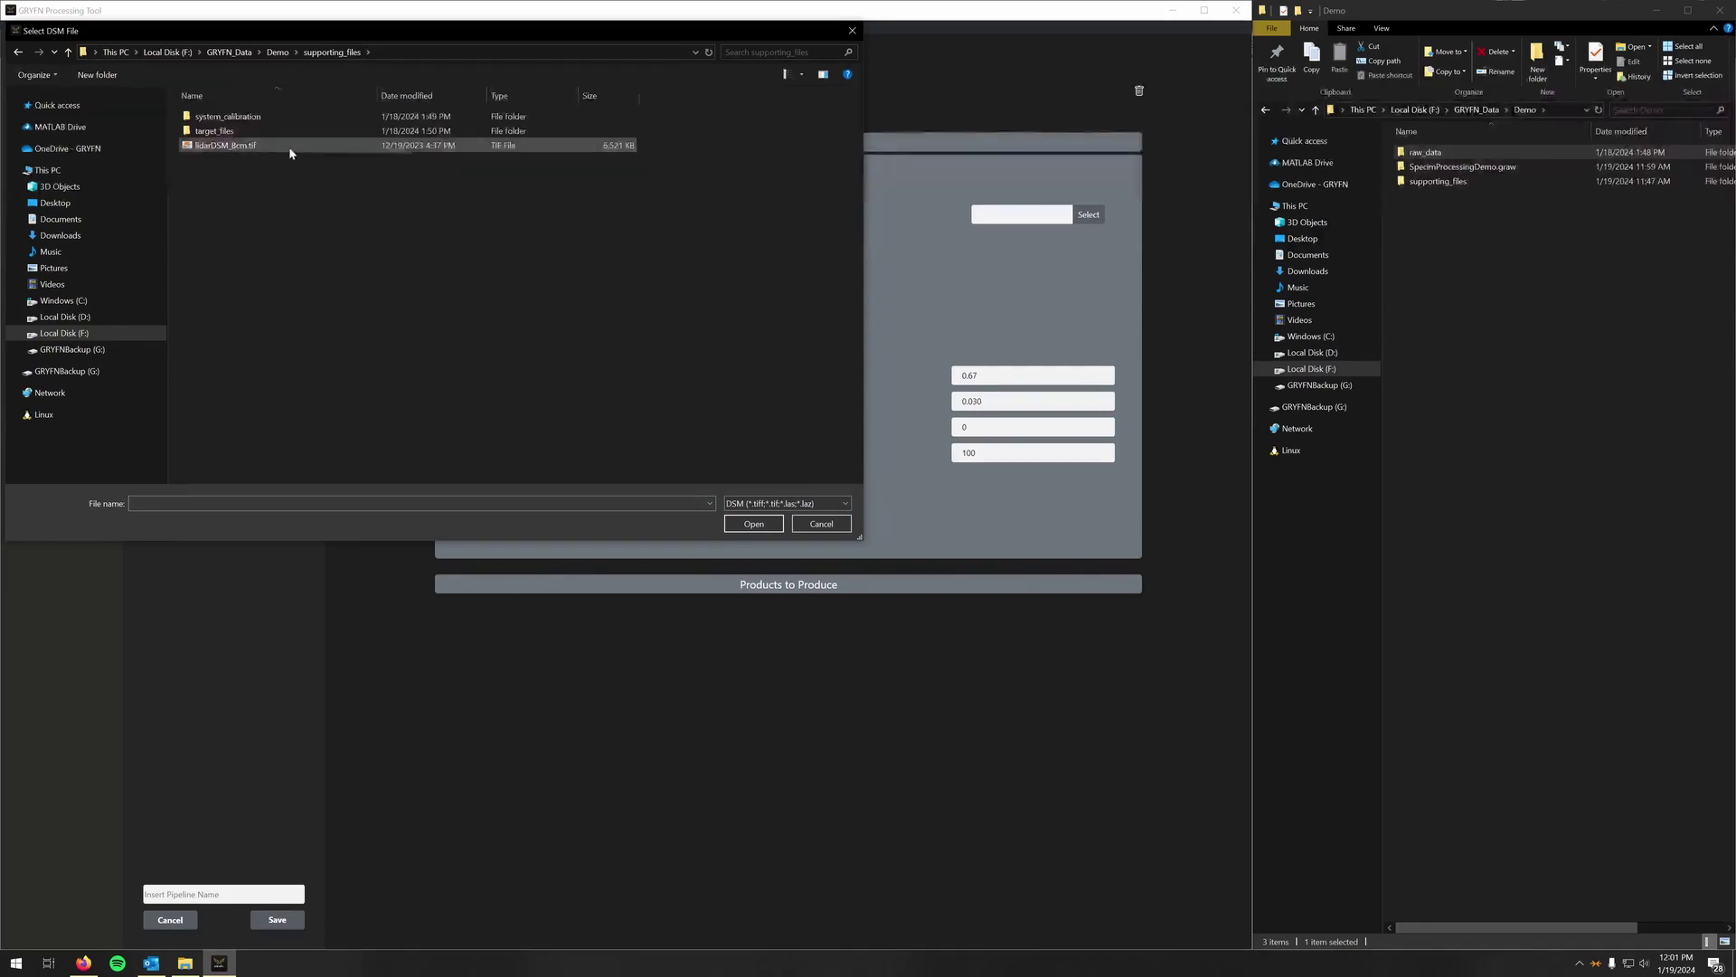
click(754, 524)
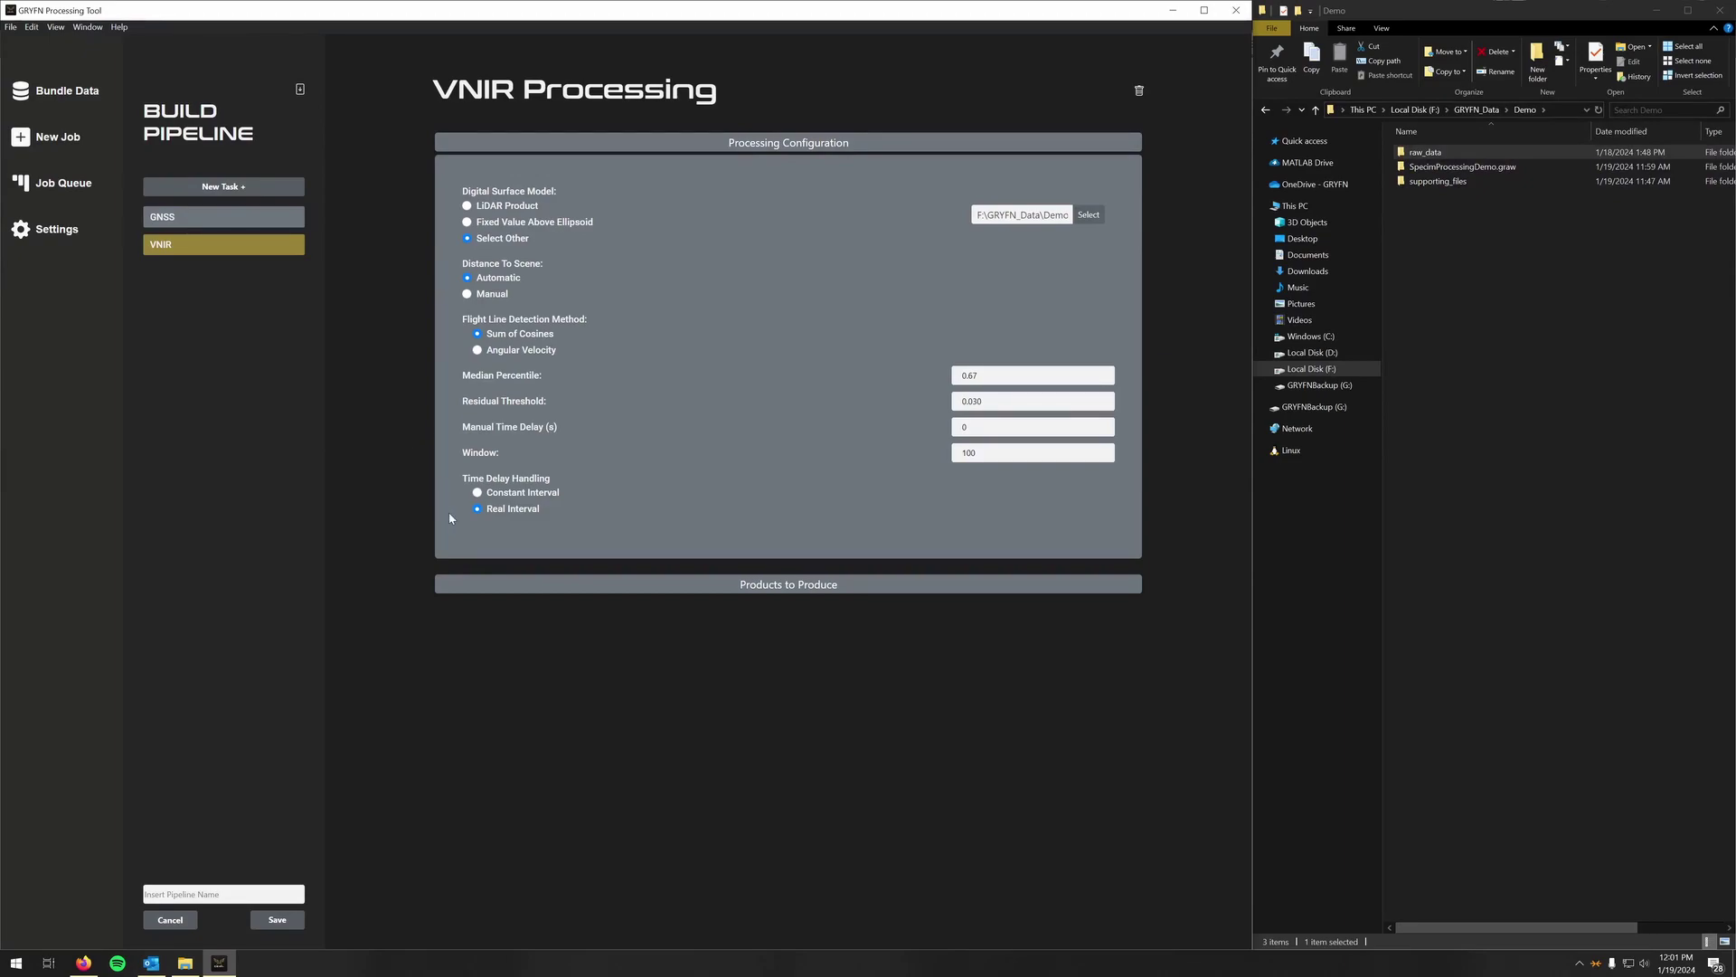
- Add a new product to the VNIR task with the type Orthomosaic (spectral)
click(813, 590)
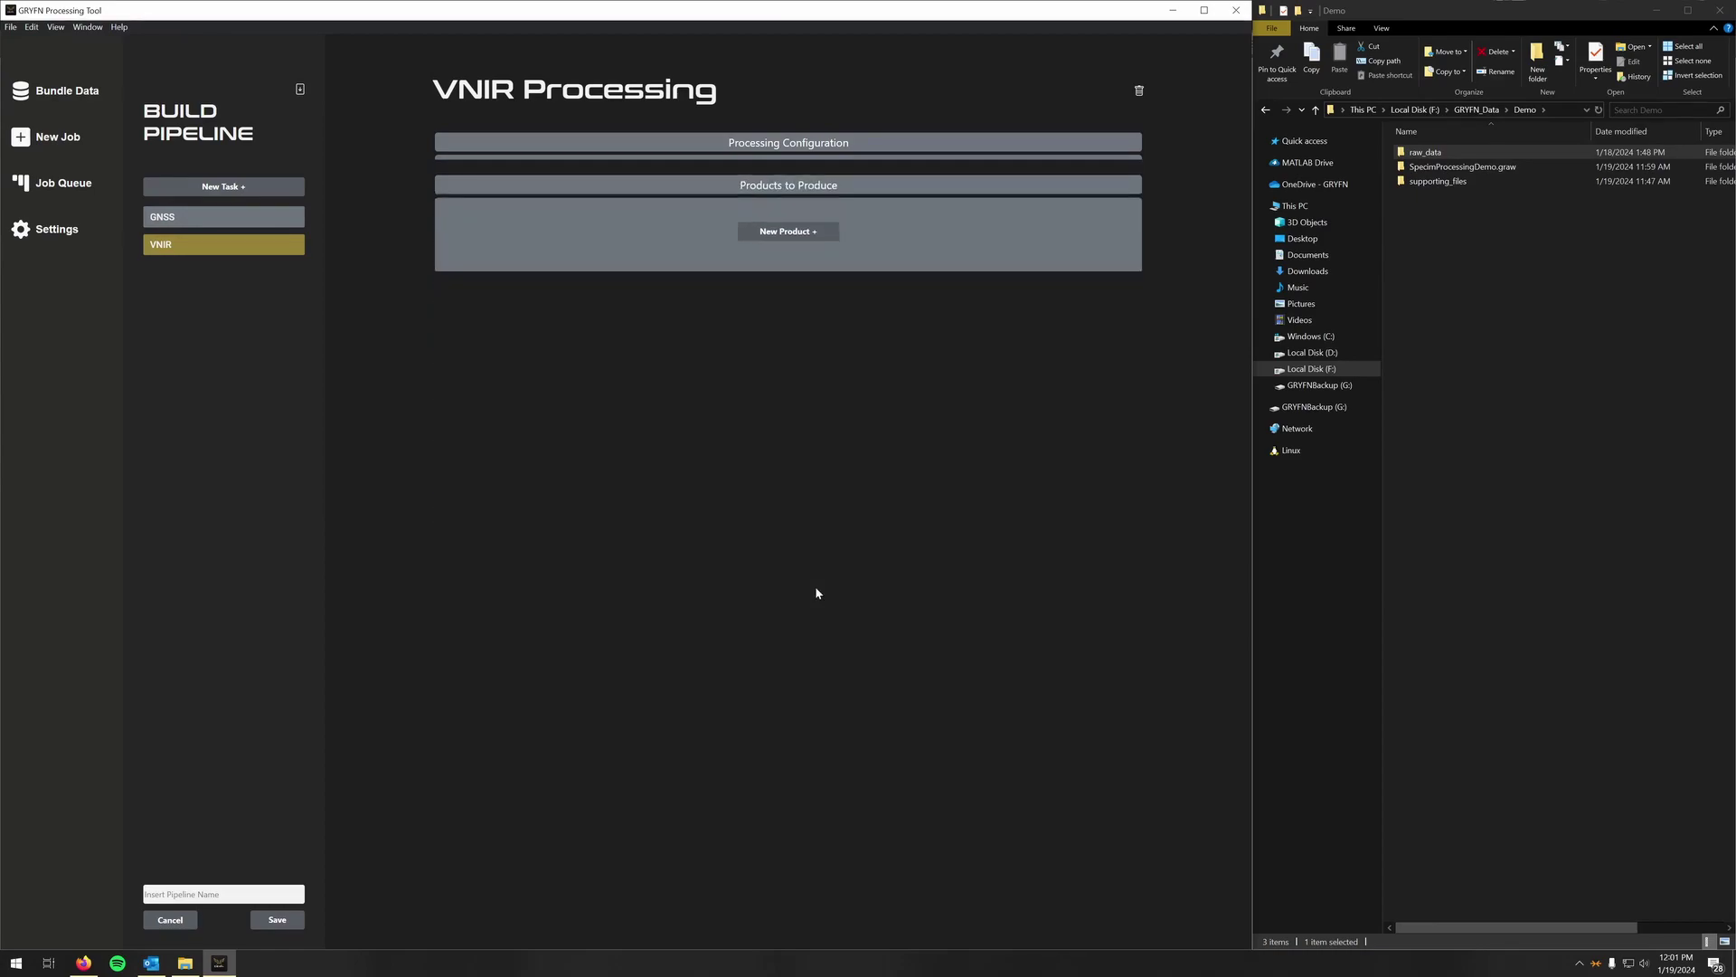
click(799, 231)
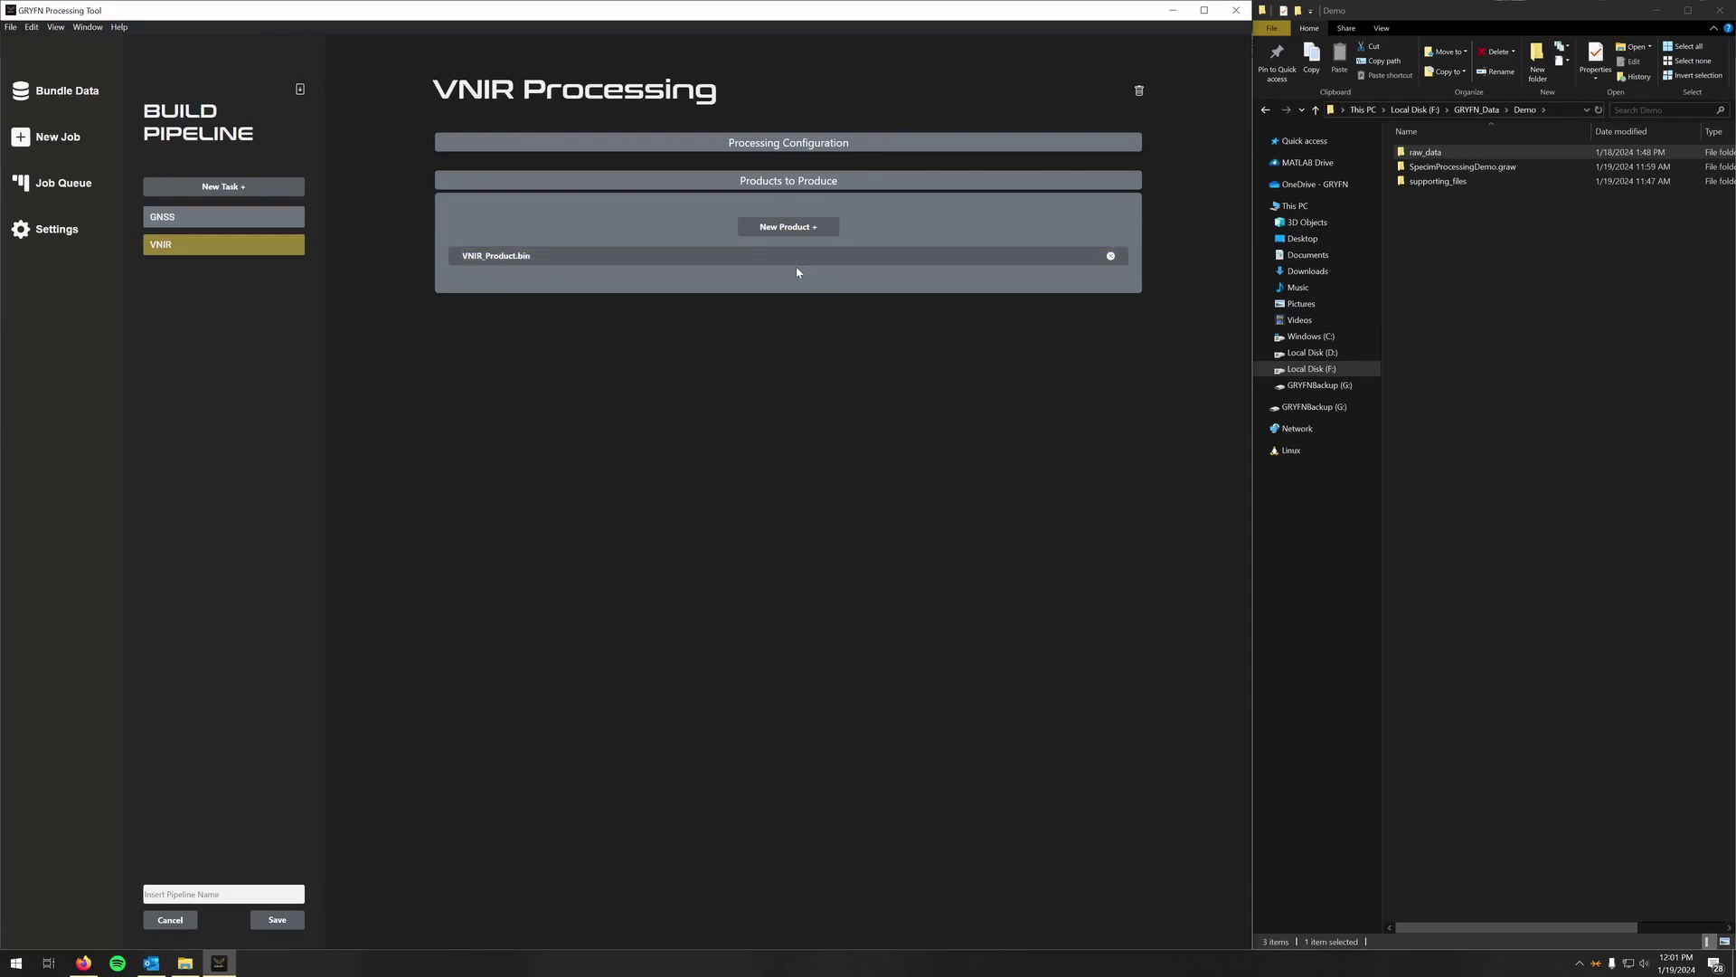
click(578, 262)
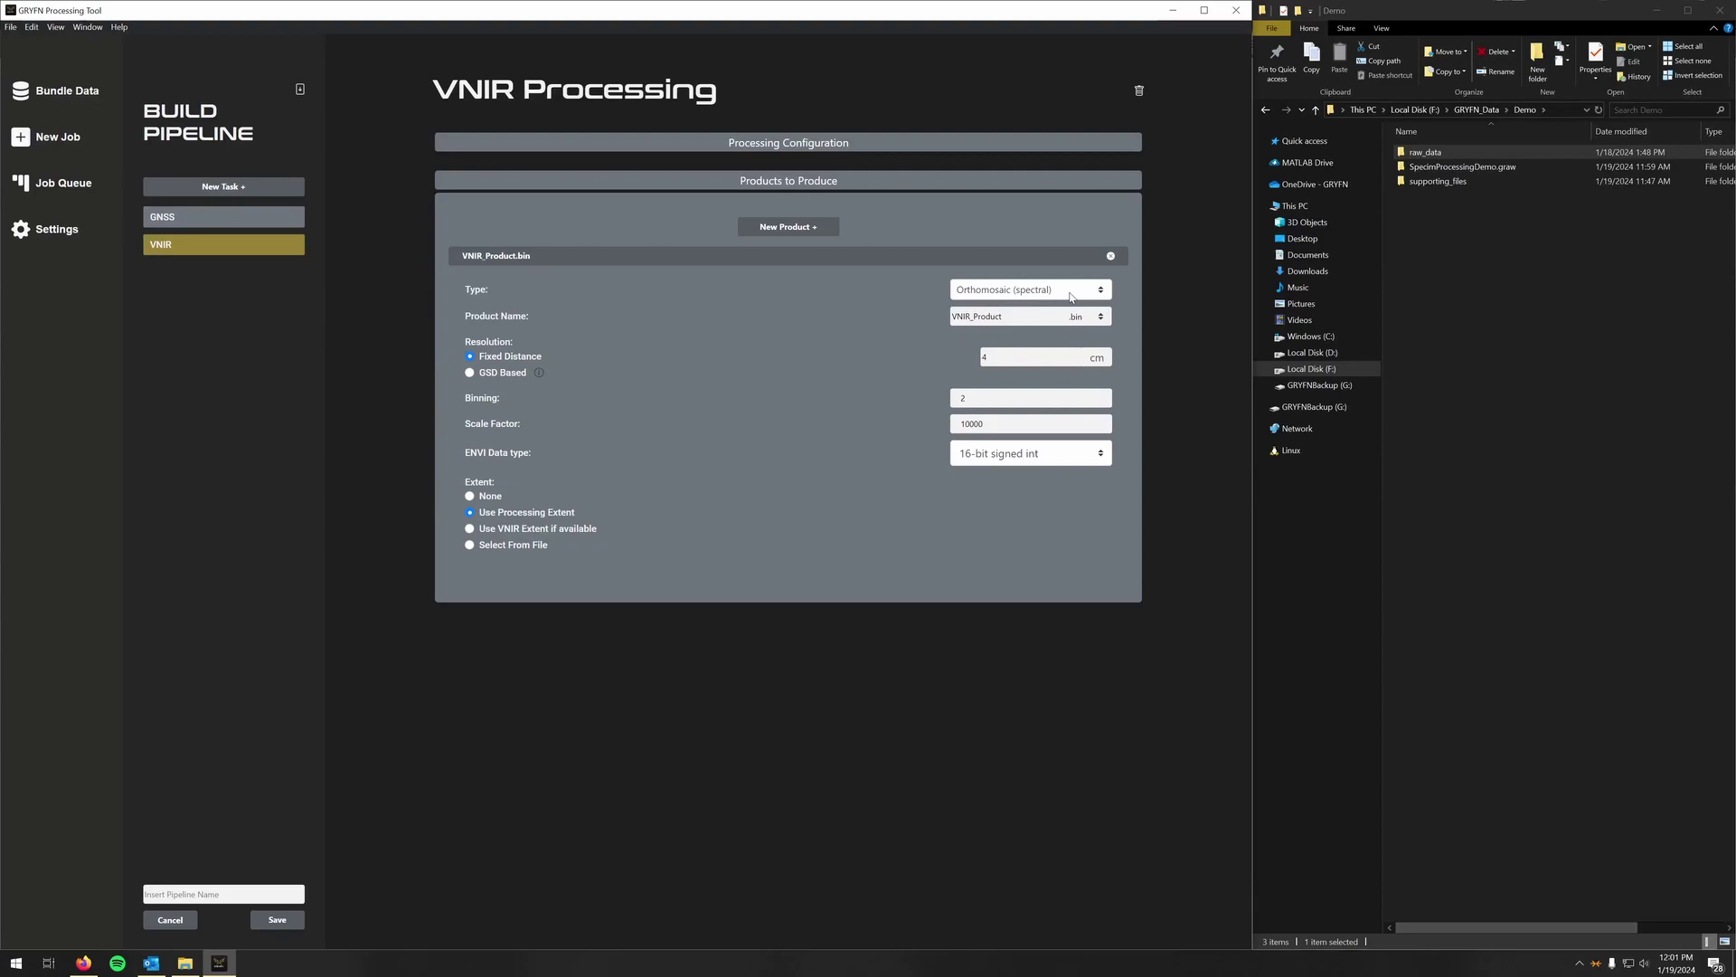
click(1071, 295)
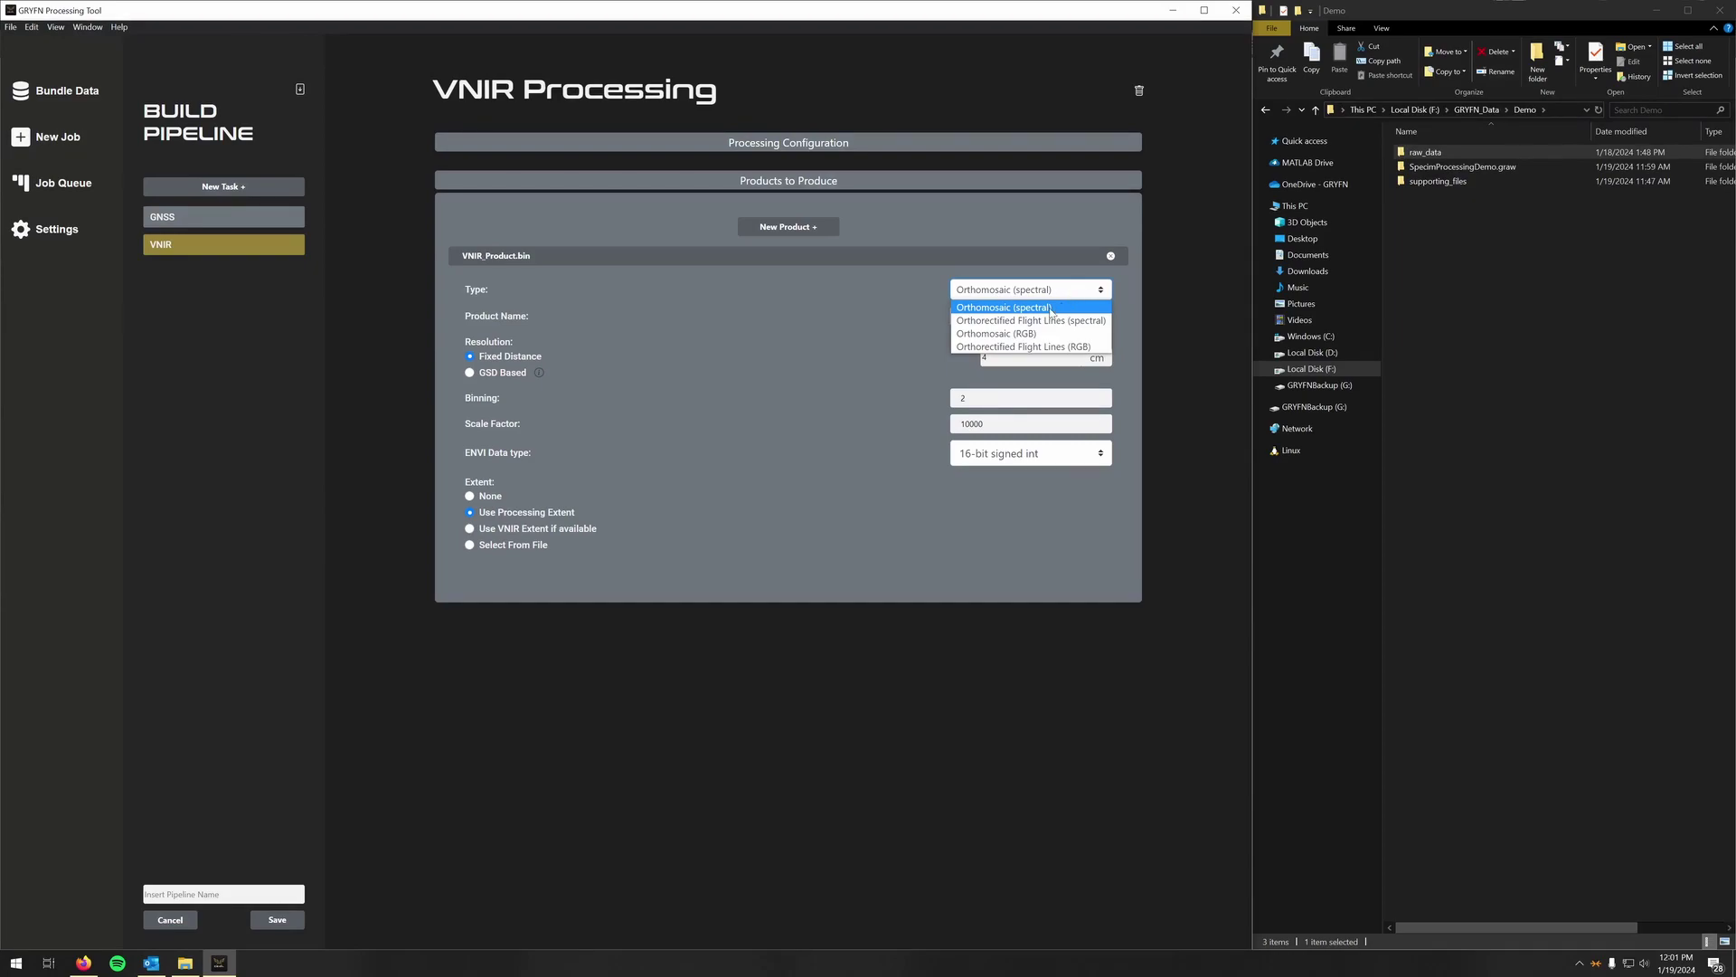
click(1052, 311)
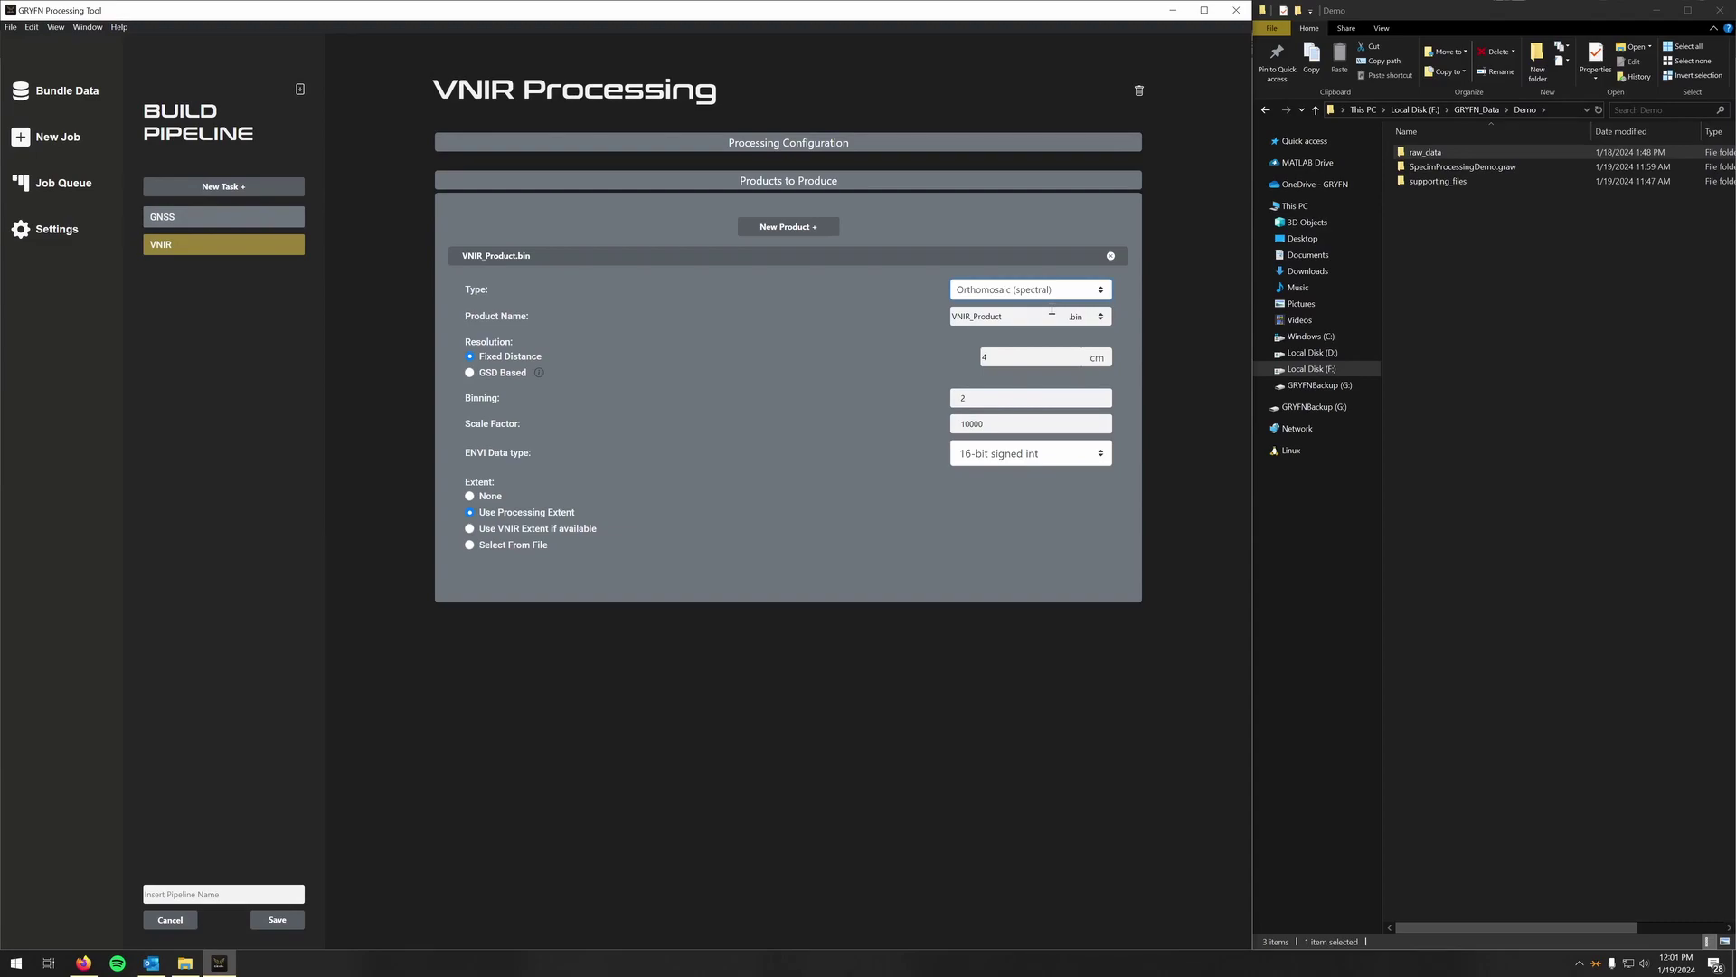
- Name the spectral orthomosaic product vnirMosaic and make its resolution GSD Based
drag(1031, 318, 930, 323)
text(vnirMosaic)
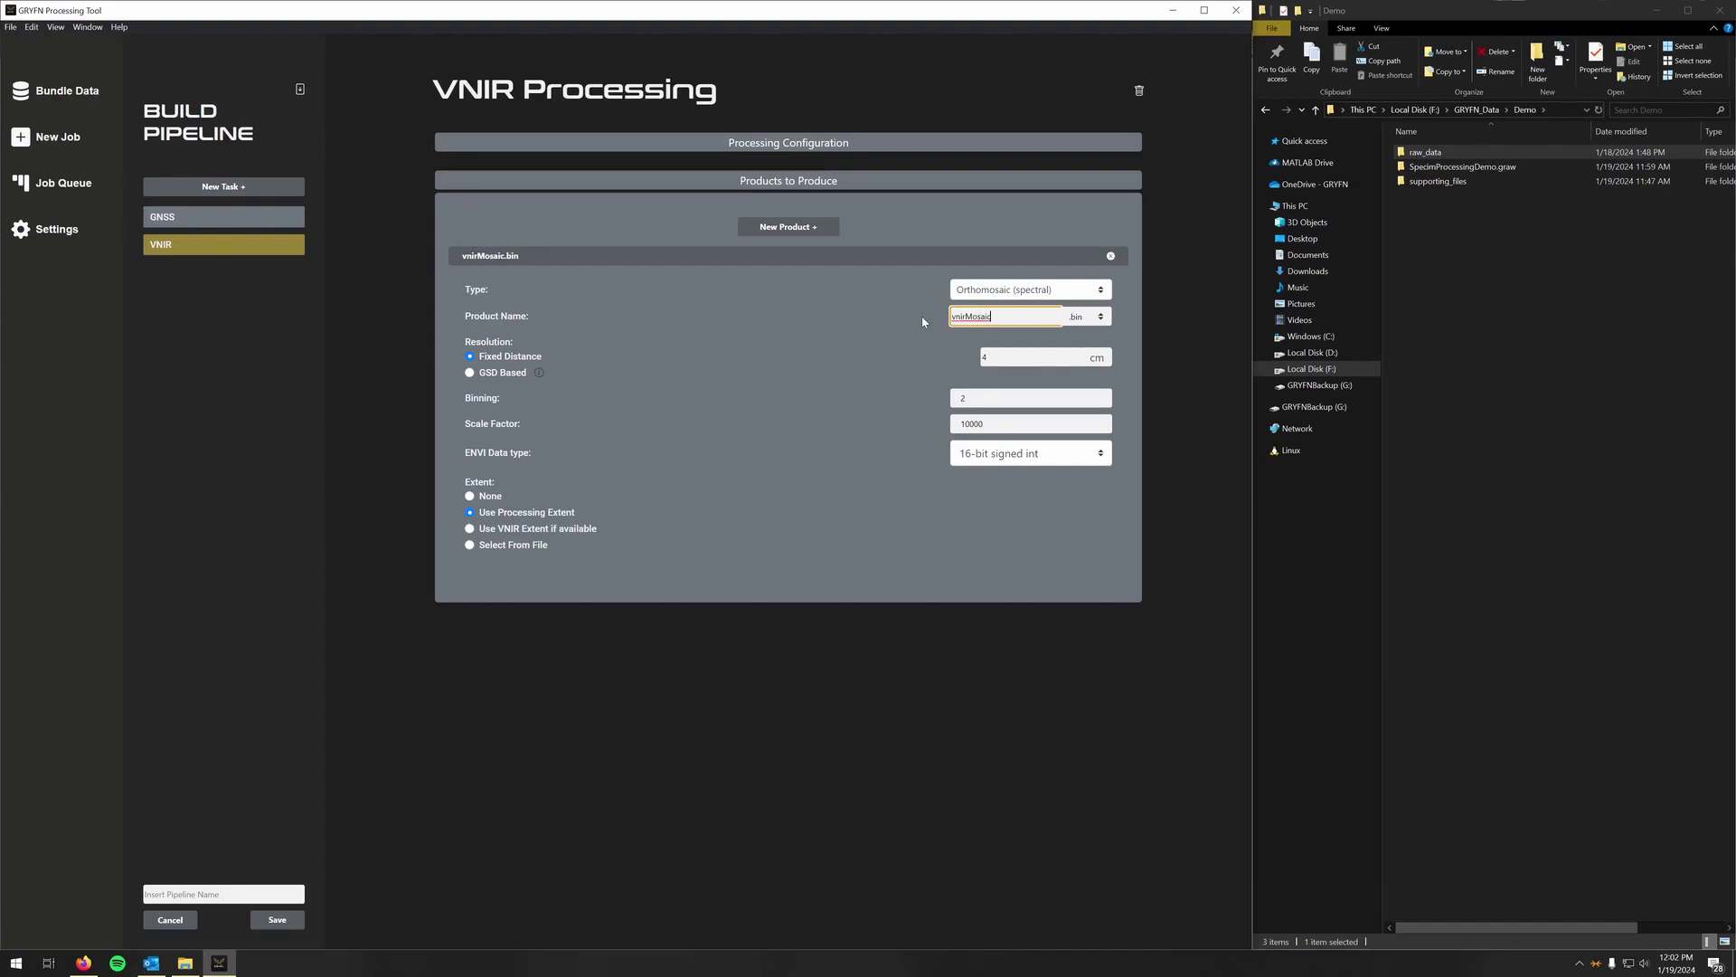
click(470, 373)
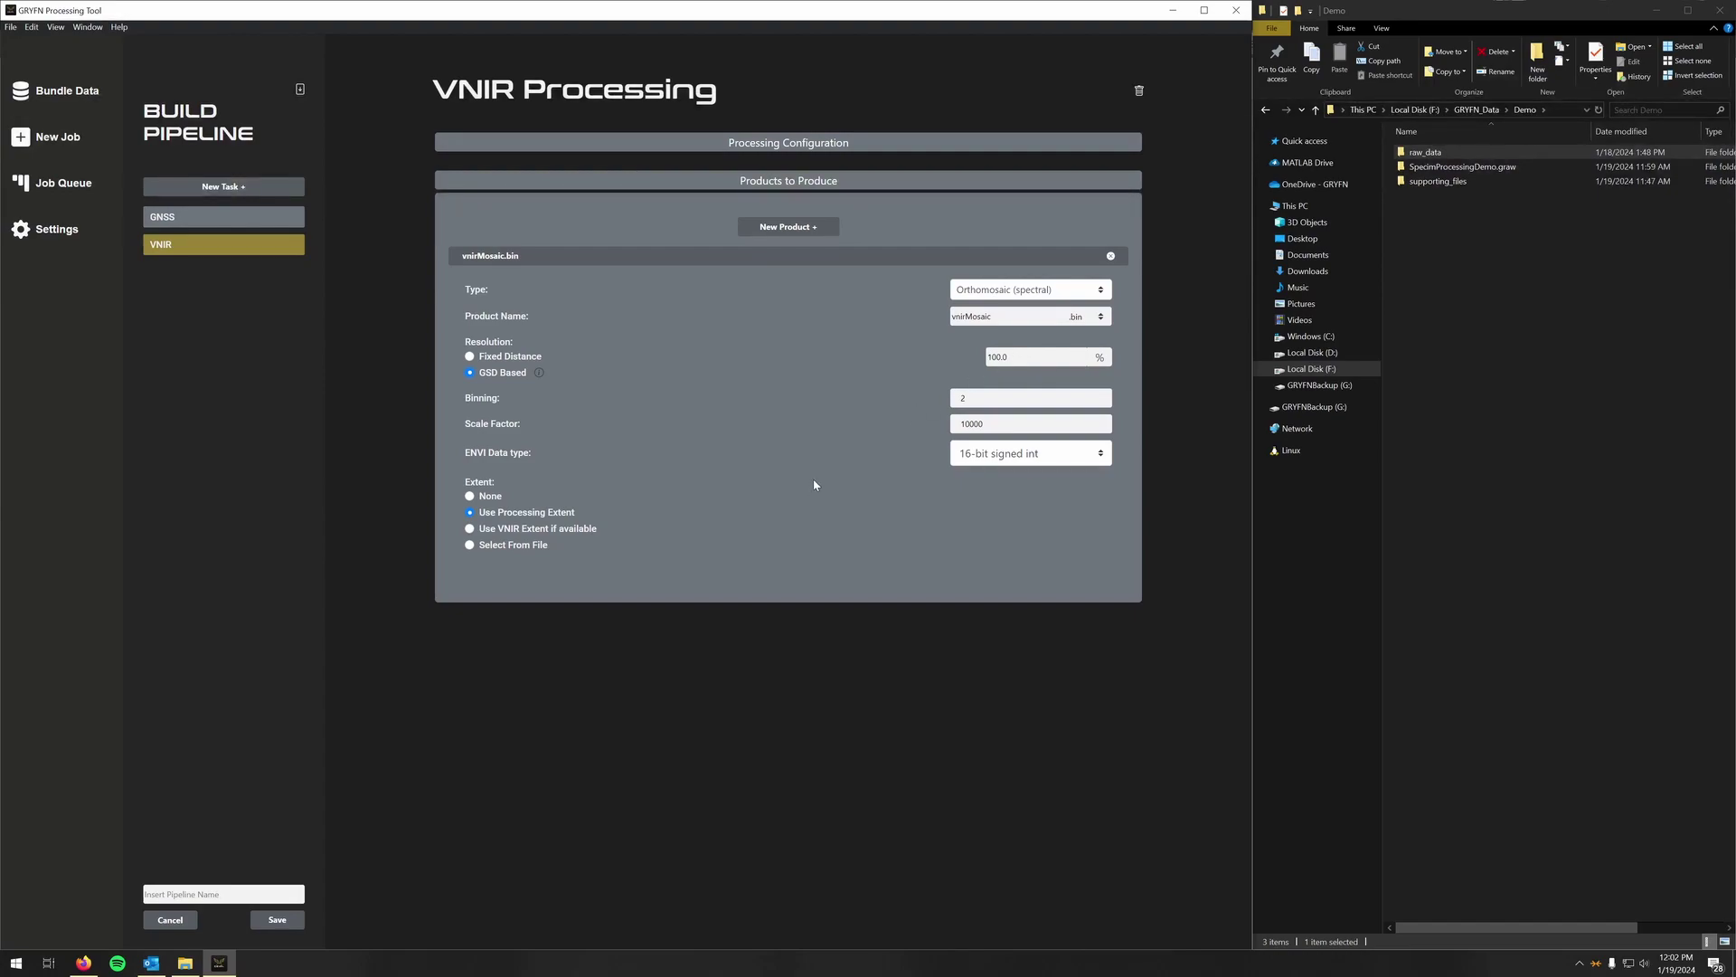
- Name the pipeline GNSS-VNIR and save it
click(212, 895)
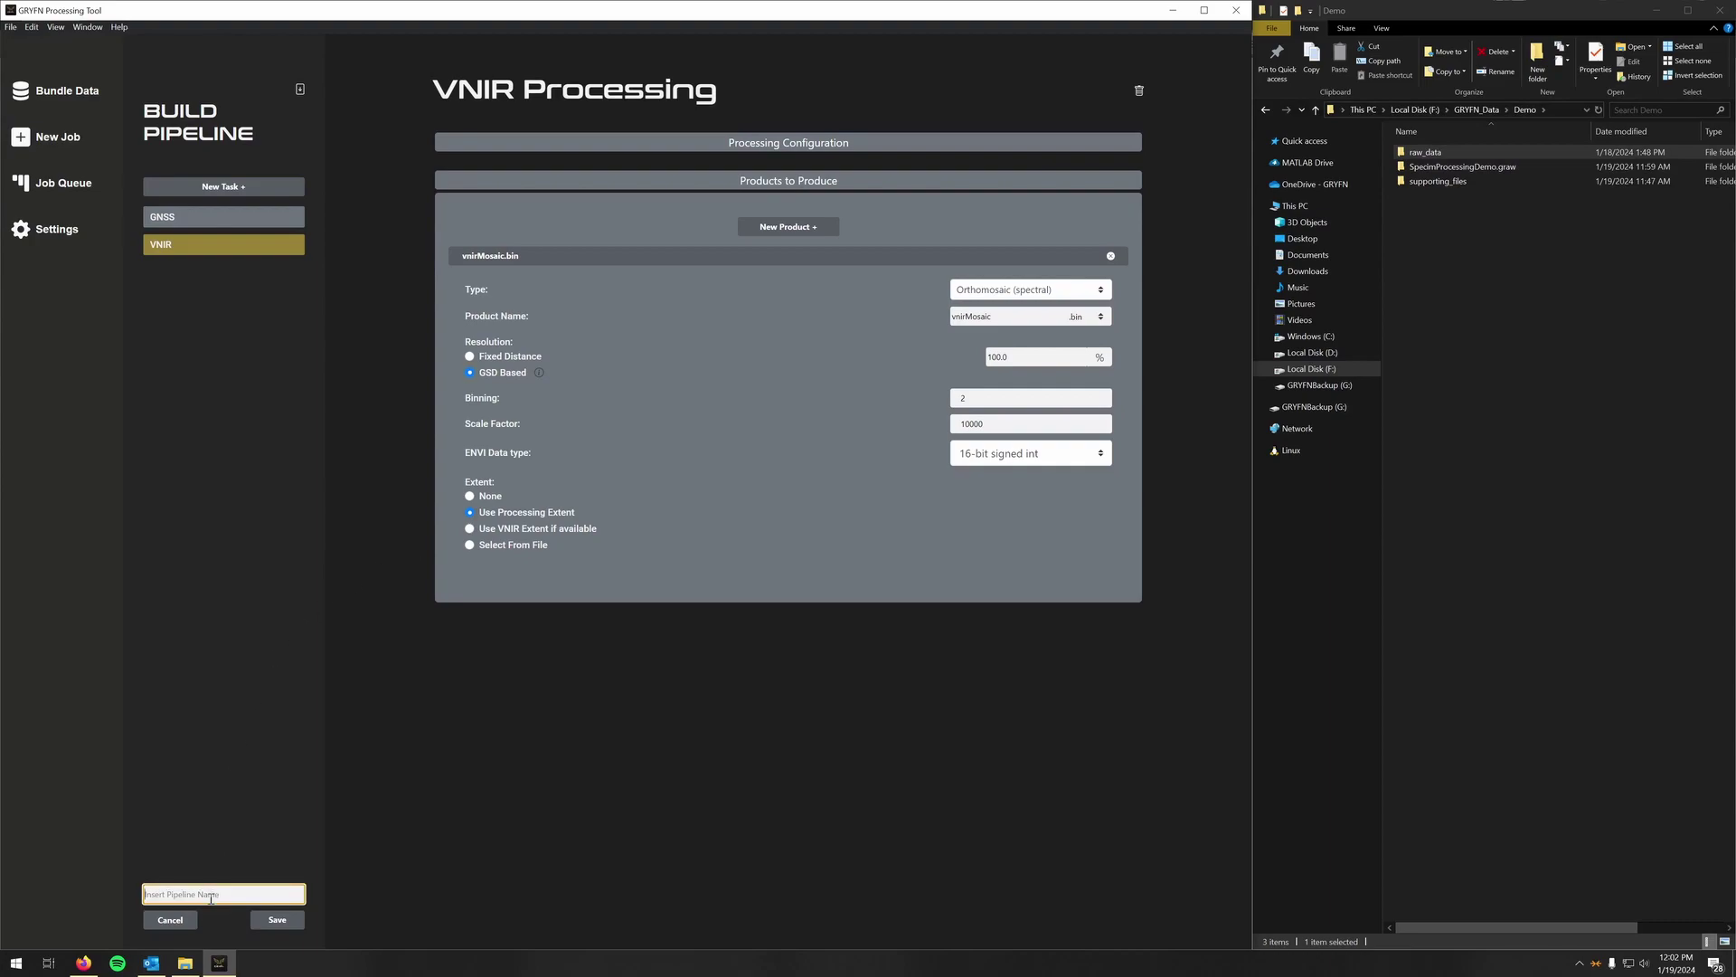
text(GNSS-VNIR)
click(287, 926)
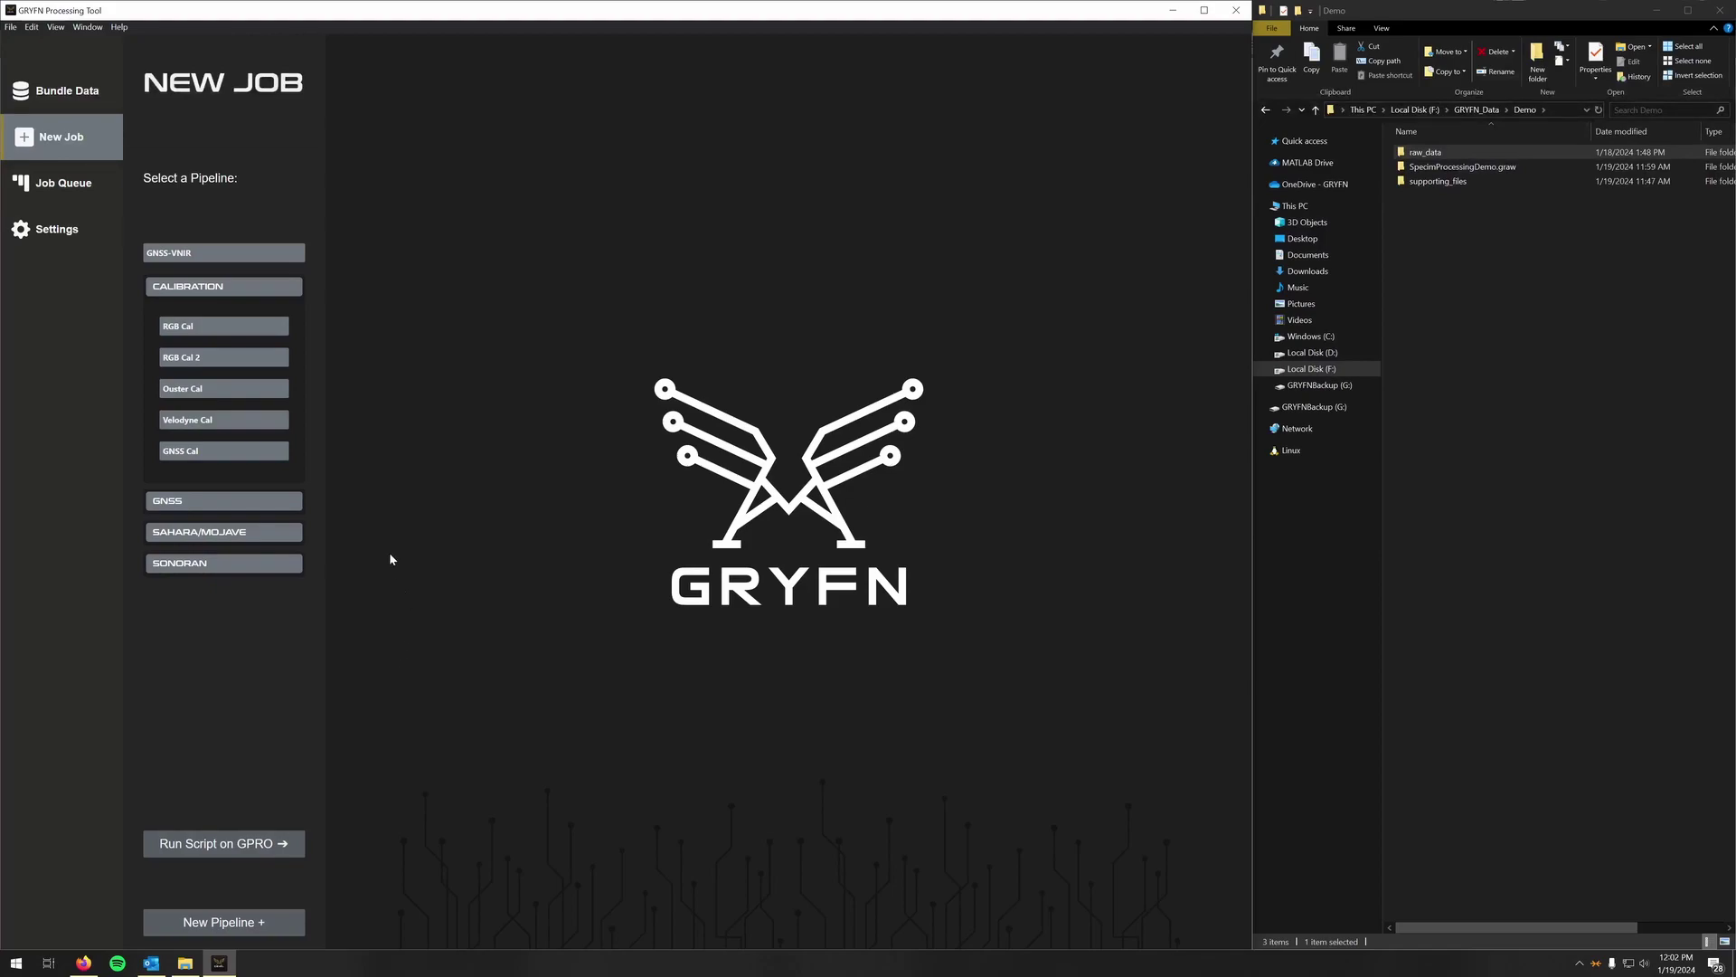
- Set up a new job with the GNSS-VNIR pipeline, using SpecimProcessingDemo.graw from the Demo folder as the GRAW bundle
click(182, 256)
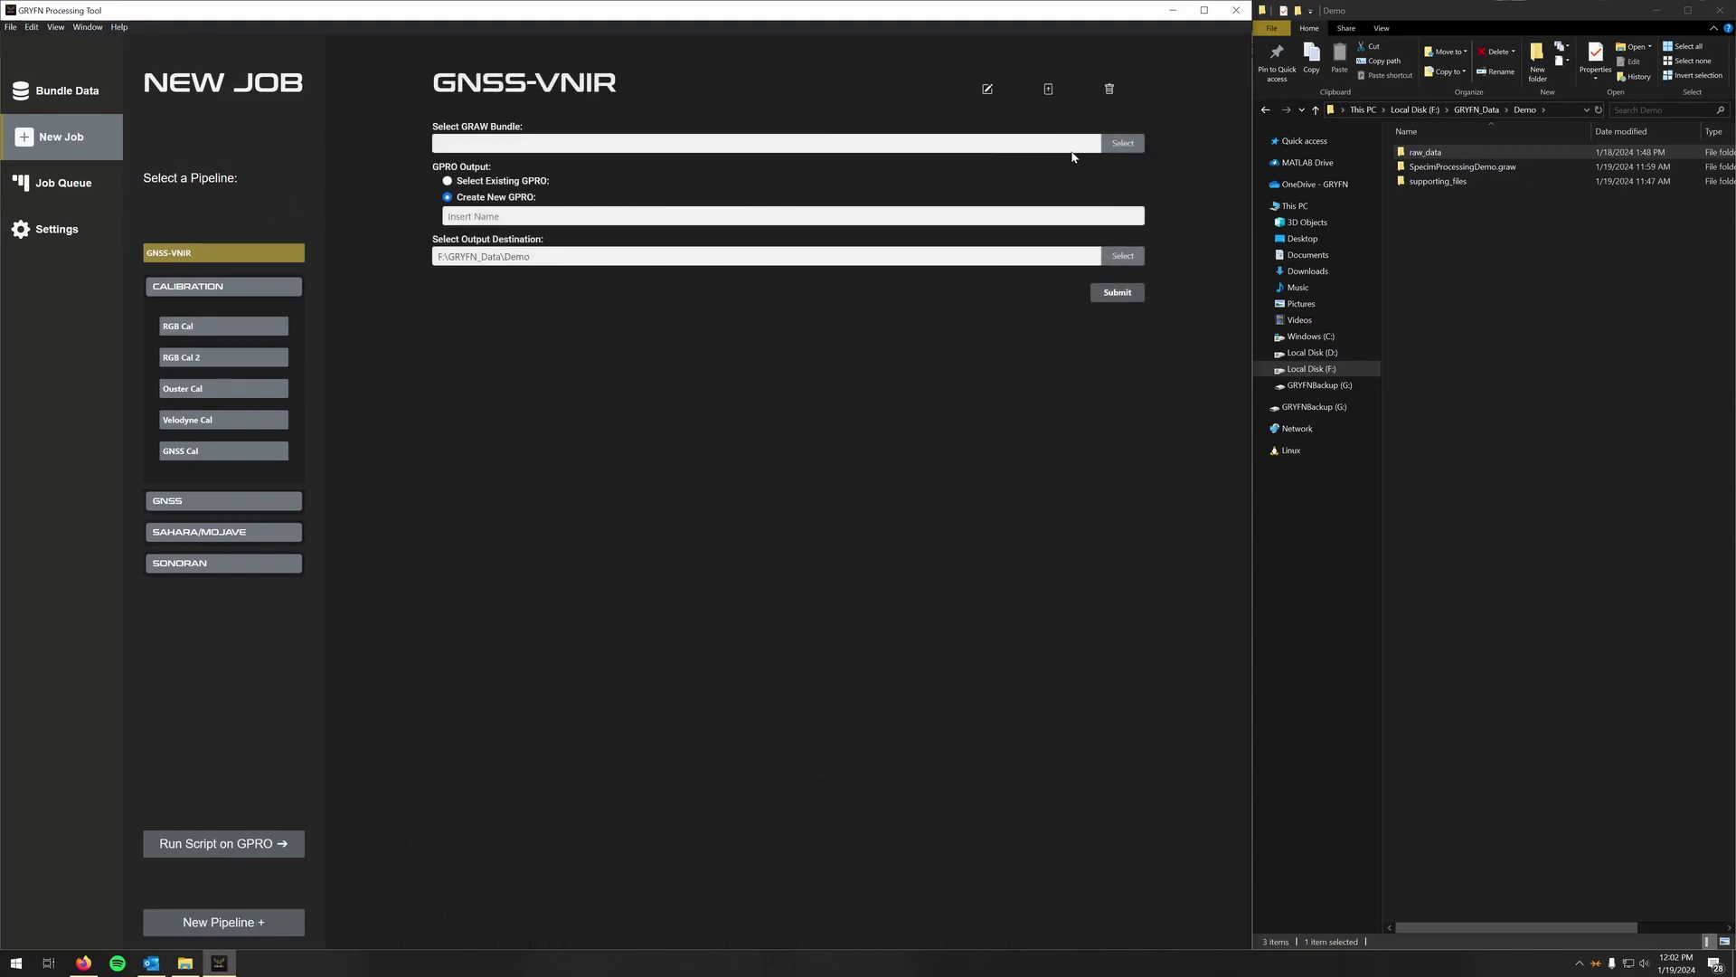
click(1122, 144)
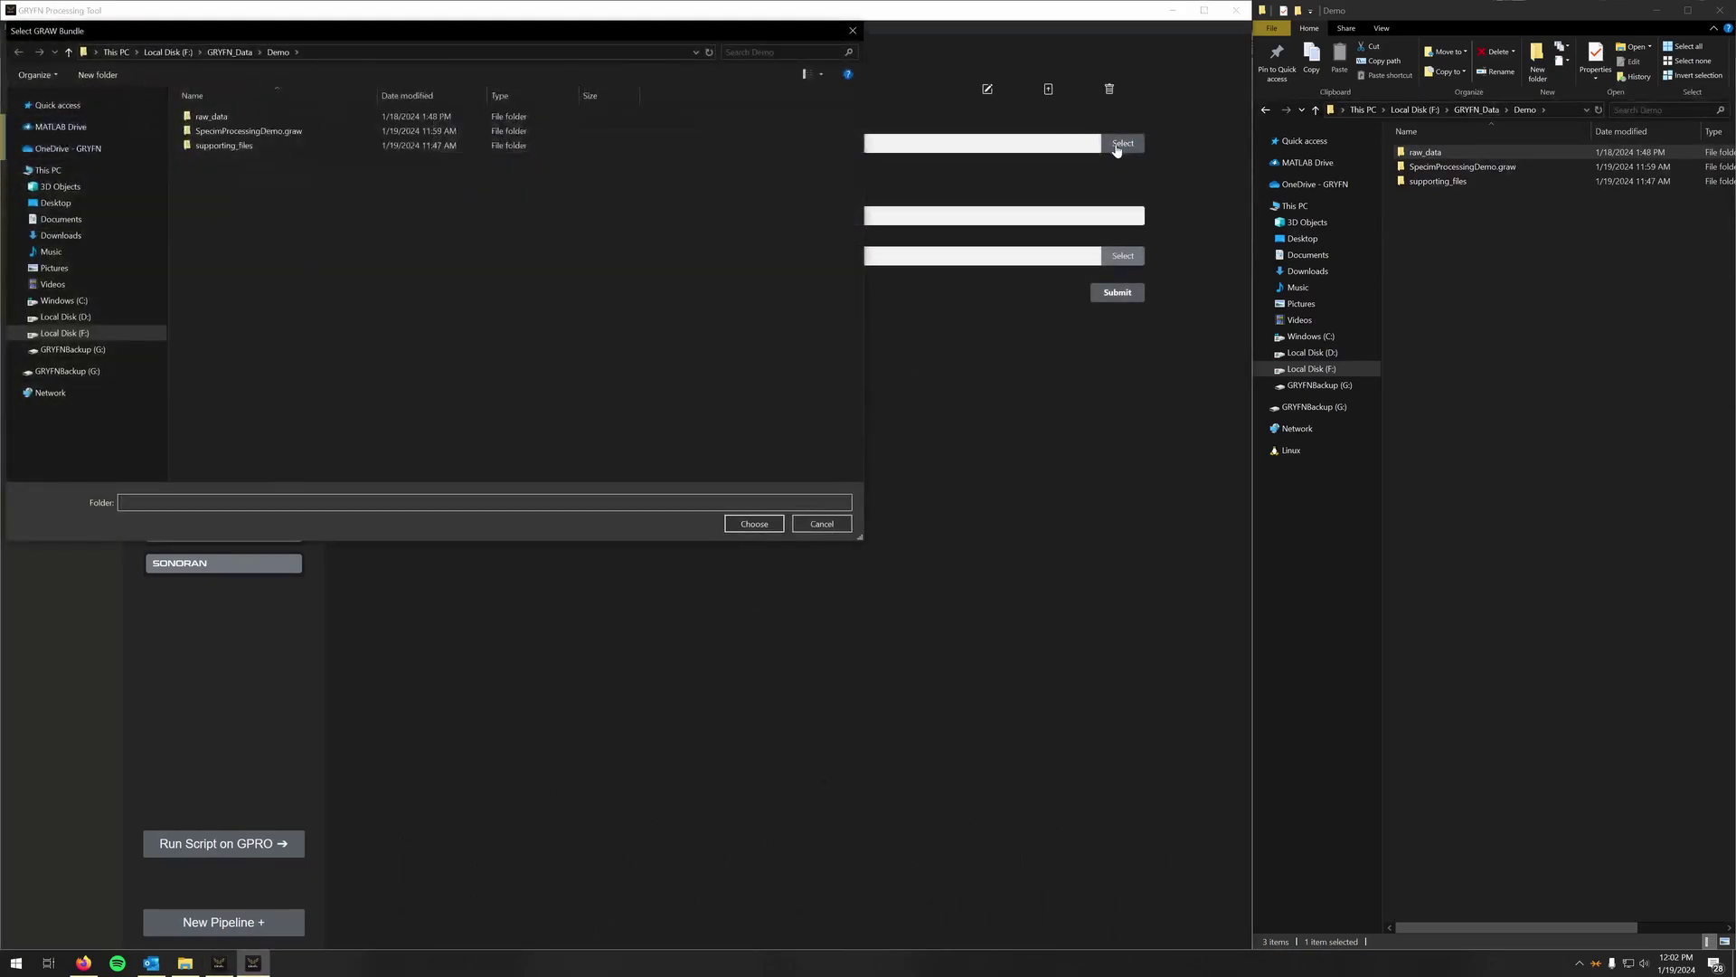
click(291, 132)
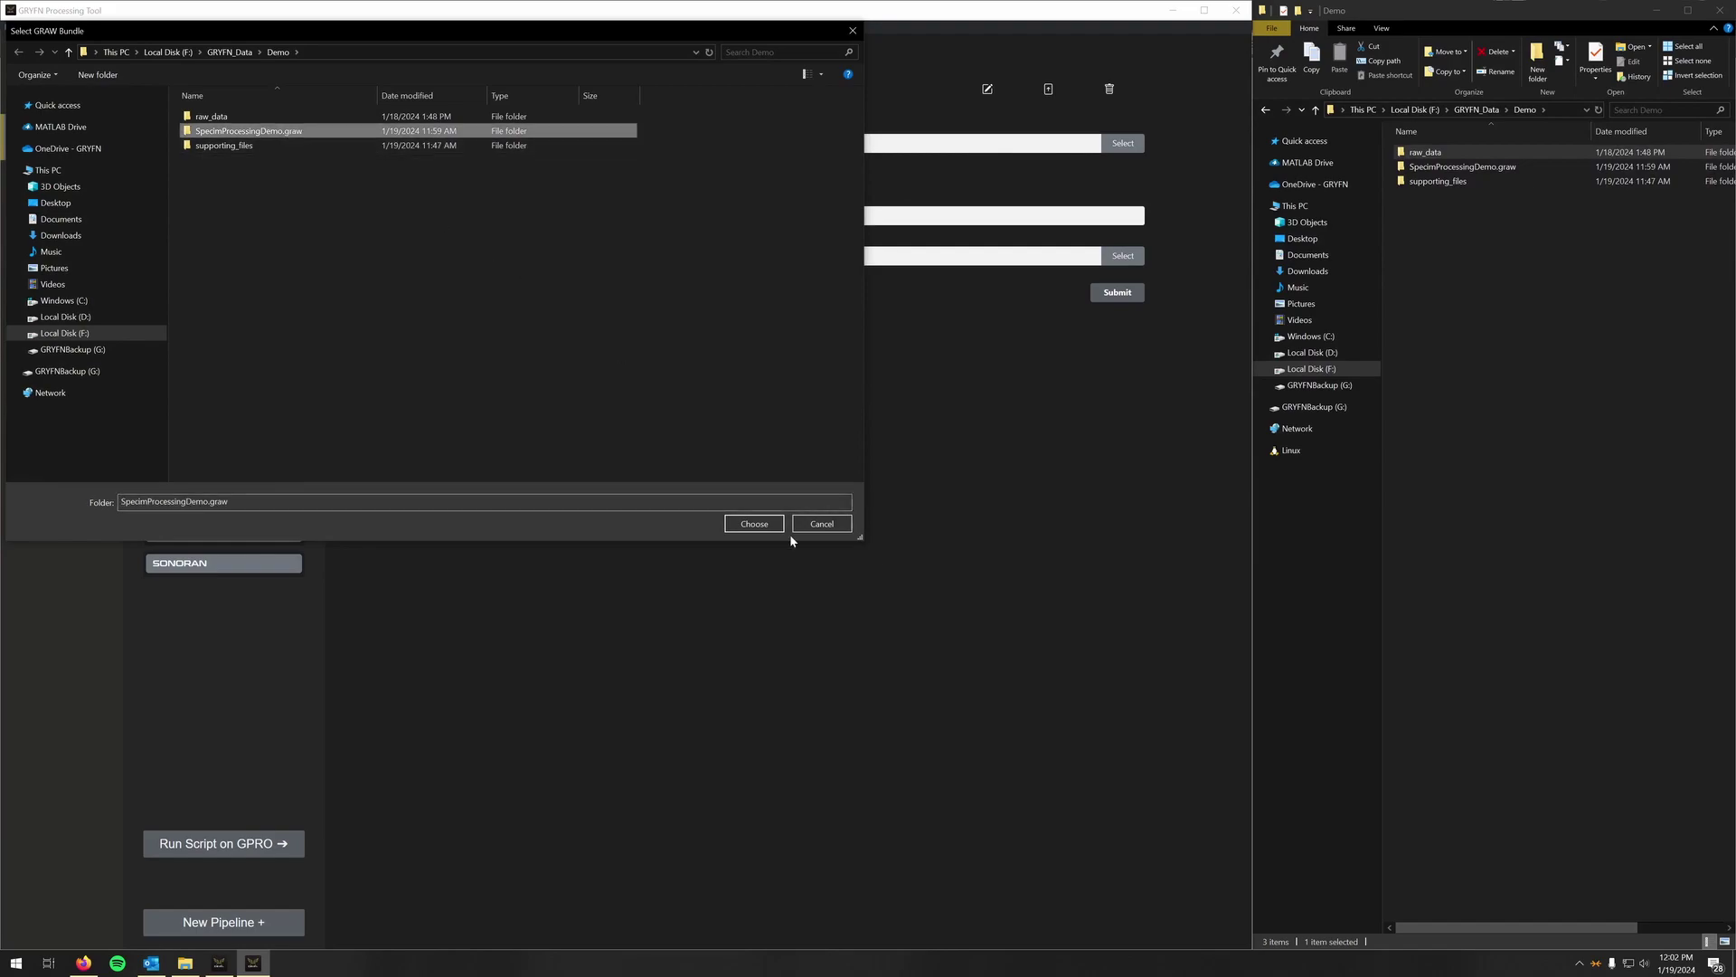
click(754, 524)
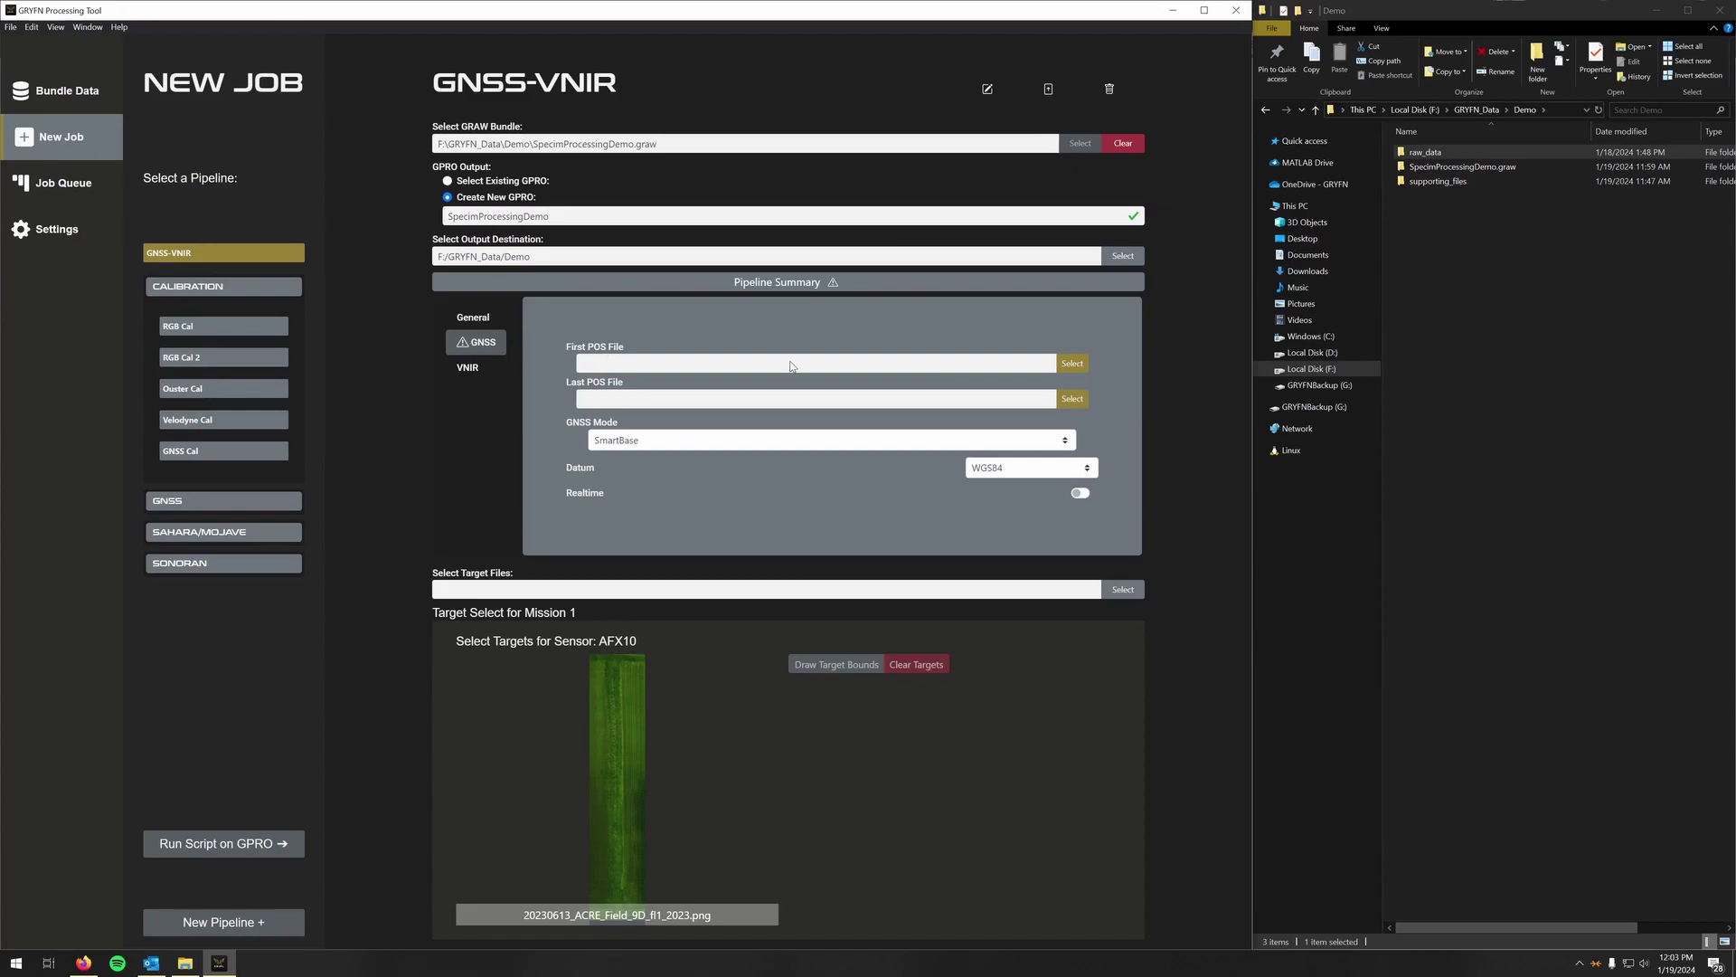
- Set both the first and last POS file of the GNSS task to the T04 file in the bundle's APX-15 flight_1 folder
click(1073, 363)
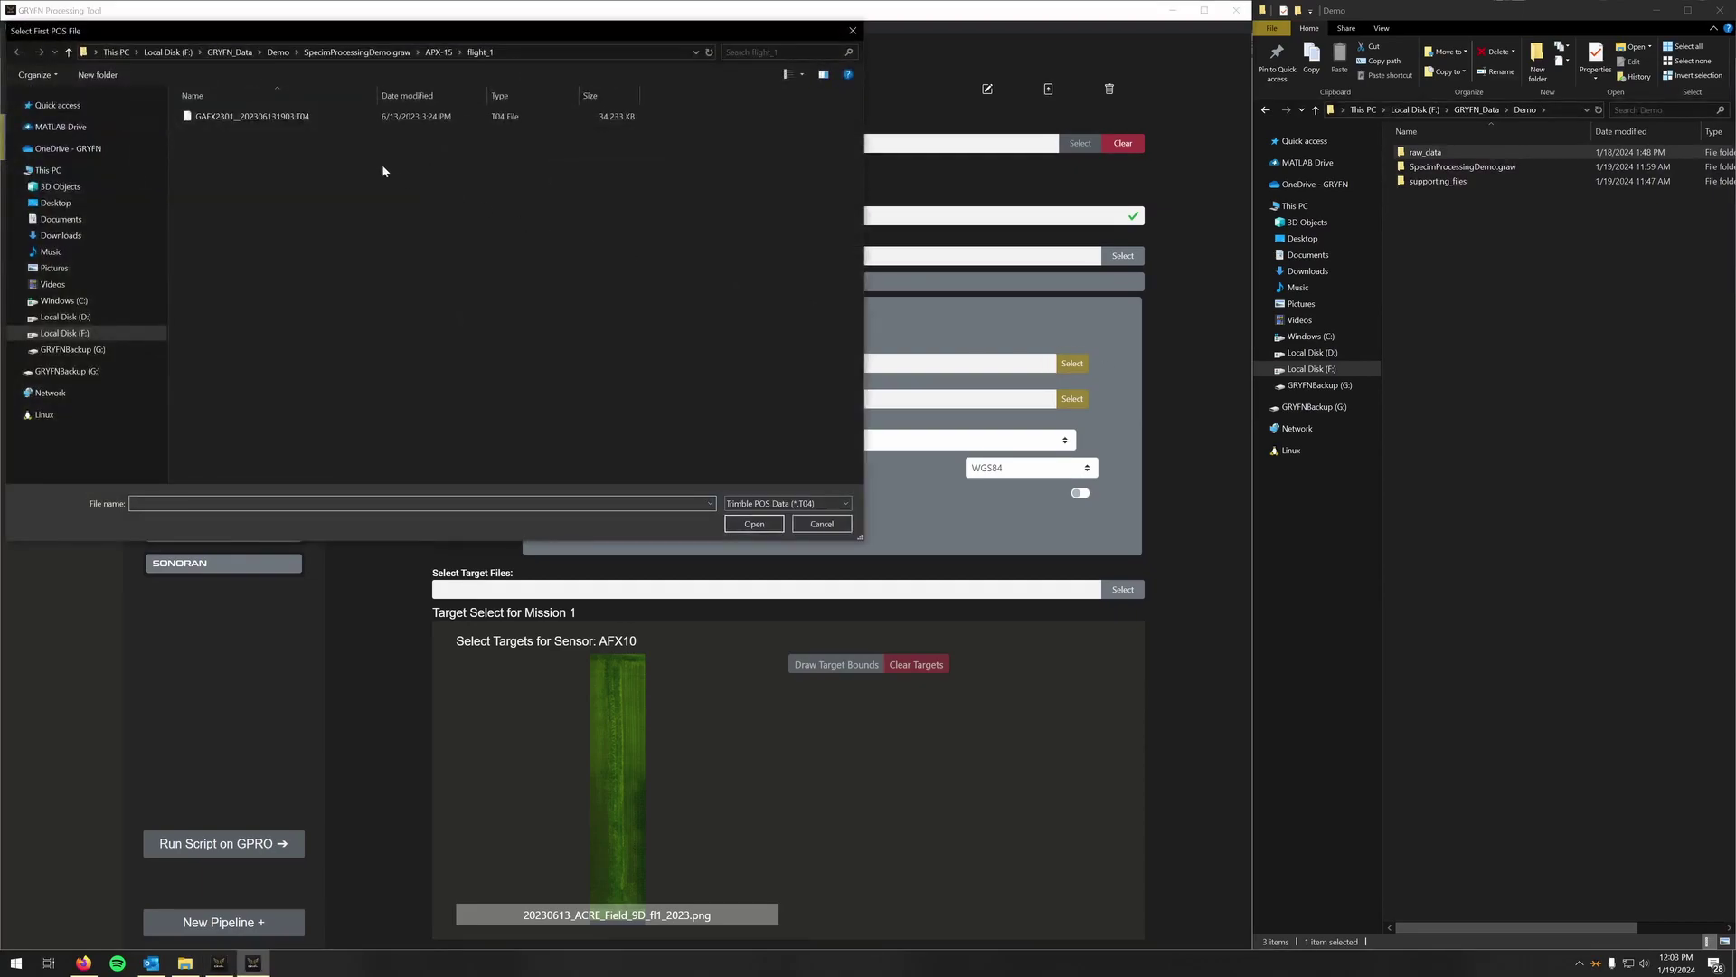
click(301, 117)
click(754, 523)
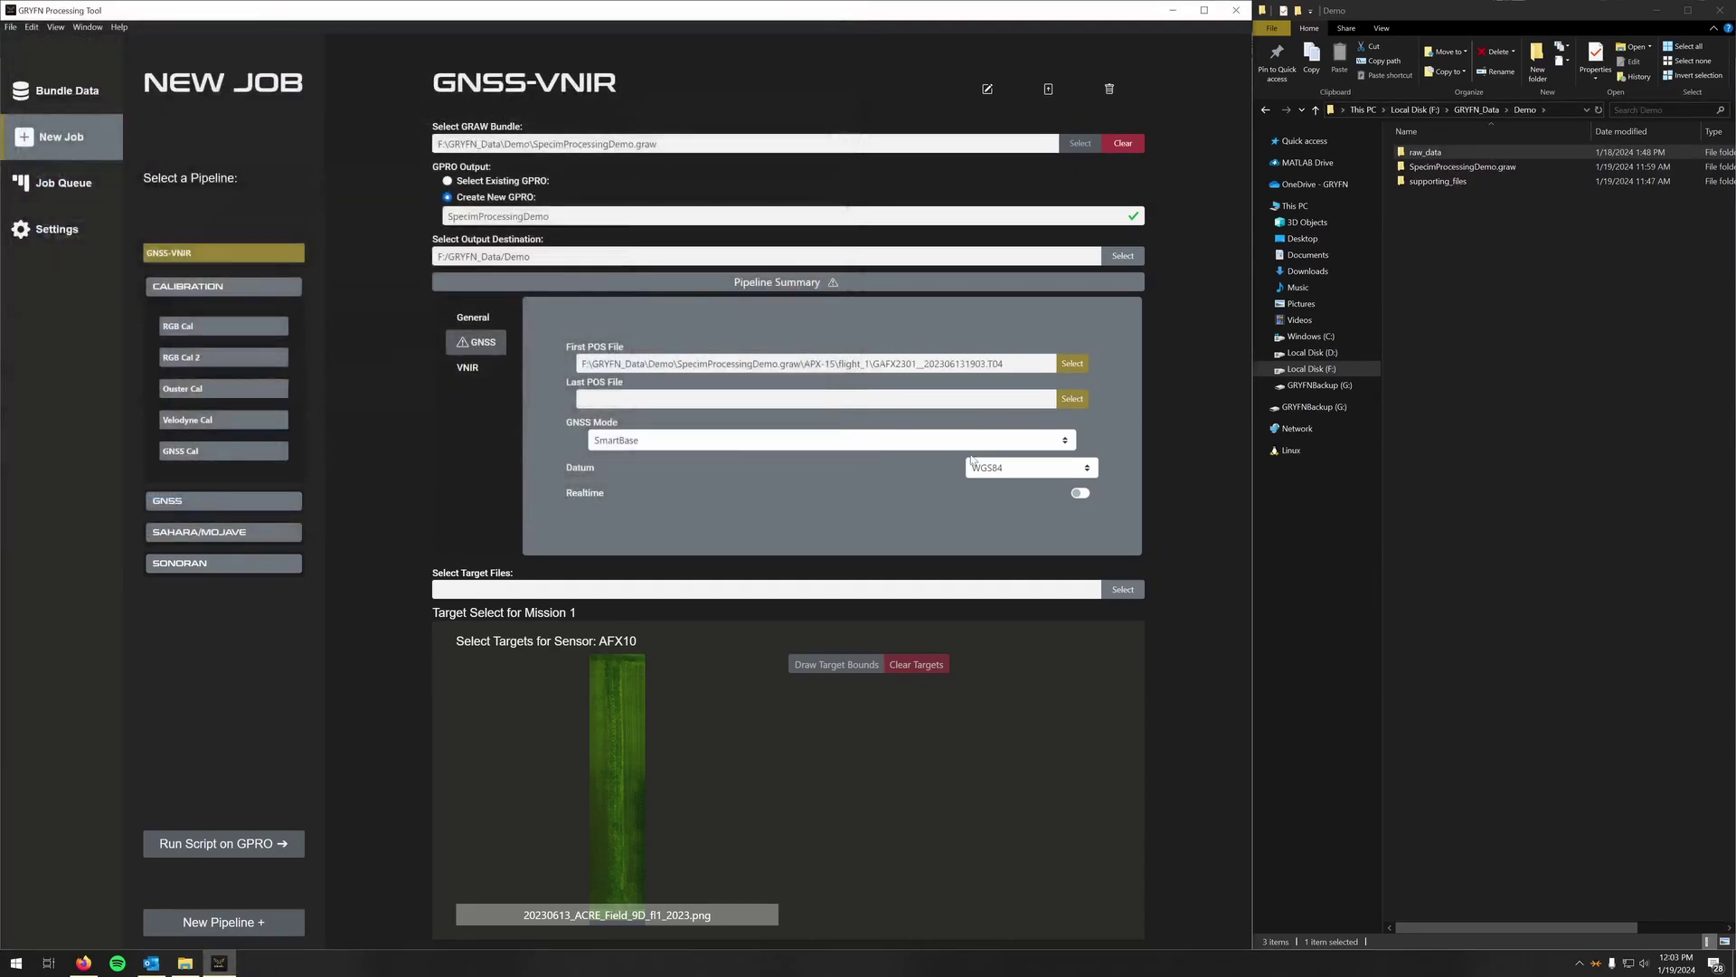
click(1064, 403)
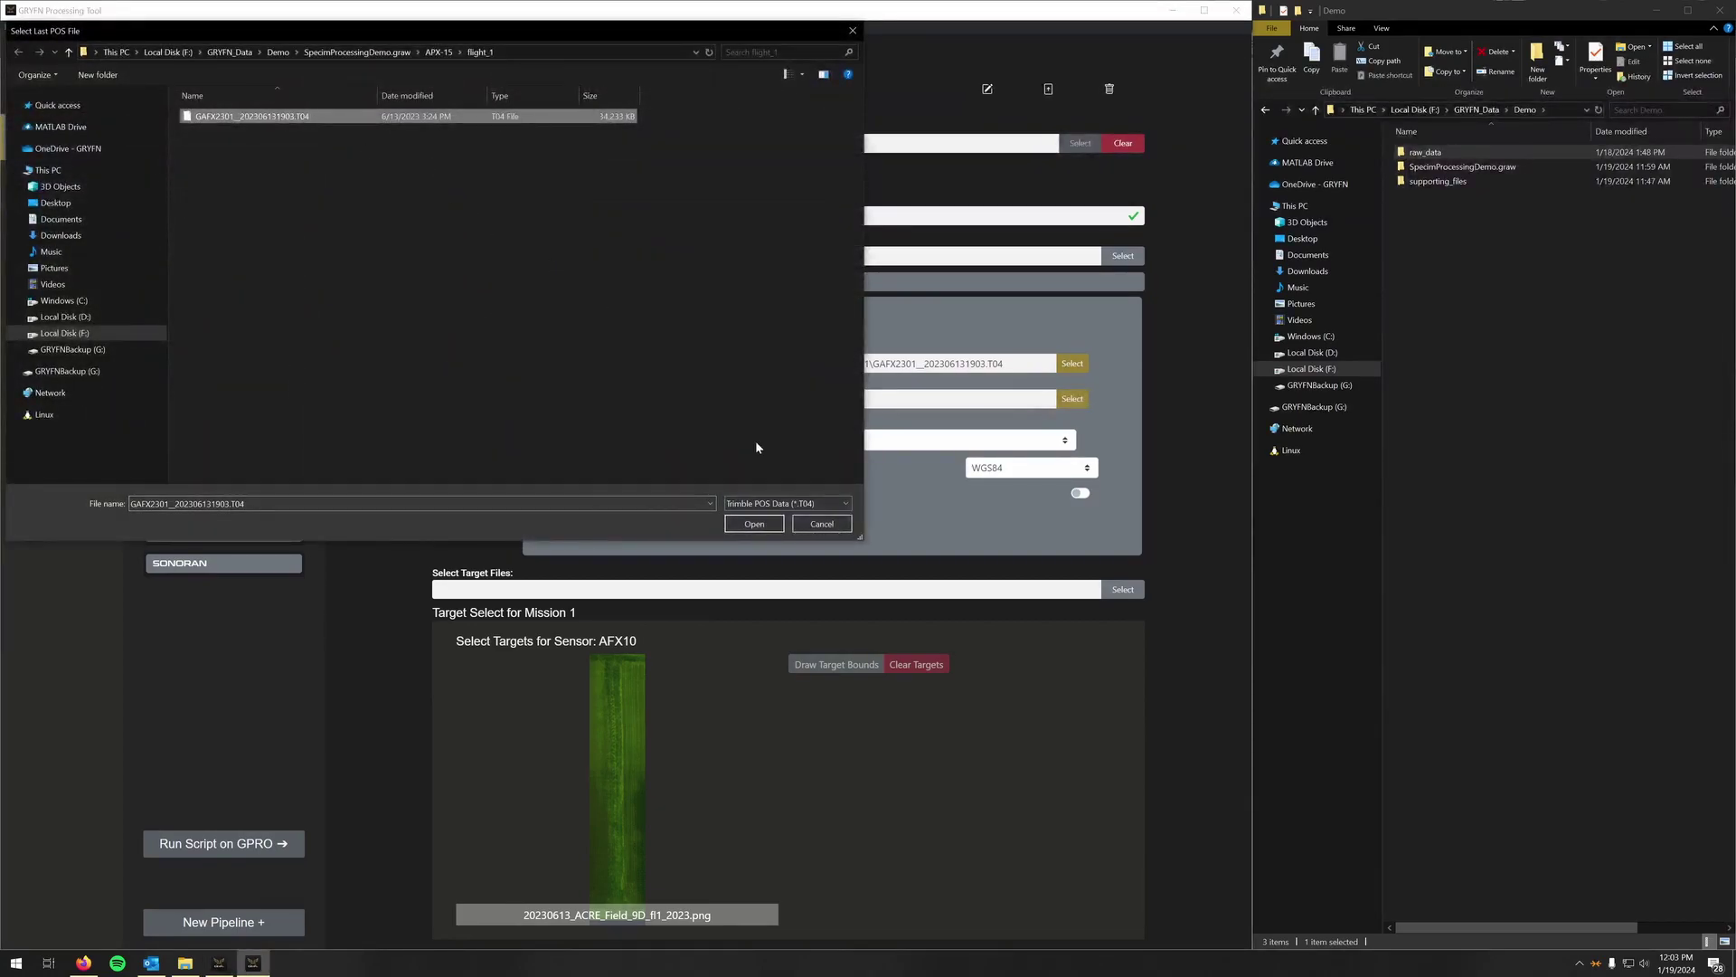
click(770, 526)
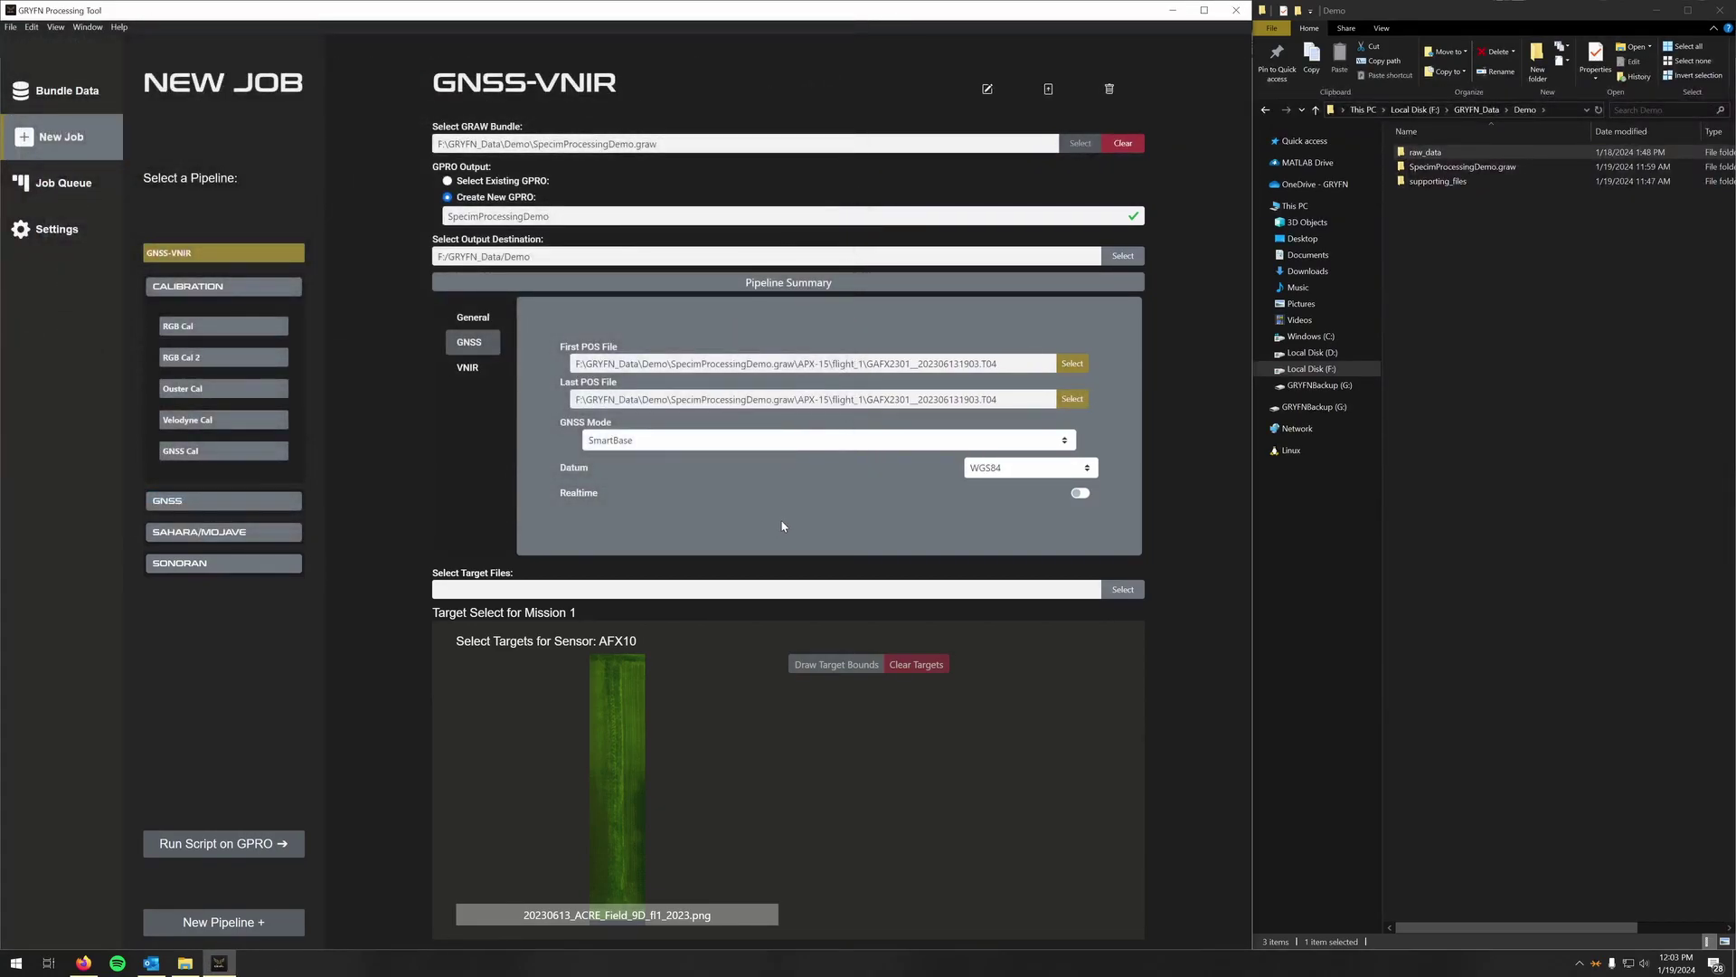
- Load the 2023 Gray 11%, 30% and 56% average TXT files from the target_files folder as the reflectance target files
scroll(475, 501, down, 1)
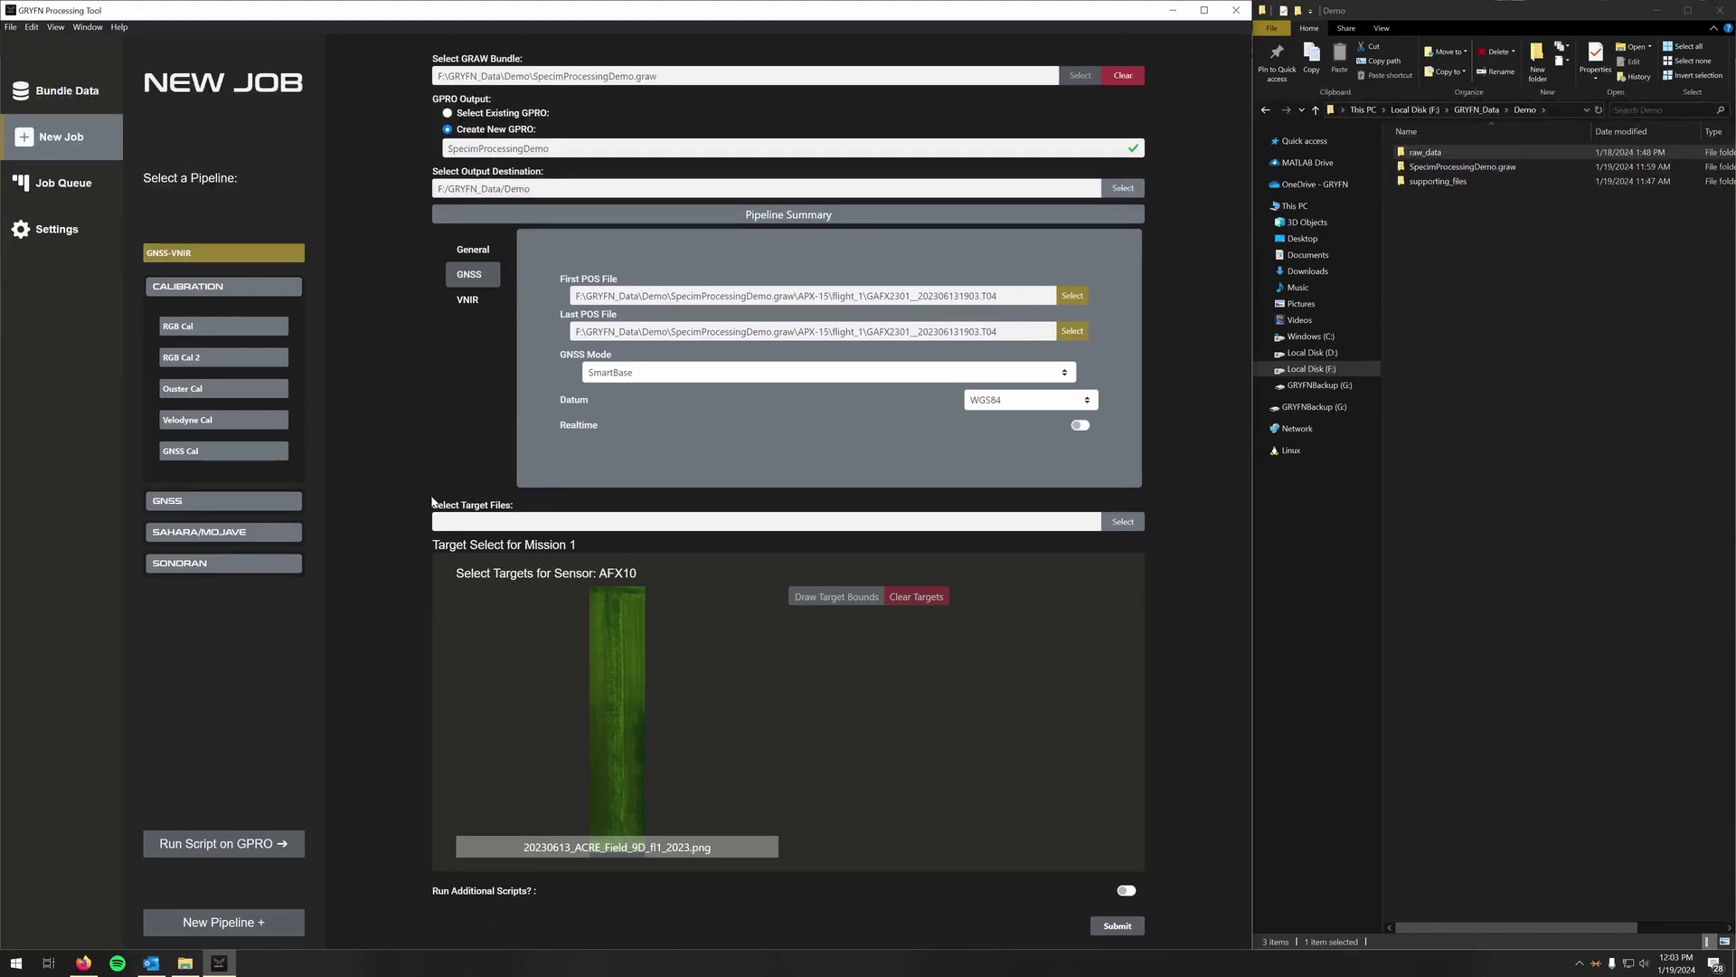
scroll(432, 501, down, 1)
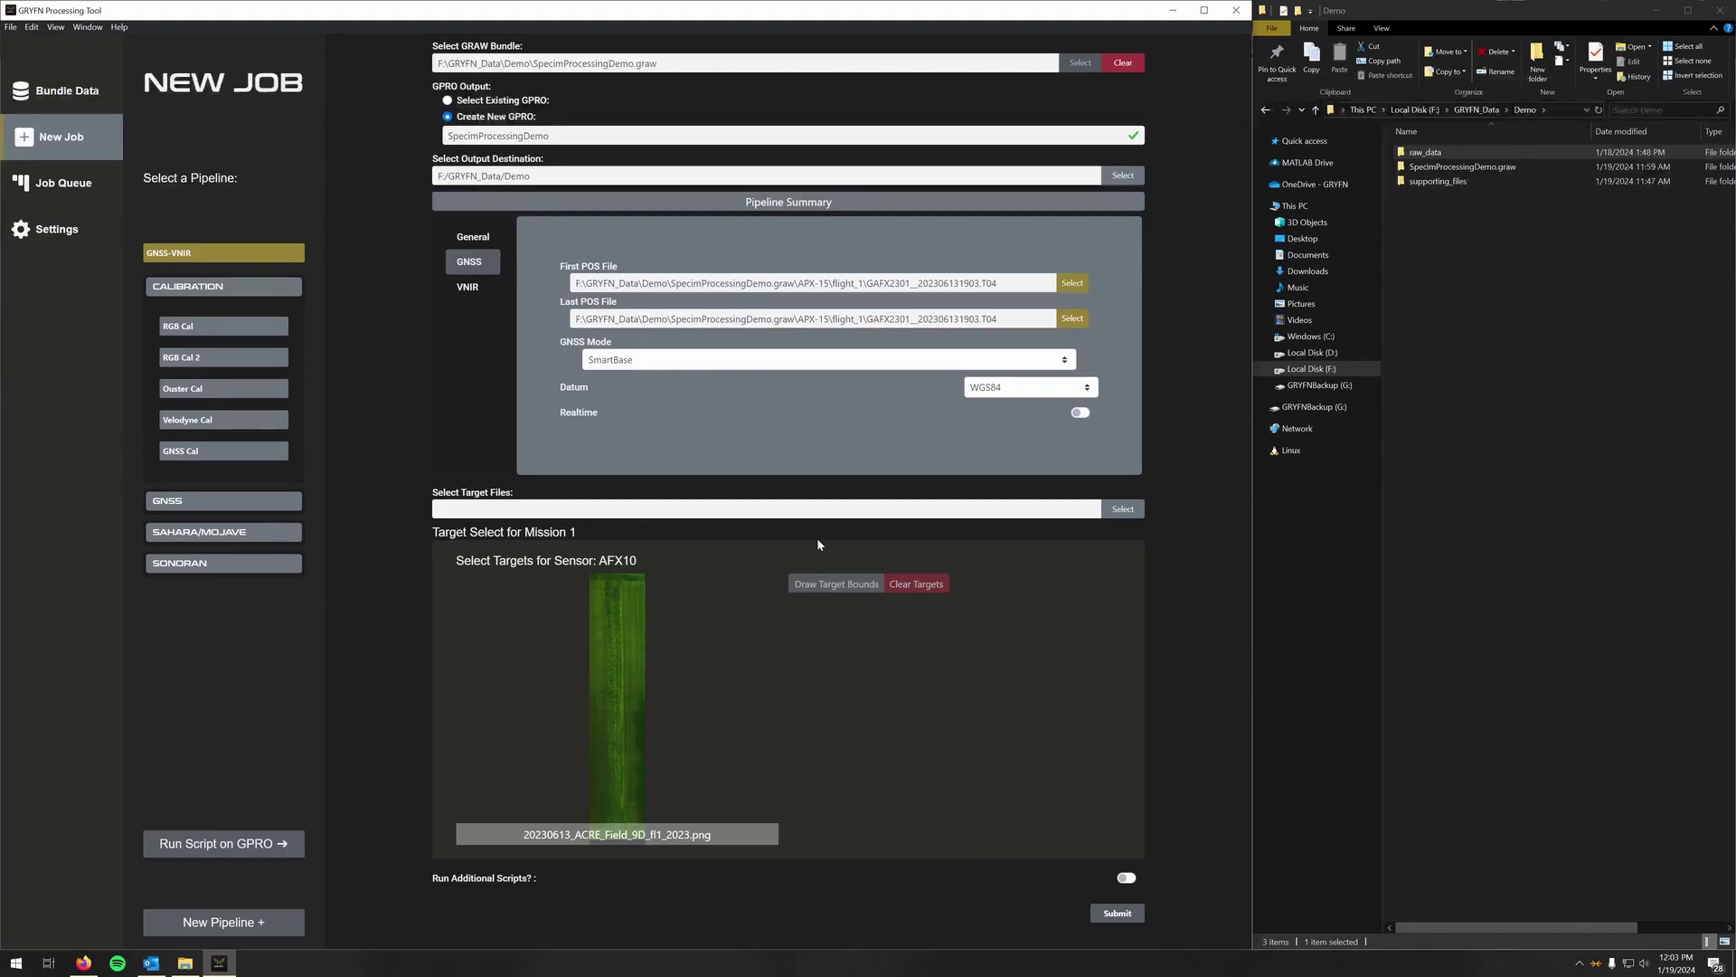
click(1121, 509)
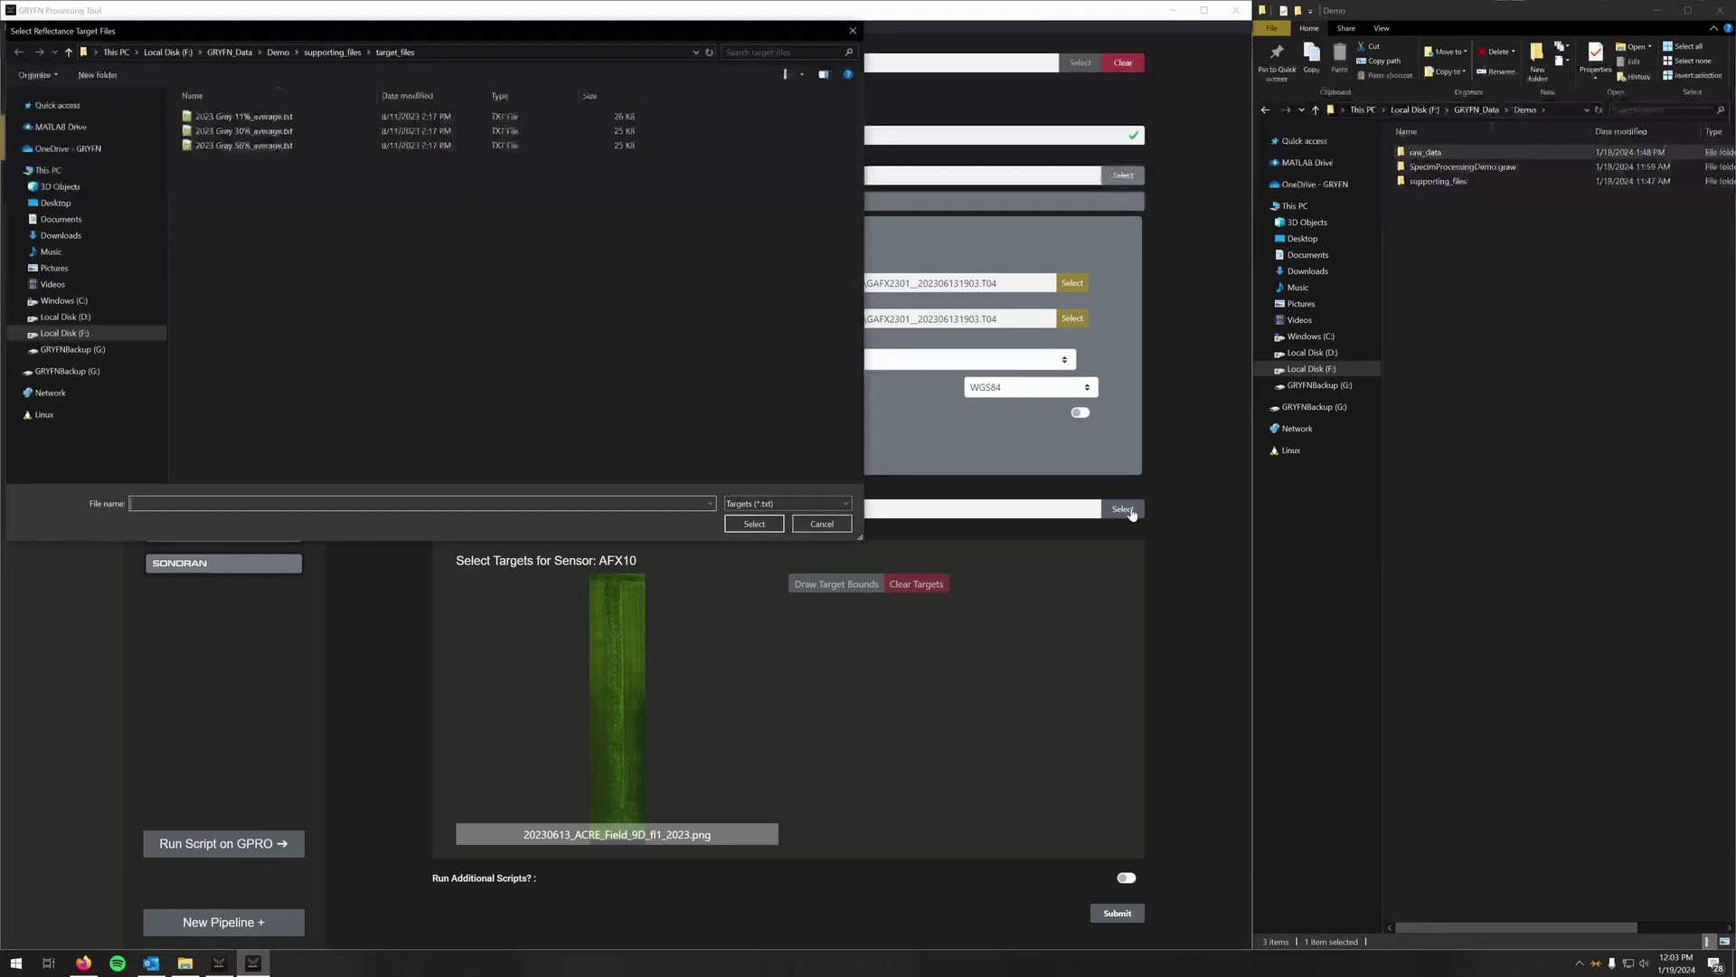
drag(300, 190, 314, 126)
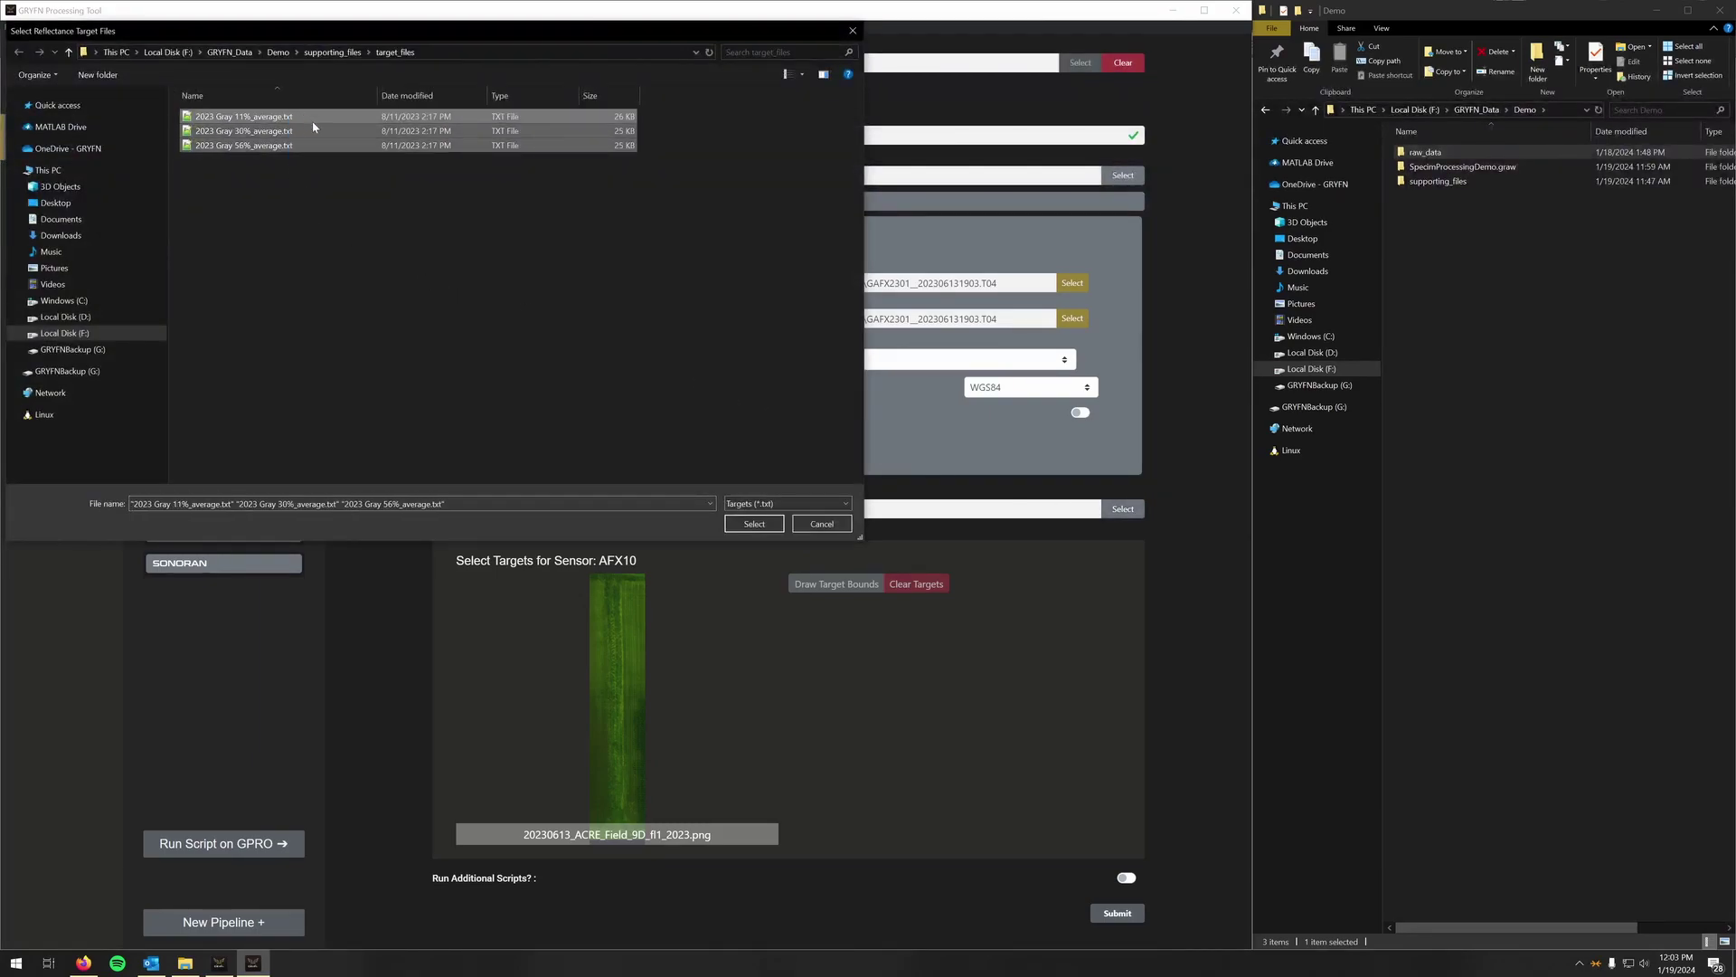
click(755, 525)
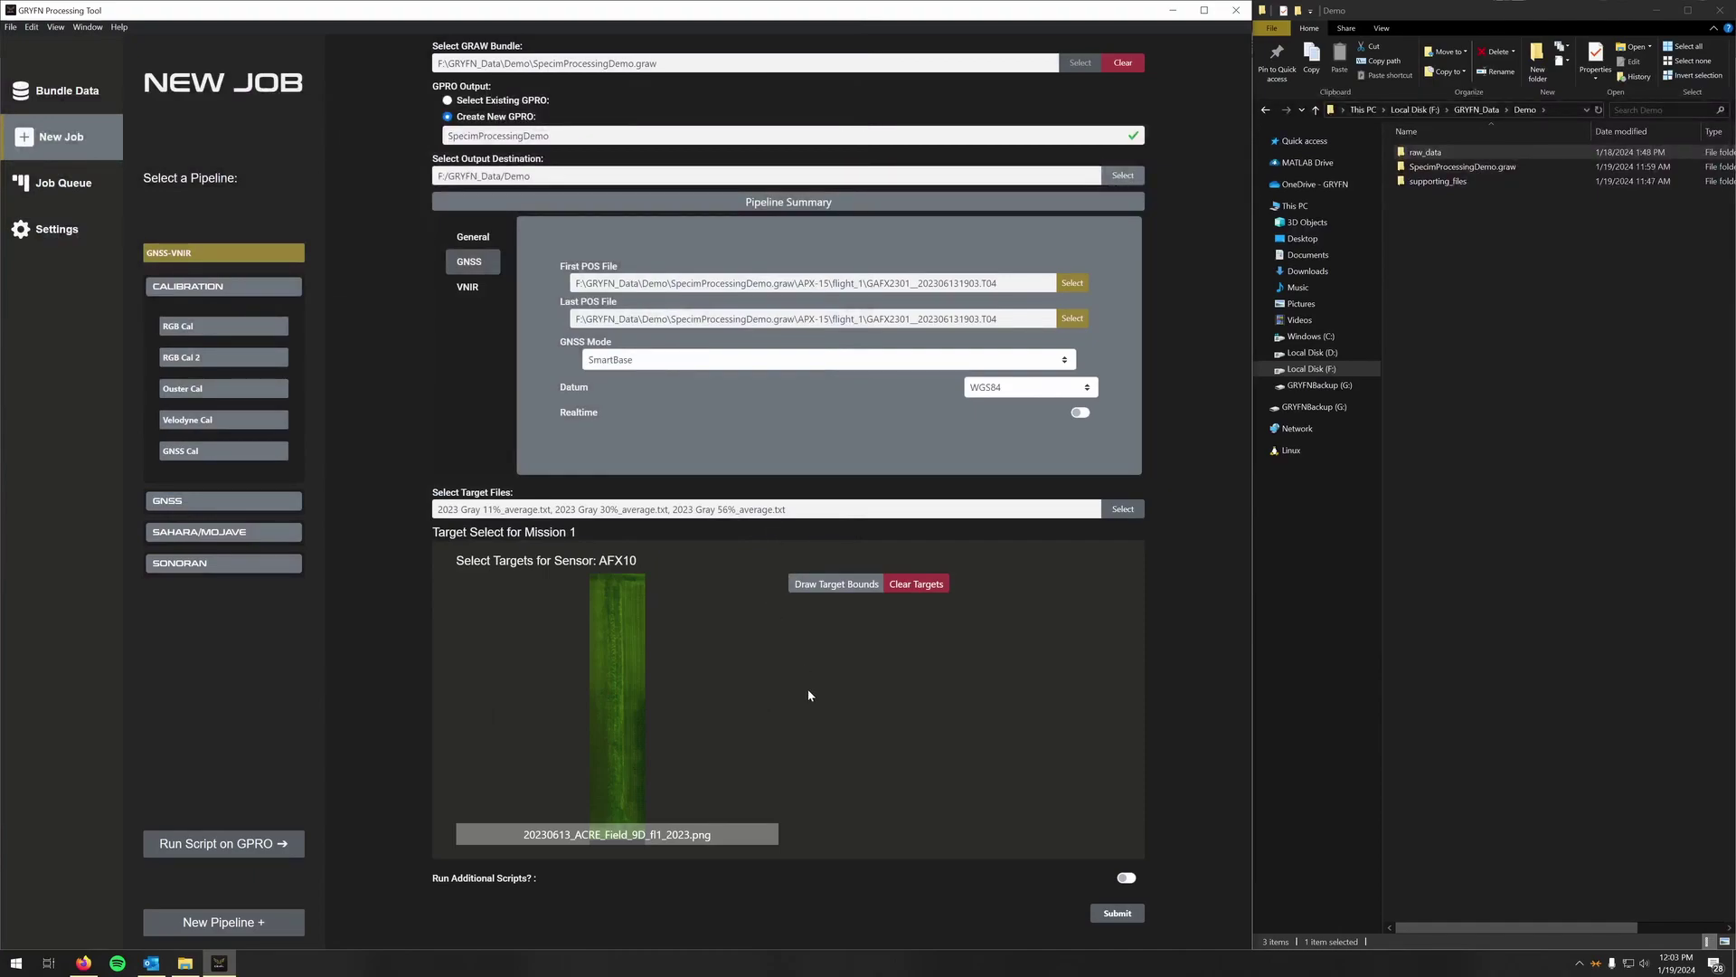
- Go through the AFX10 images to 20230613_ACRE_Field_9D_fl6_2023.png and open it for drawing target bounds
click(757, 712)
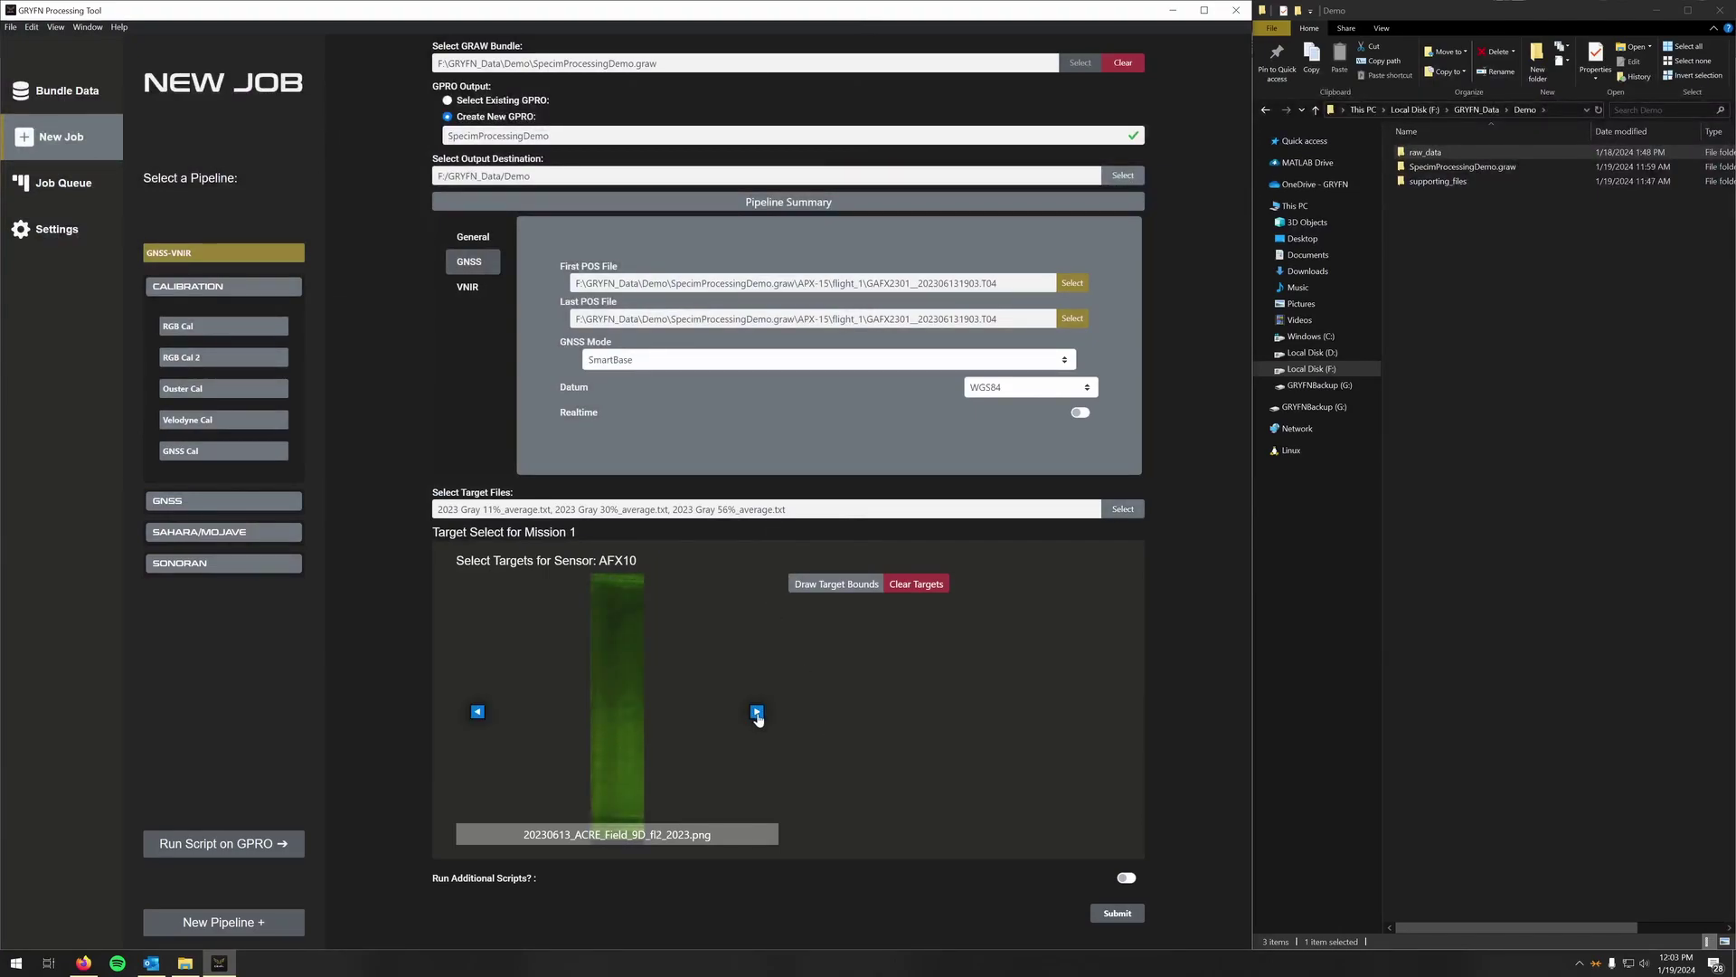
click(757, 712)
click(757, 712)
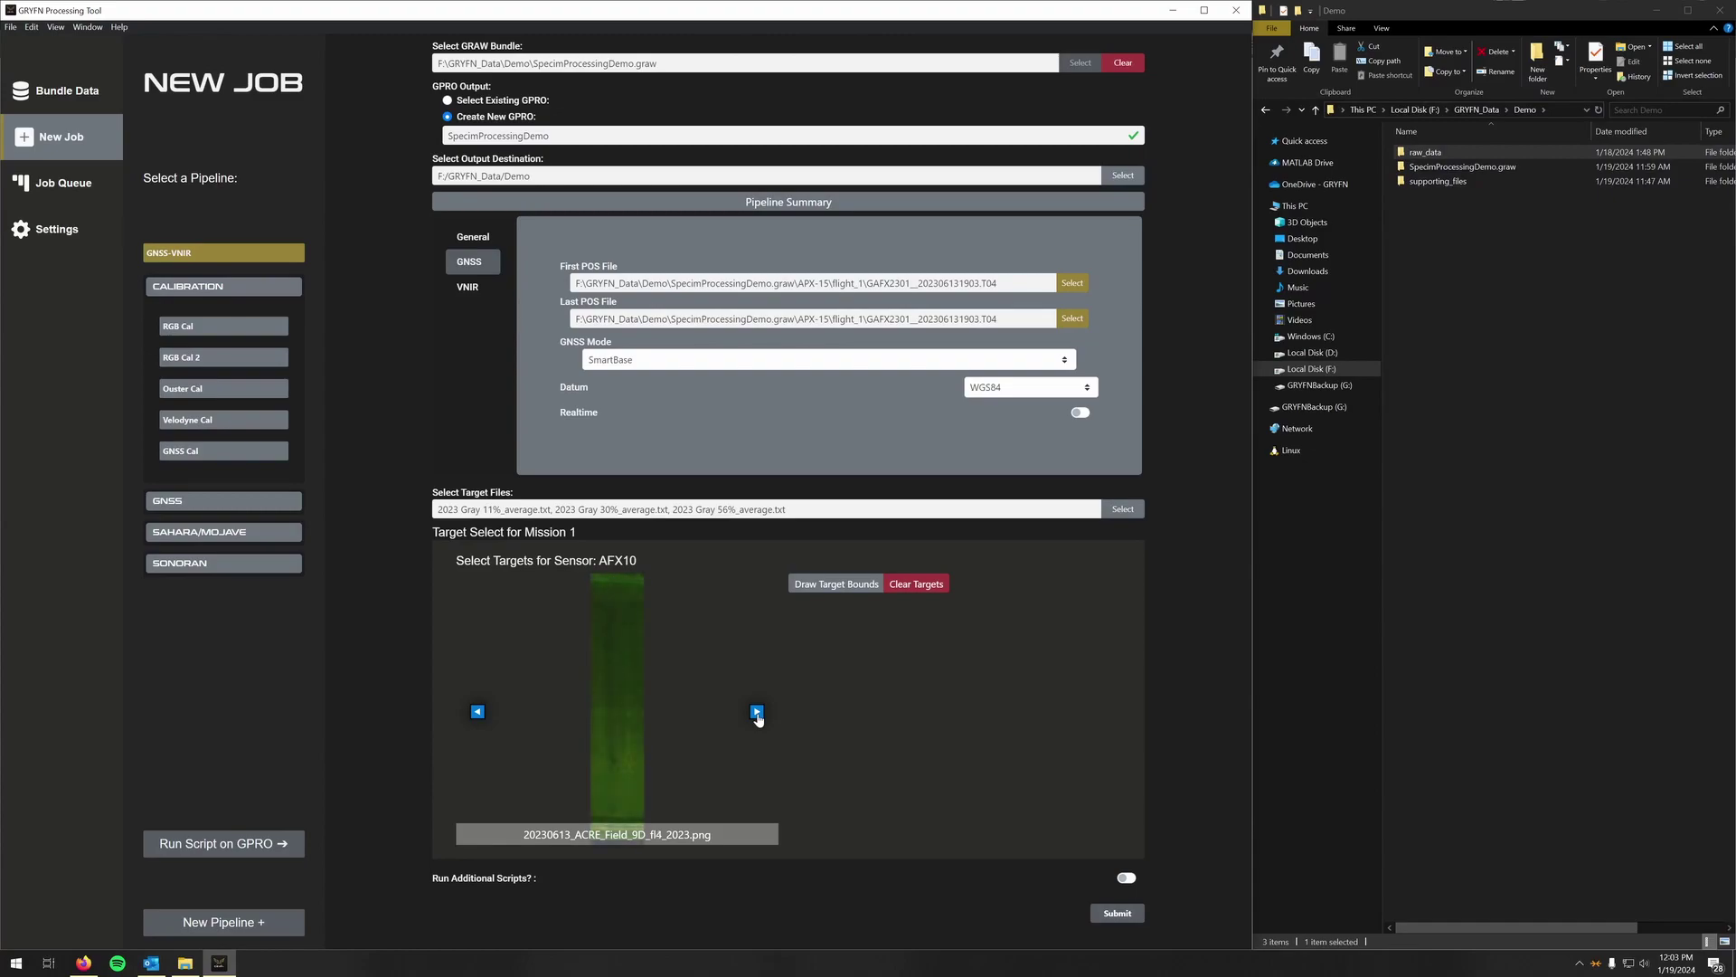
click(757, 712)
click(757, 712)
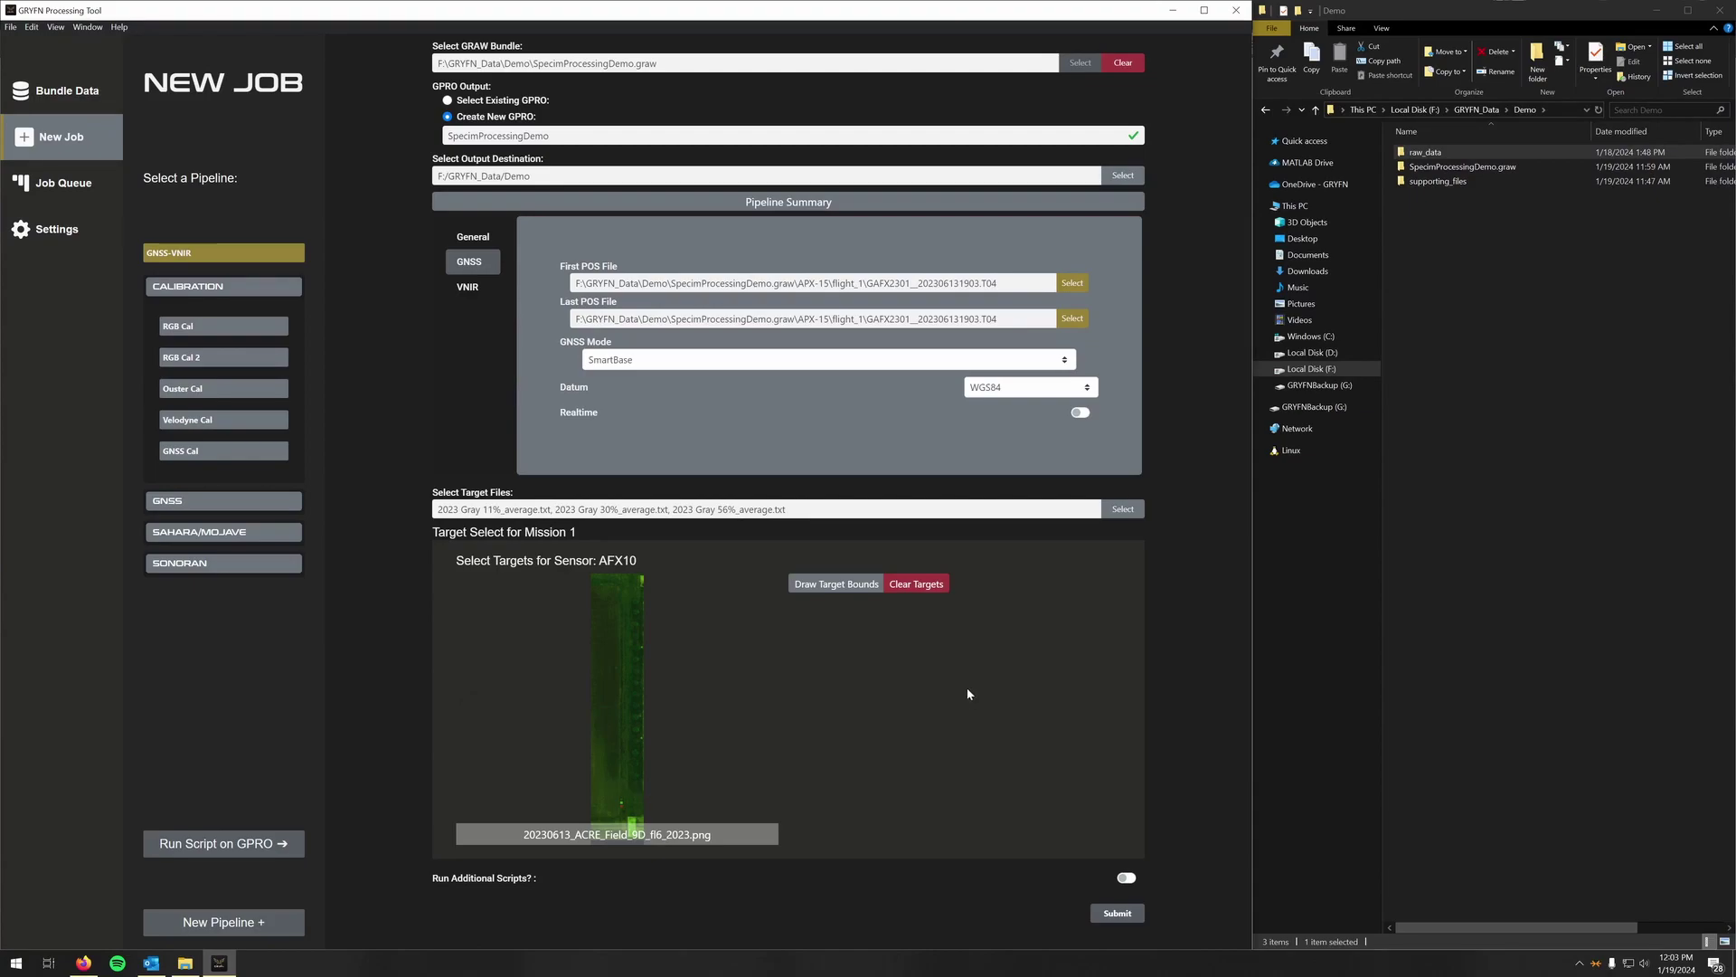
click(845, 589)
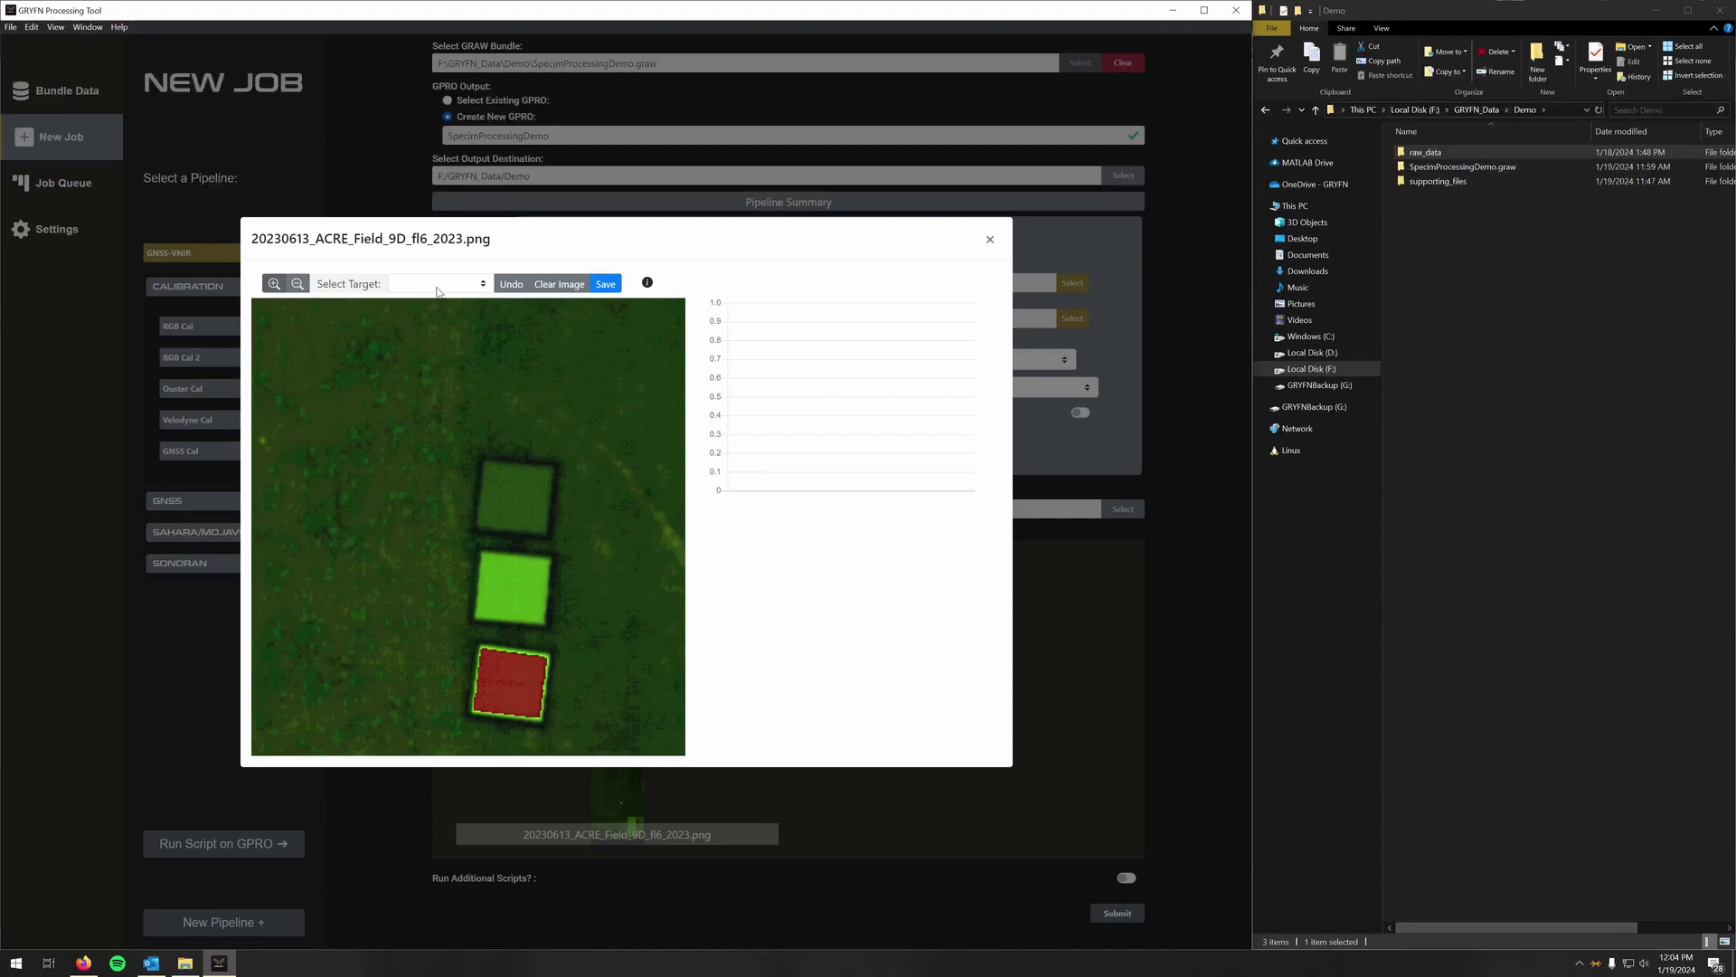
- Draw a small bounding rectangle inside each calibration panel, assigning the Gray 11%, 30% and 56% targets to the upper, middle and lower panels
click(438, 286)
click(449, 302)
drag(493, 469, 513, 486)
click(432, 285)
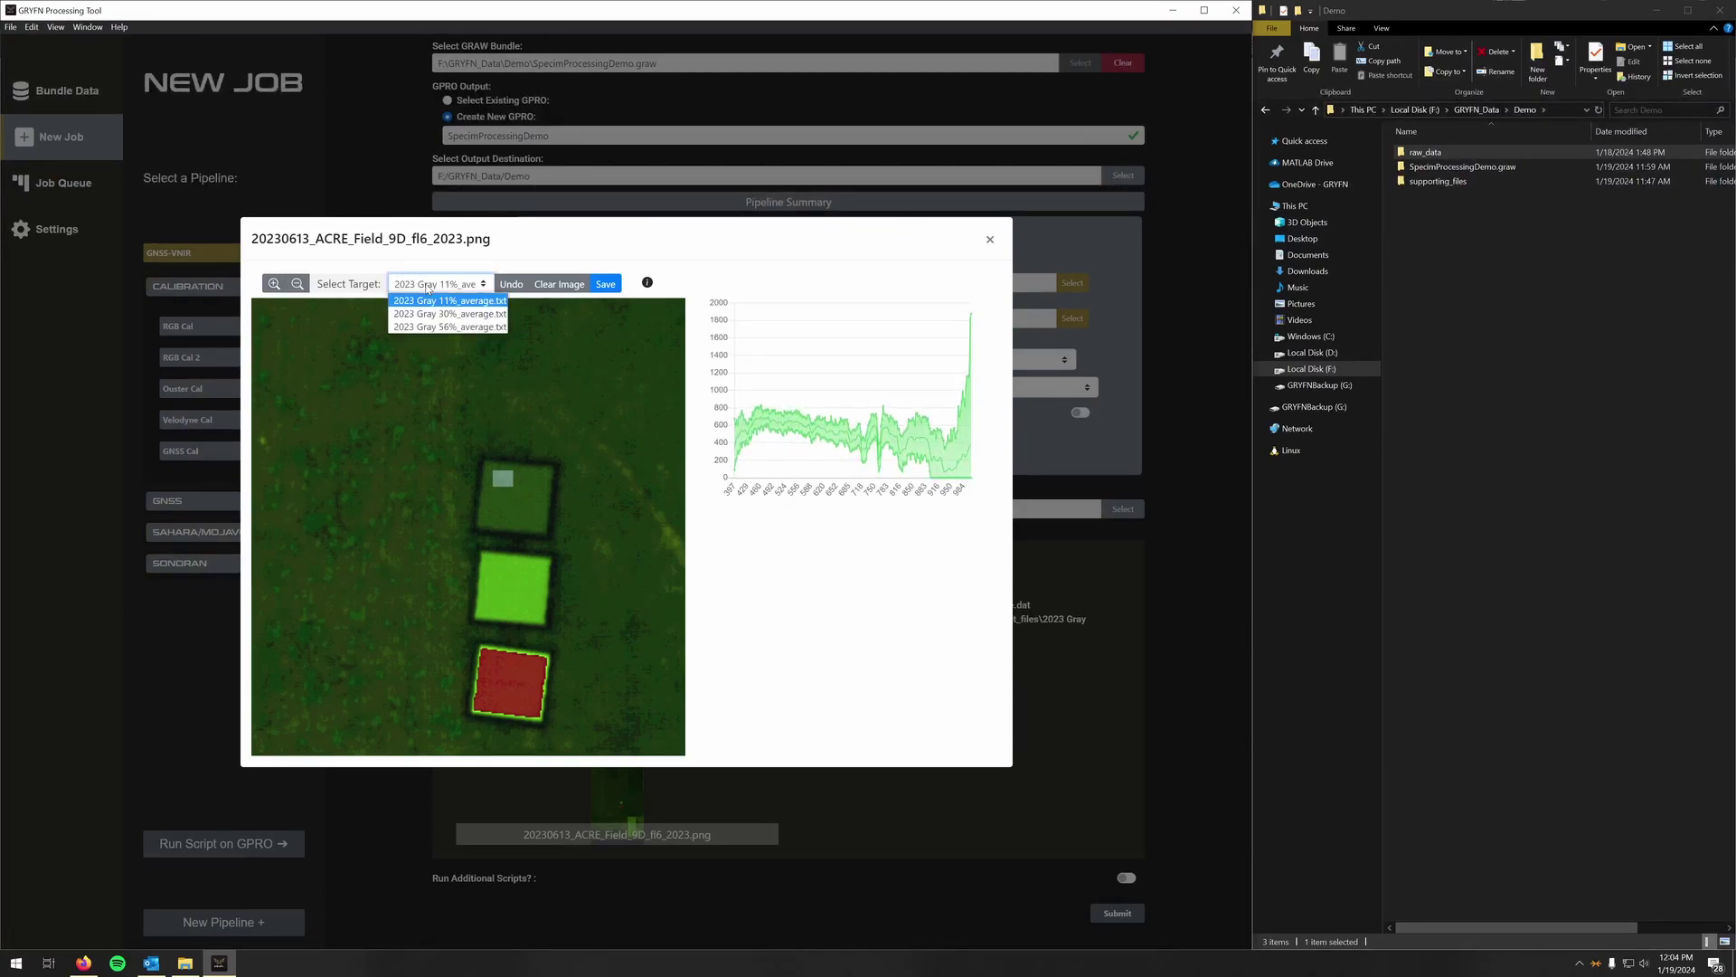
click(443, 316)
drag(488, 562, 509, 578)
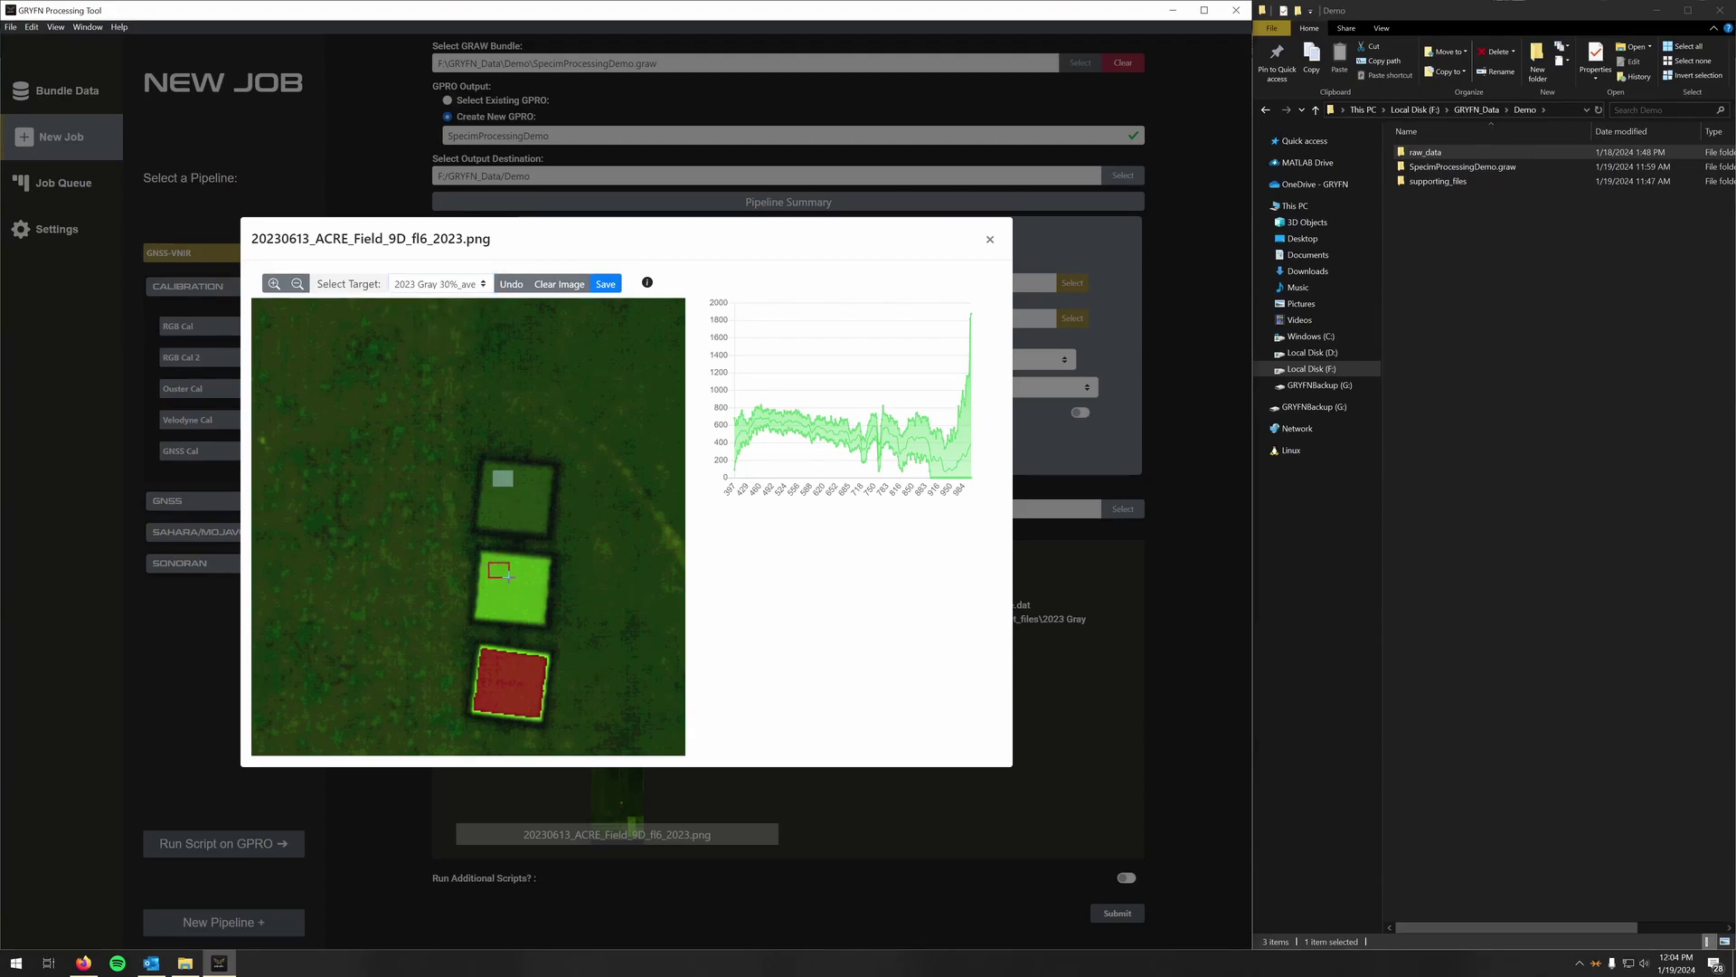
click(434, 284)
click(449, 326)
drag(487, 657, 509, 670)
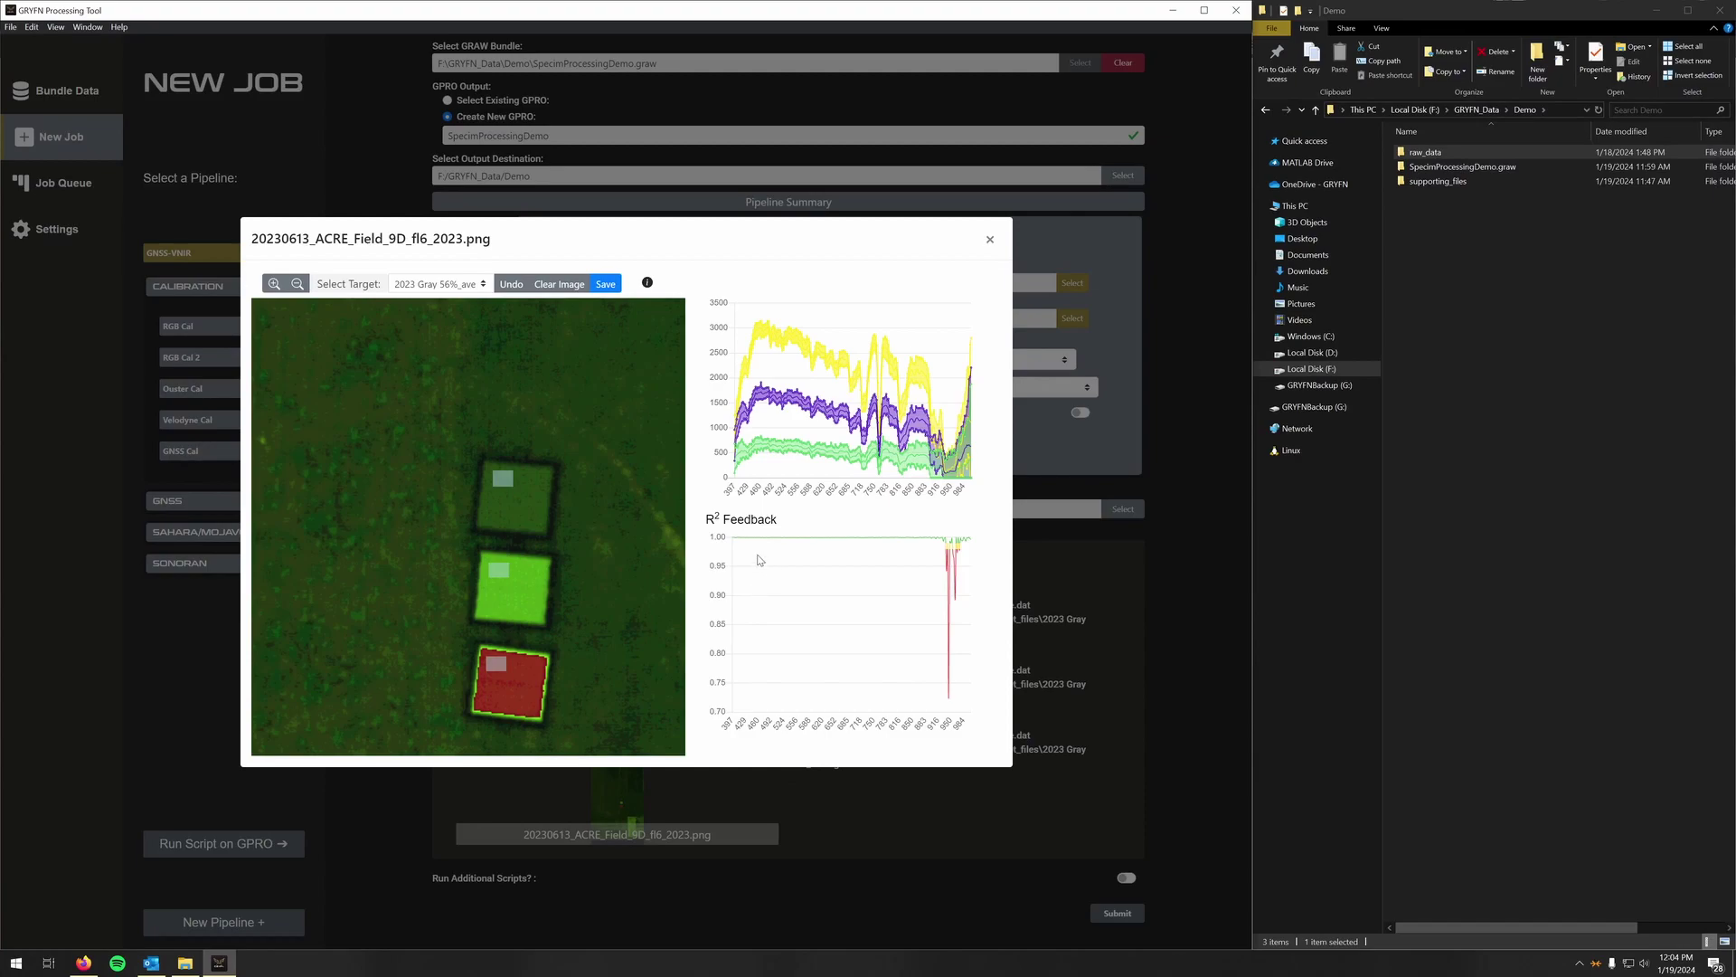
- Save the drawn target bounds and submit the GNSS-VNIR job for processing
click(606, 286)
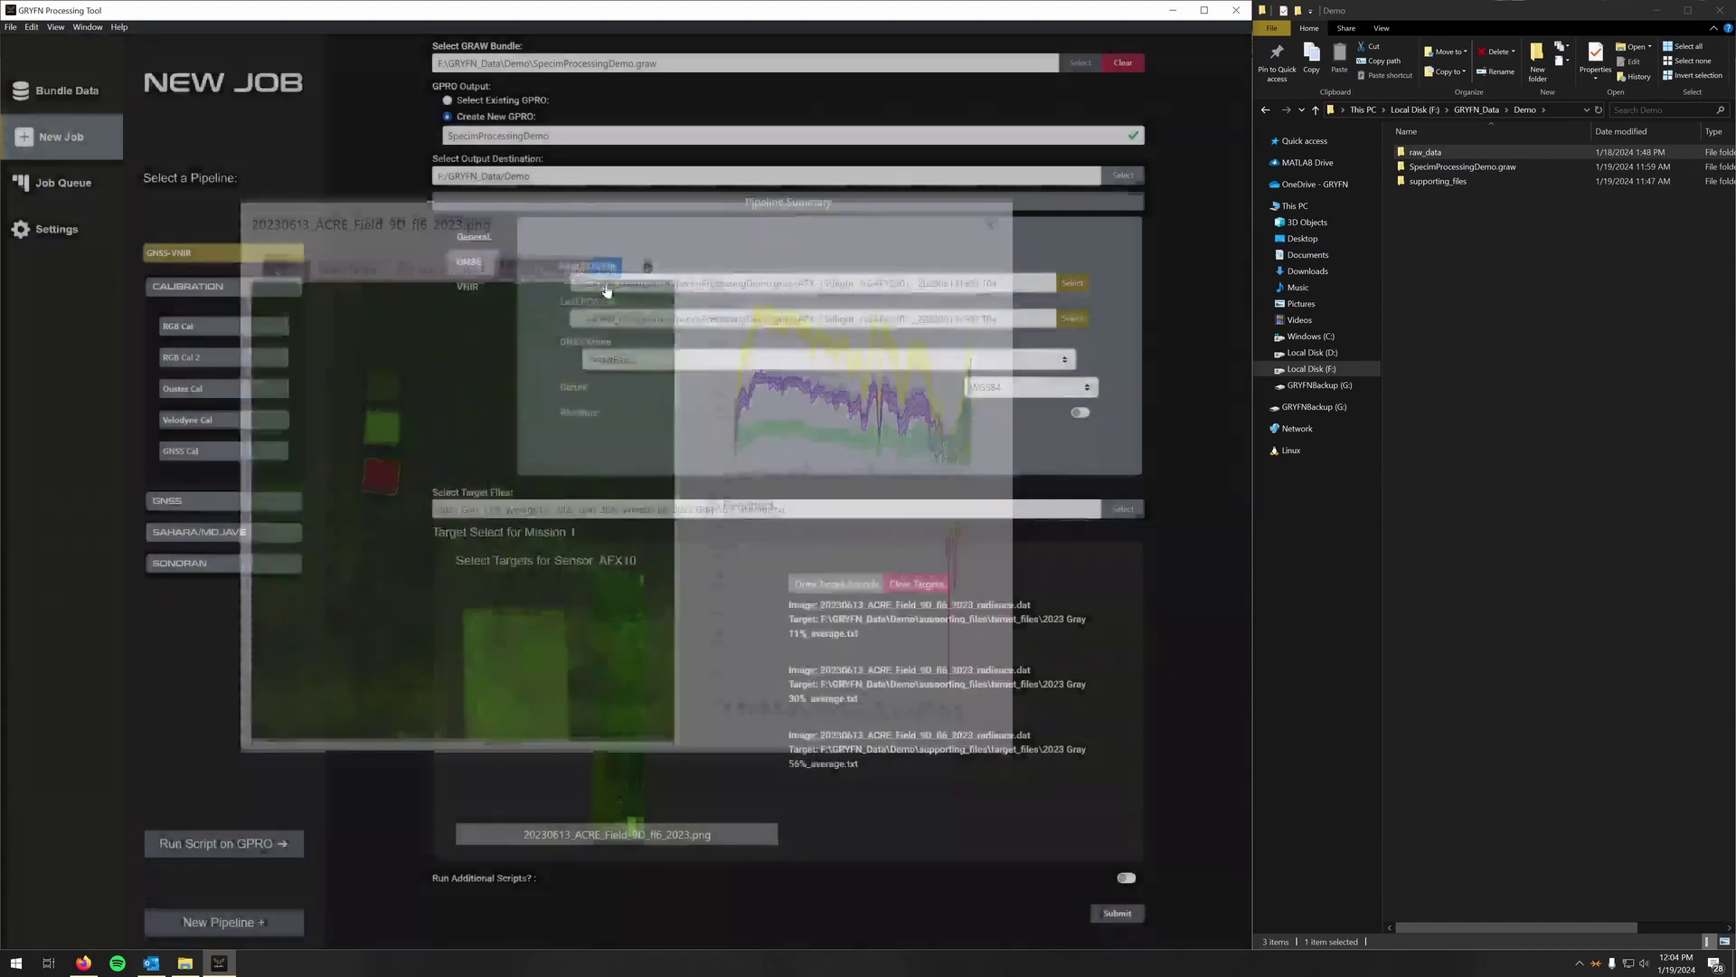
click(1121, 913)
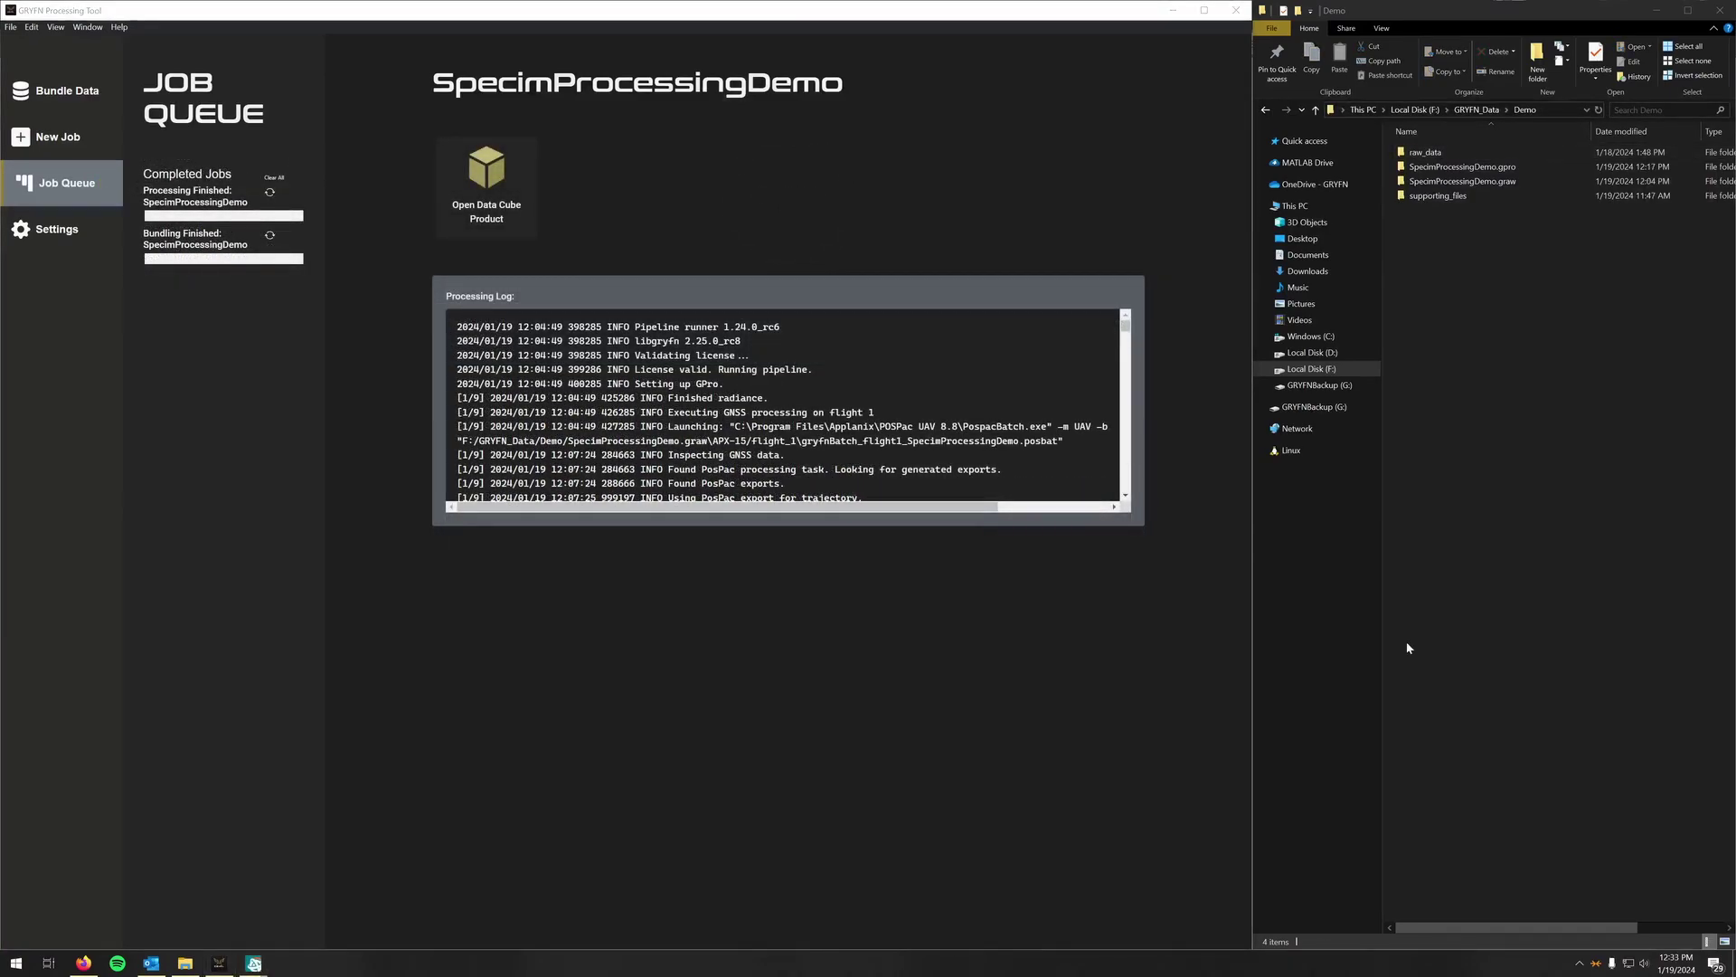
- Check the finished job's processing log to its end and open the products folder of its data cube output
drag(1126, 326, 1129, 497)
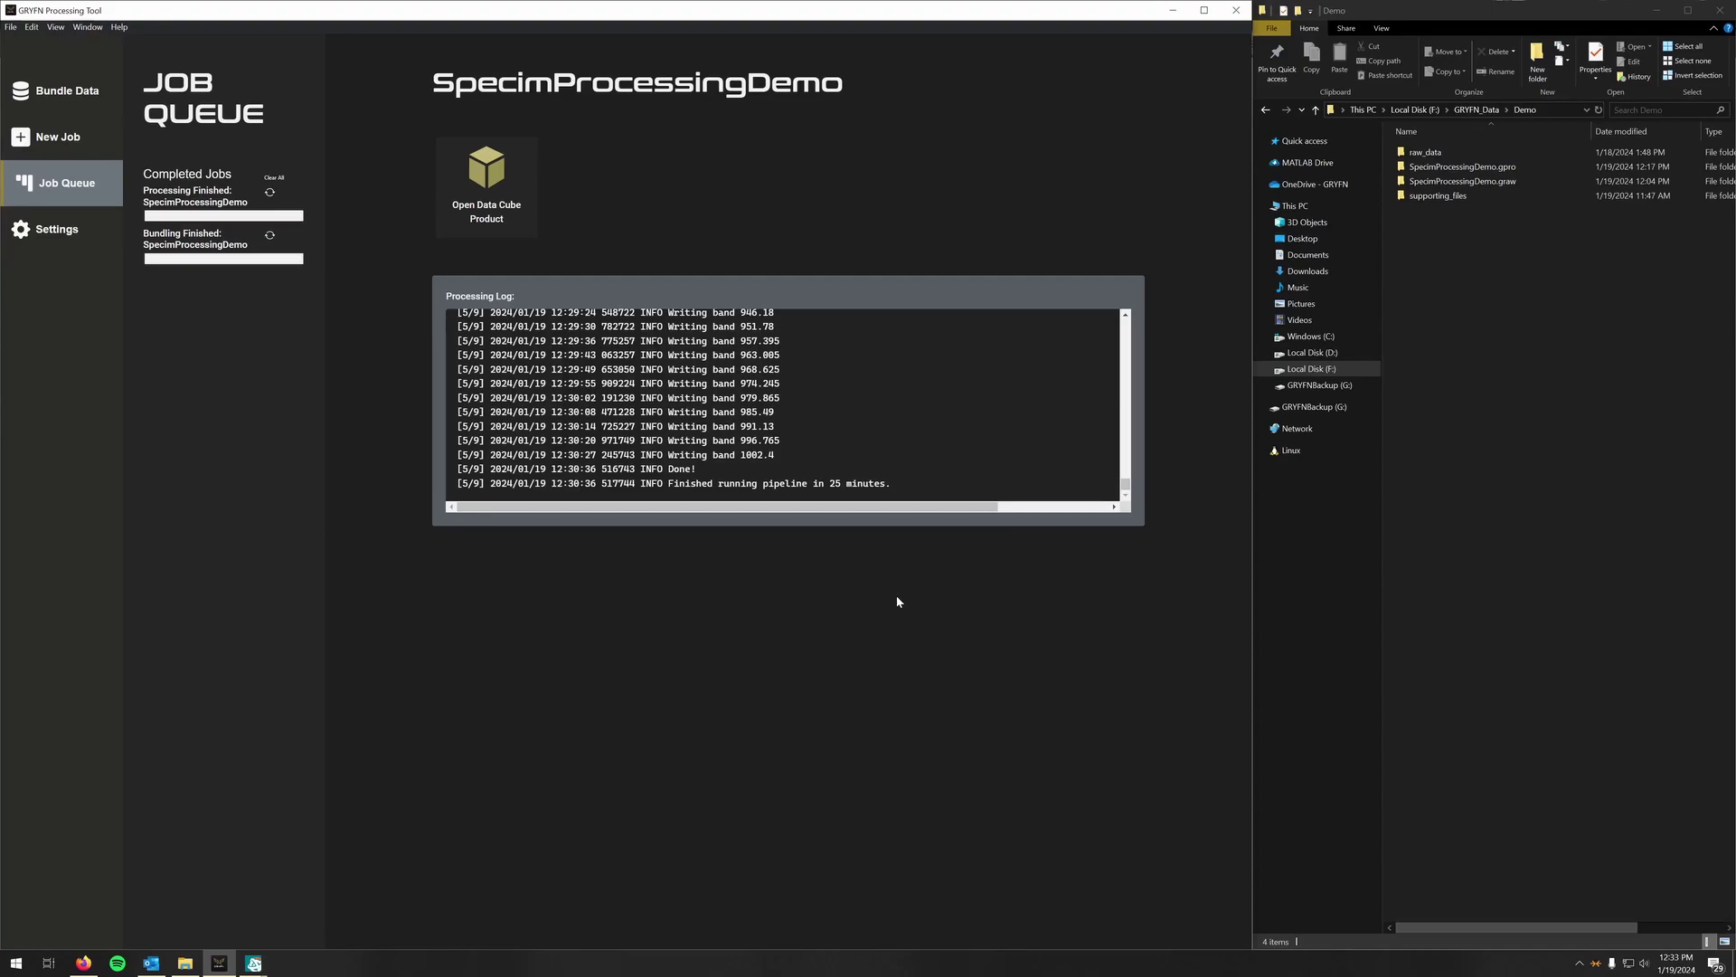
click(525, 219)
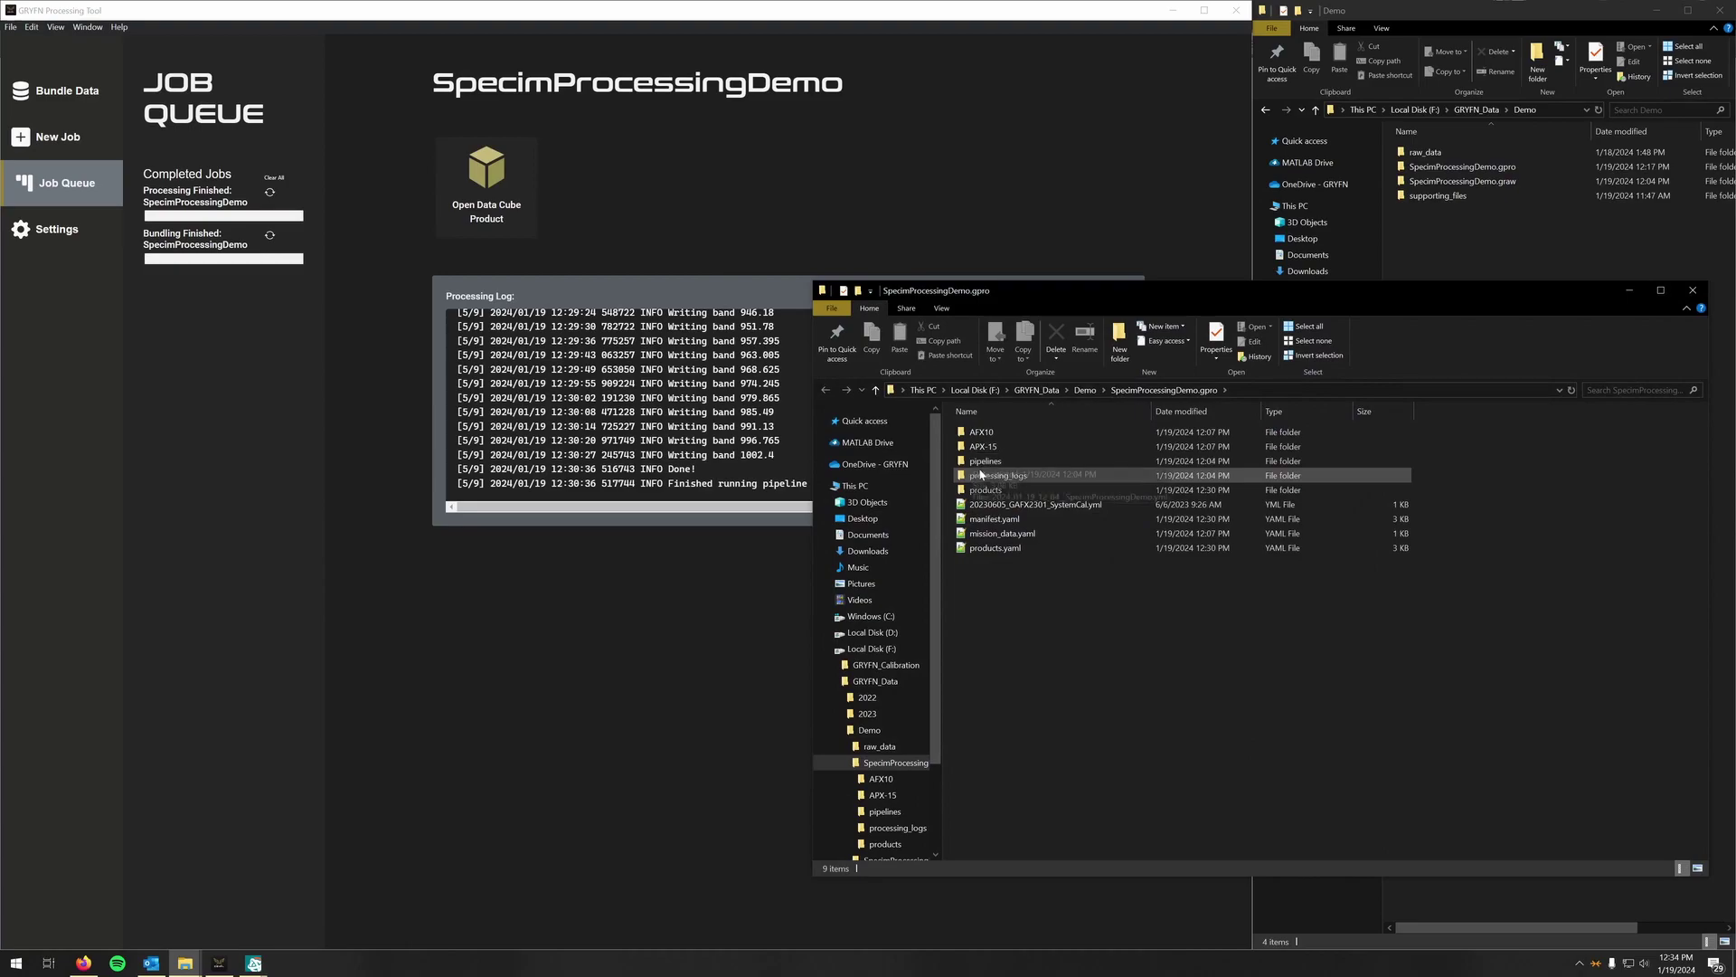
double_click(986, 490)
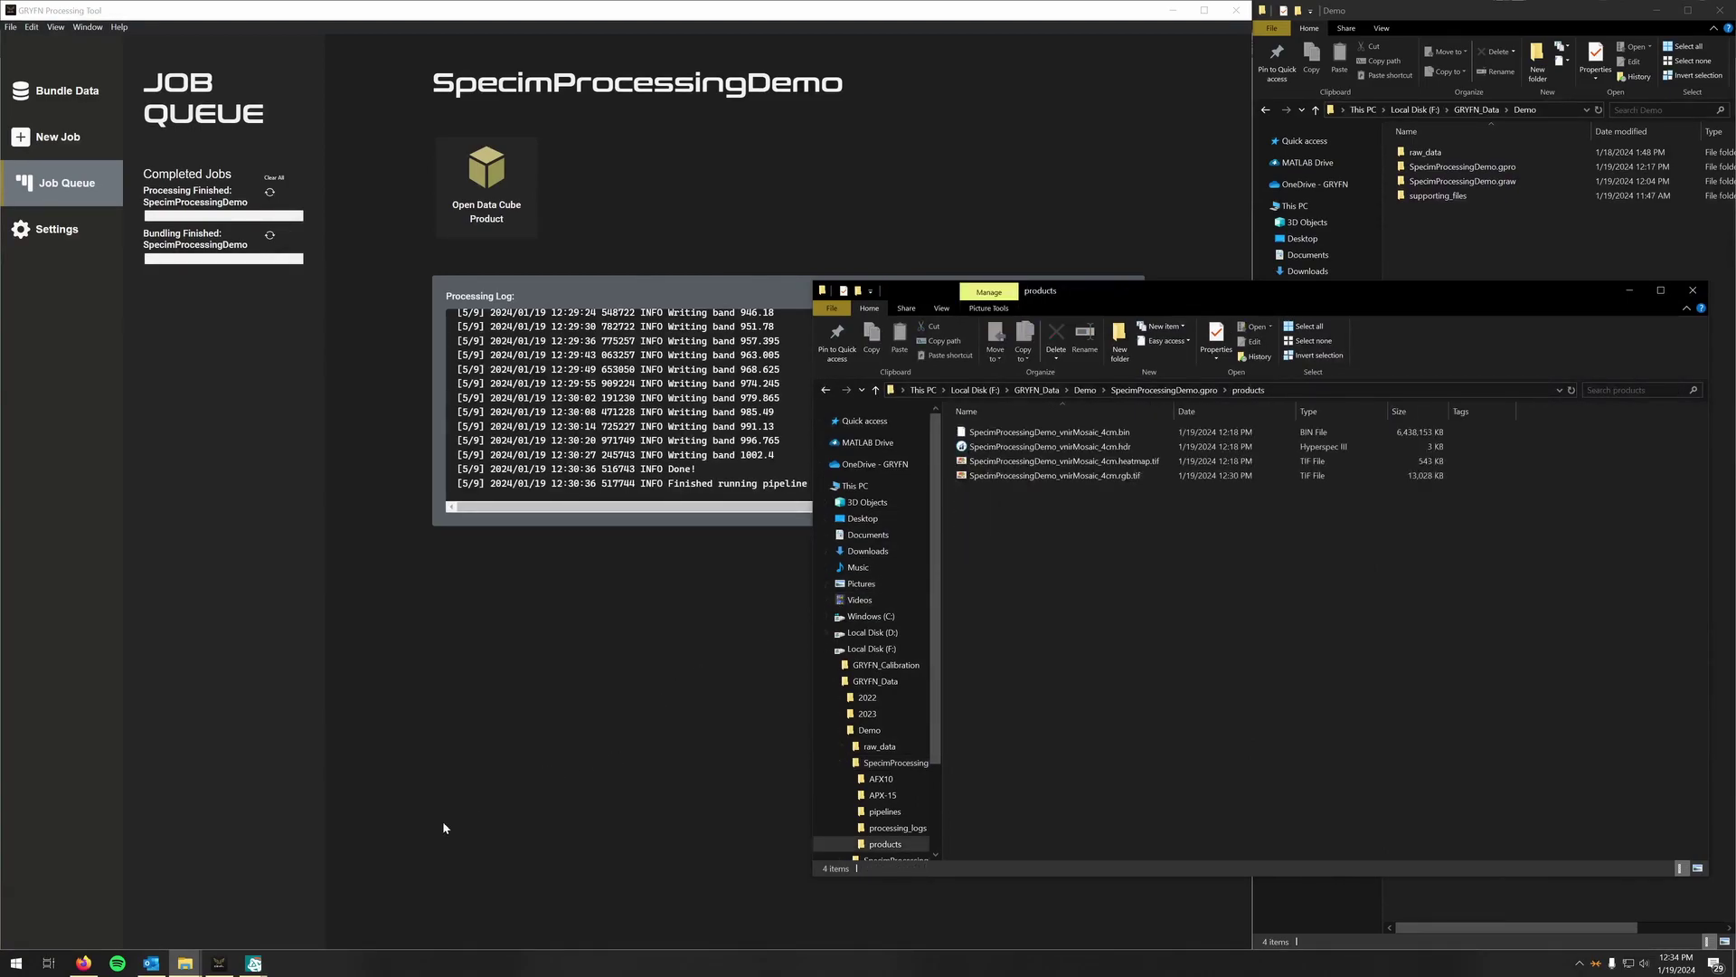
- Load SpecimProcessingDemo_vnirMosaic_4cm.hdr from the products folder into ENVI and minimize the folder window
mouse_move(254, 963)
click(267, 919)
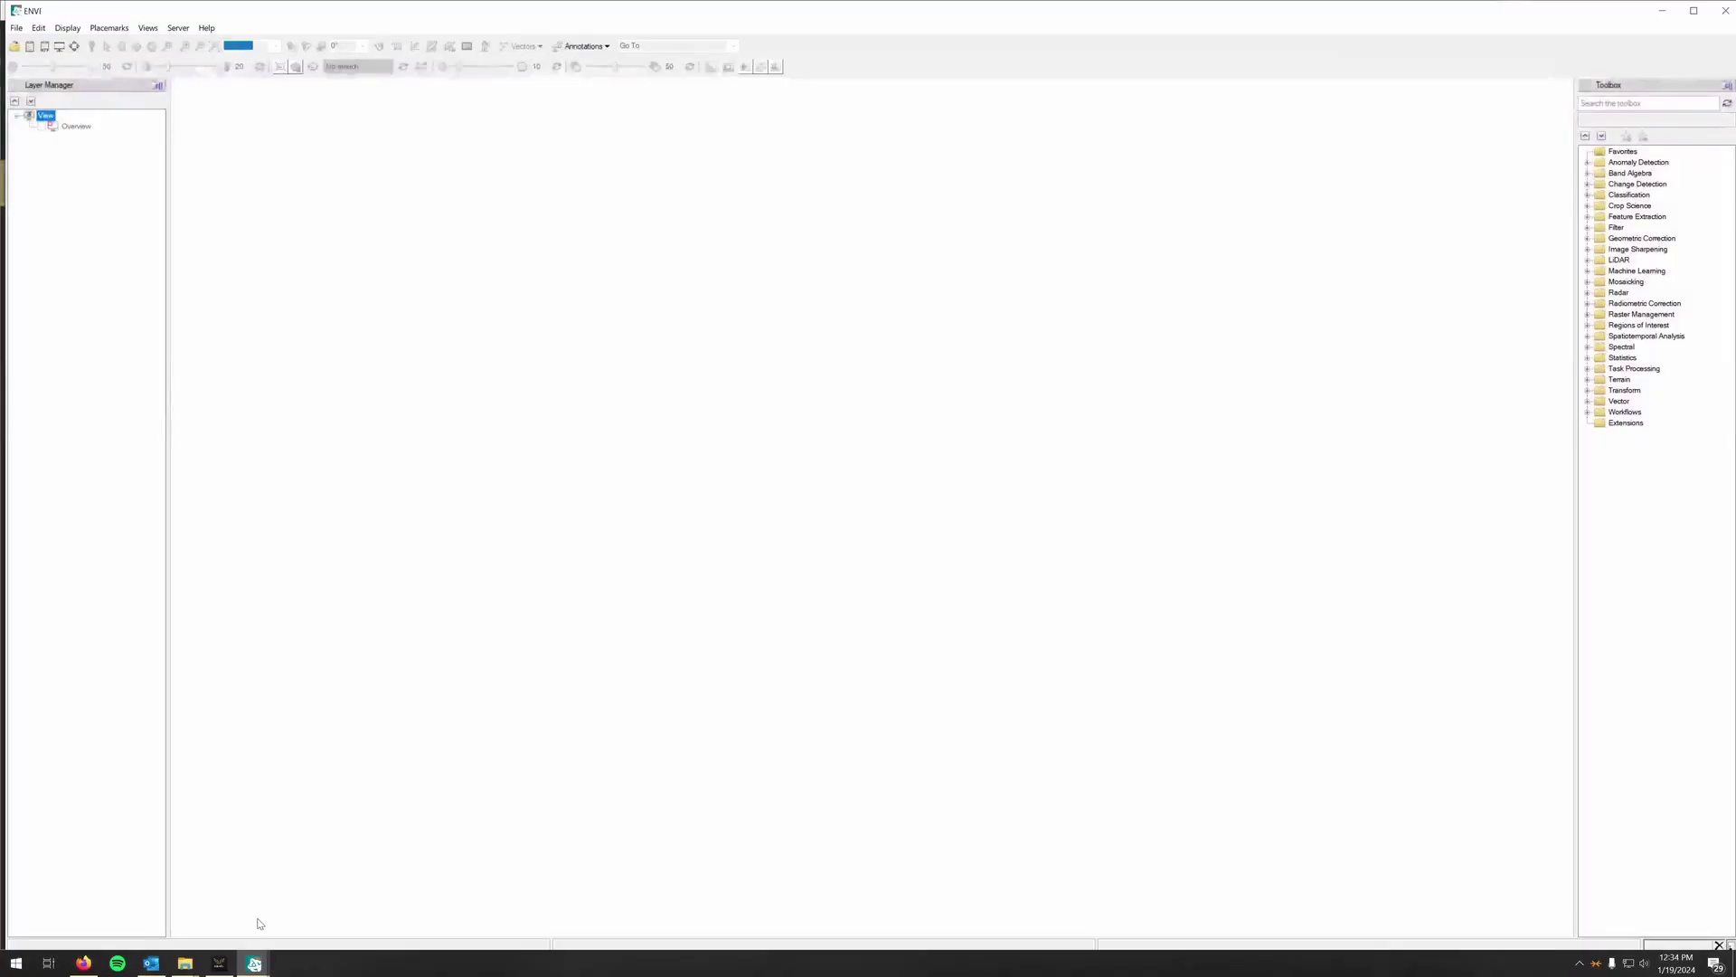
mouse_move(184, 963)
click(178, 915)
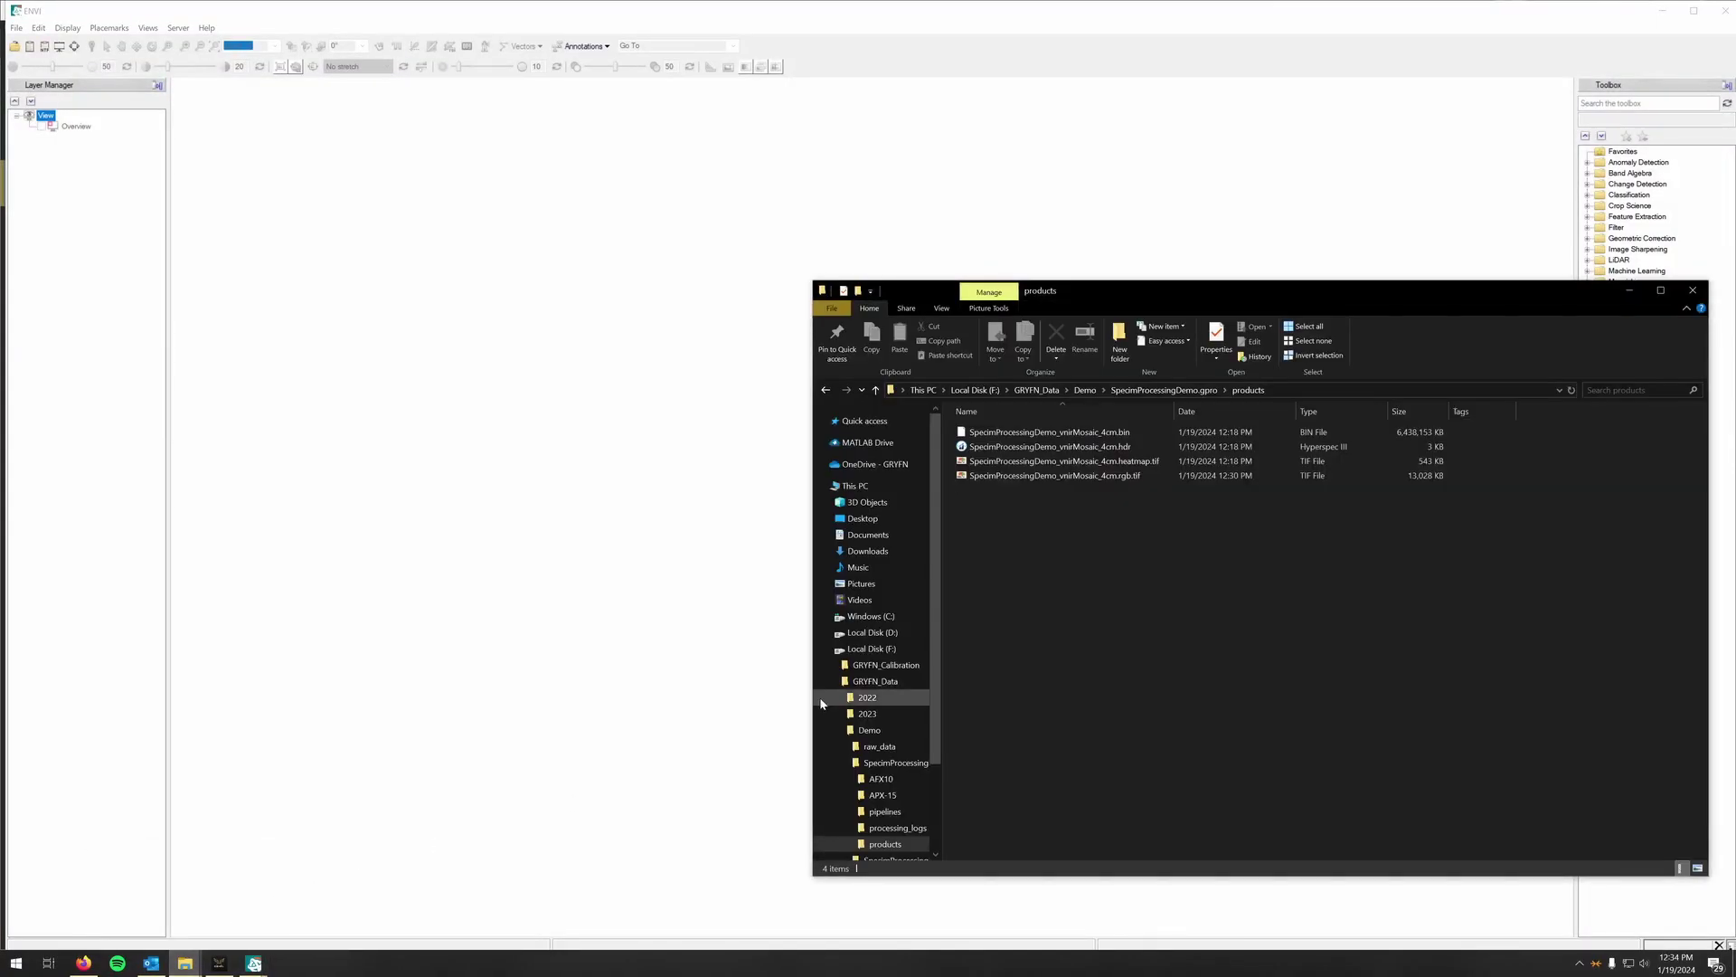
drag(1094, 448, 713, 351)
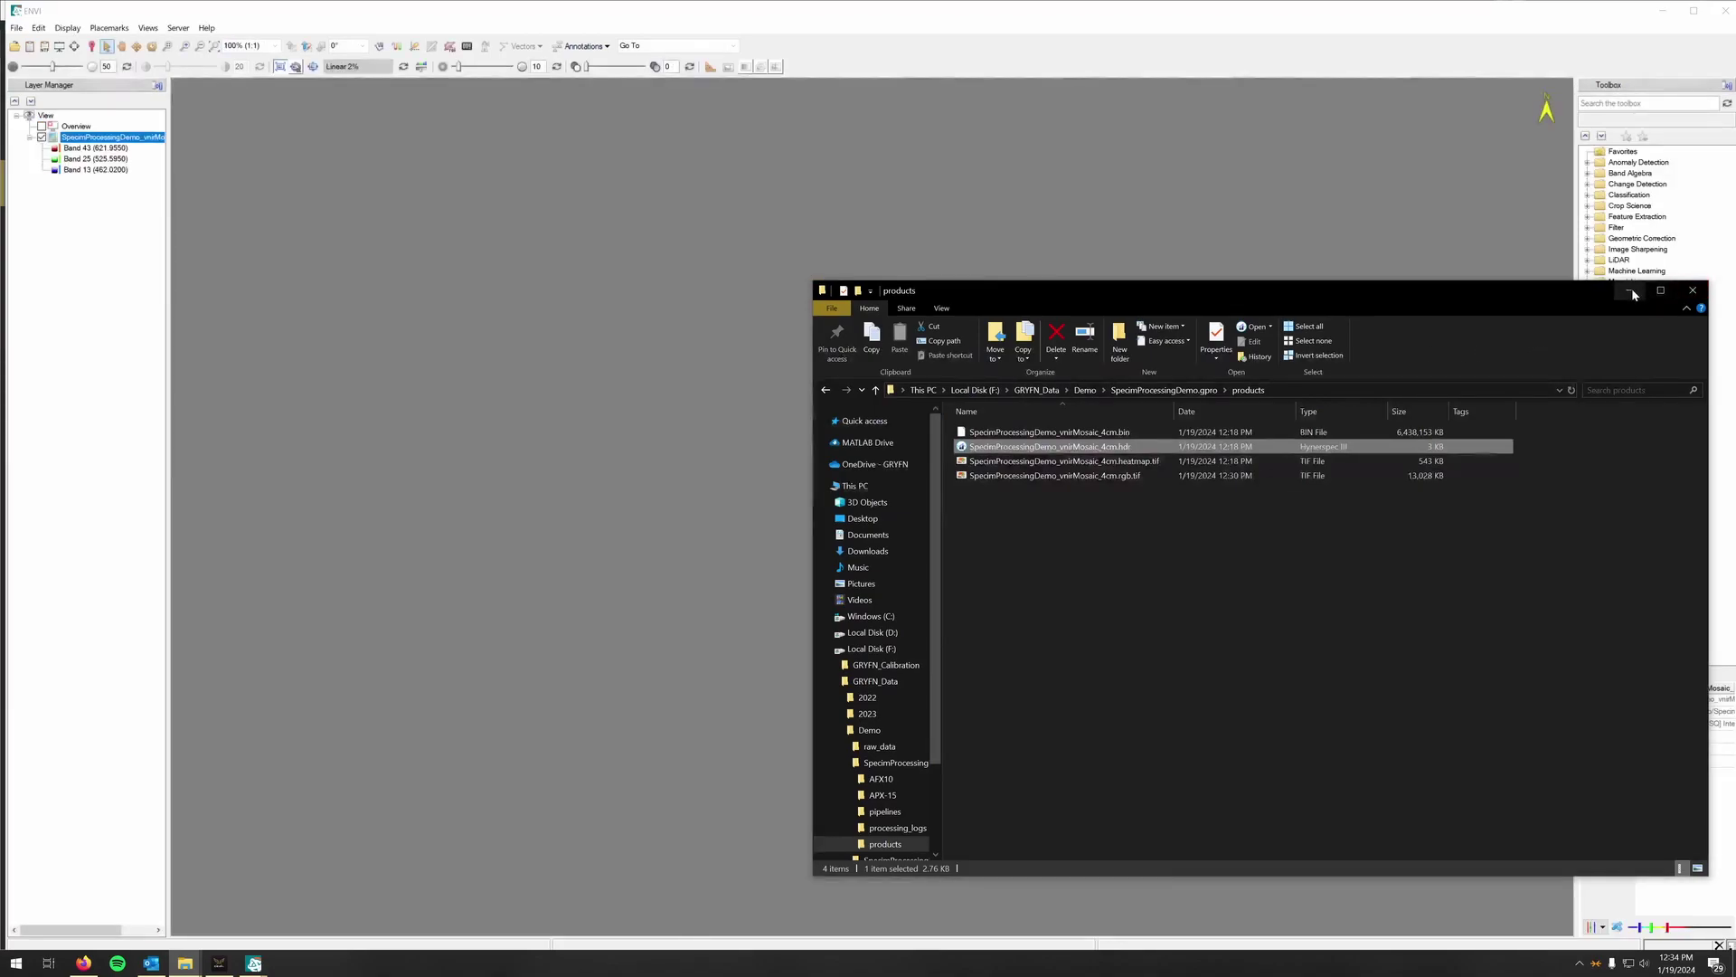
click(1631, 290)
- Examine the spectral orthomosaic across the crop field, calibration panels and parking lot, then close ENVI
scroll(777, 395, down, 5)
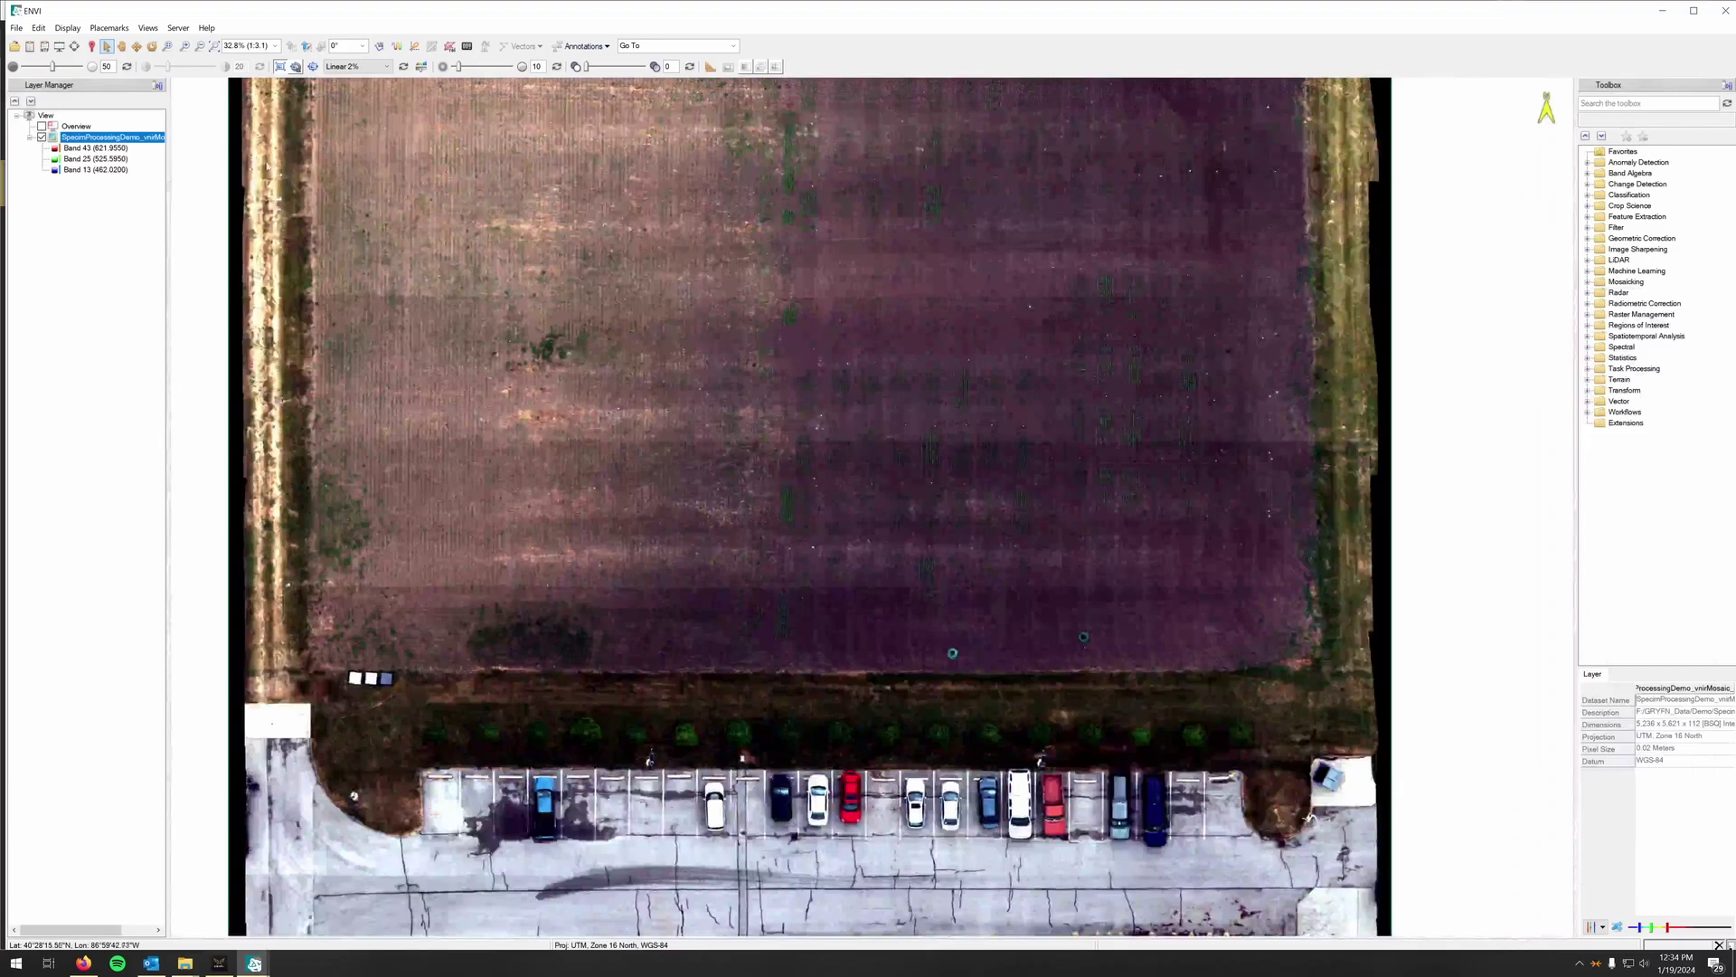
click(121, 45)
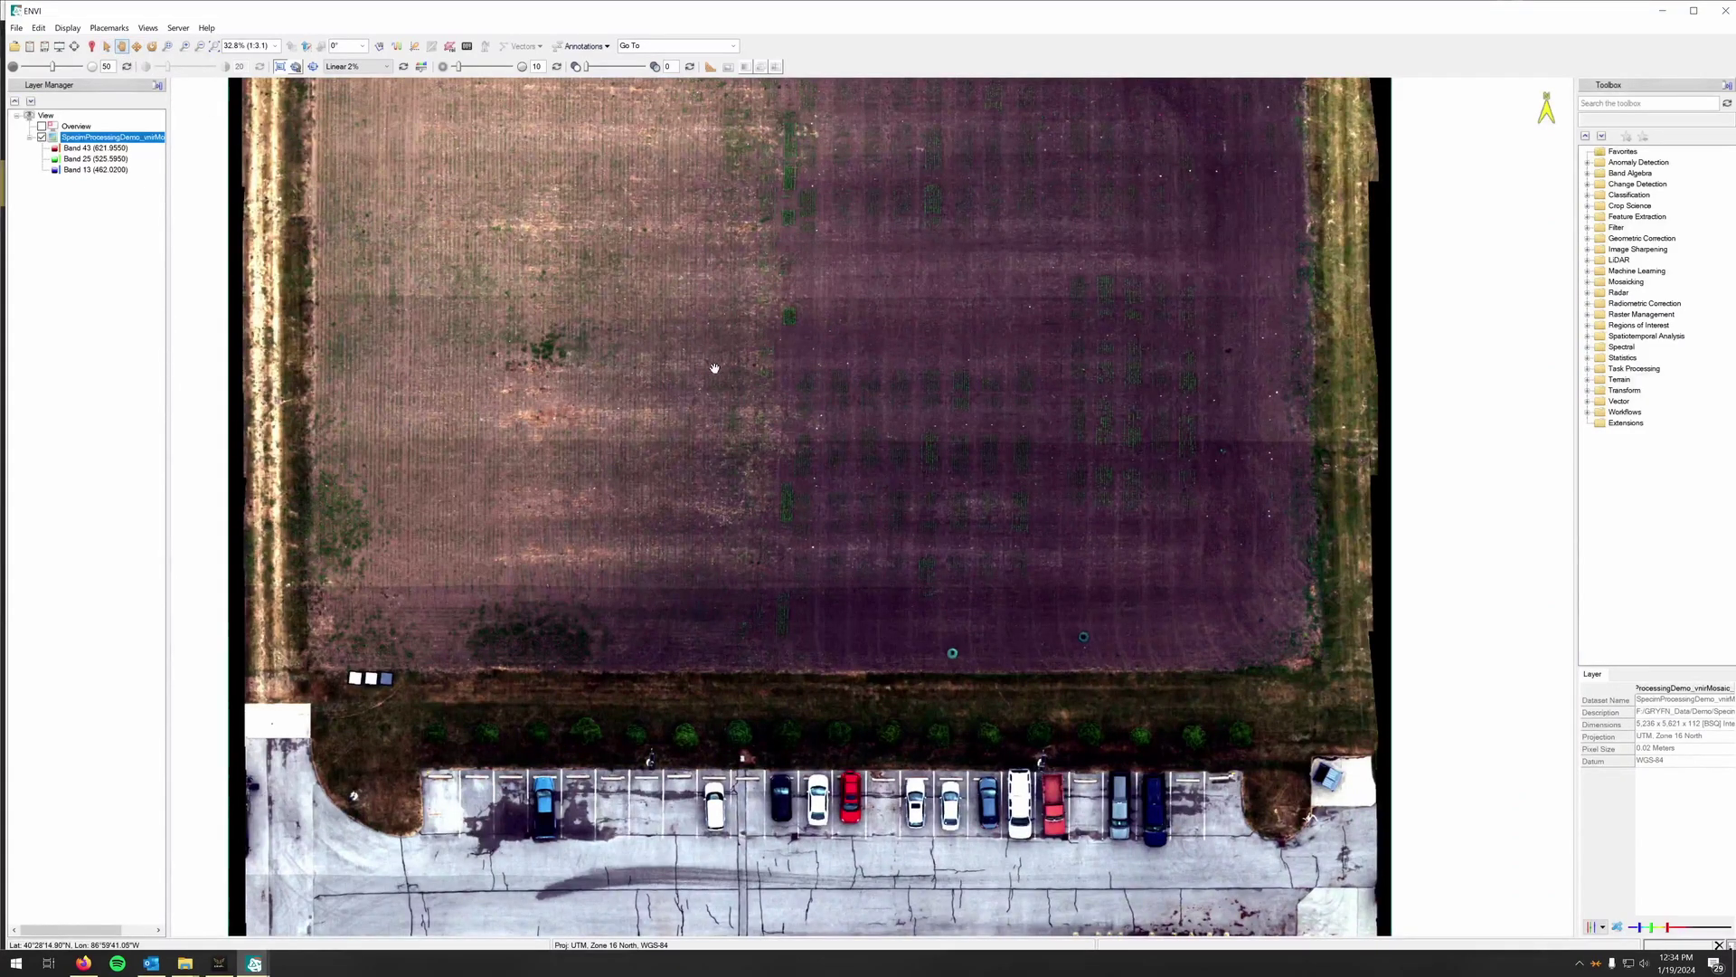
drag(728, 365, 729, 434)
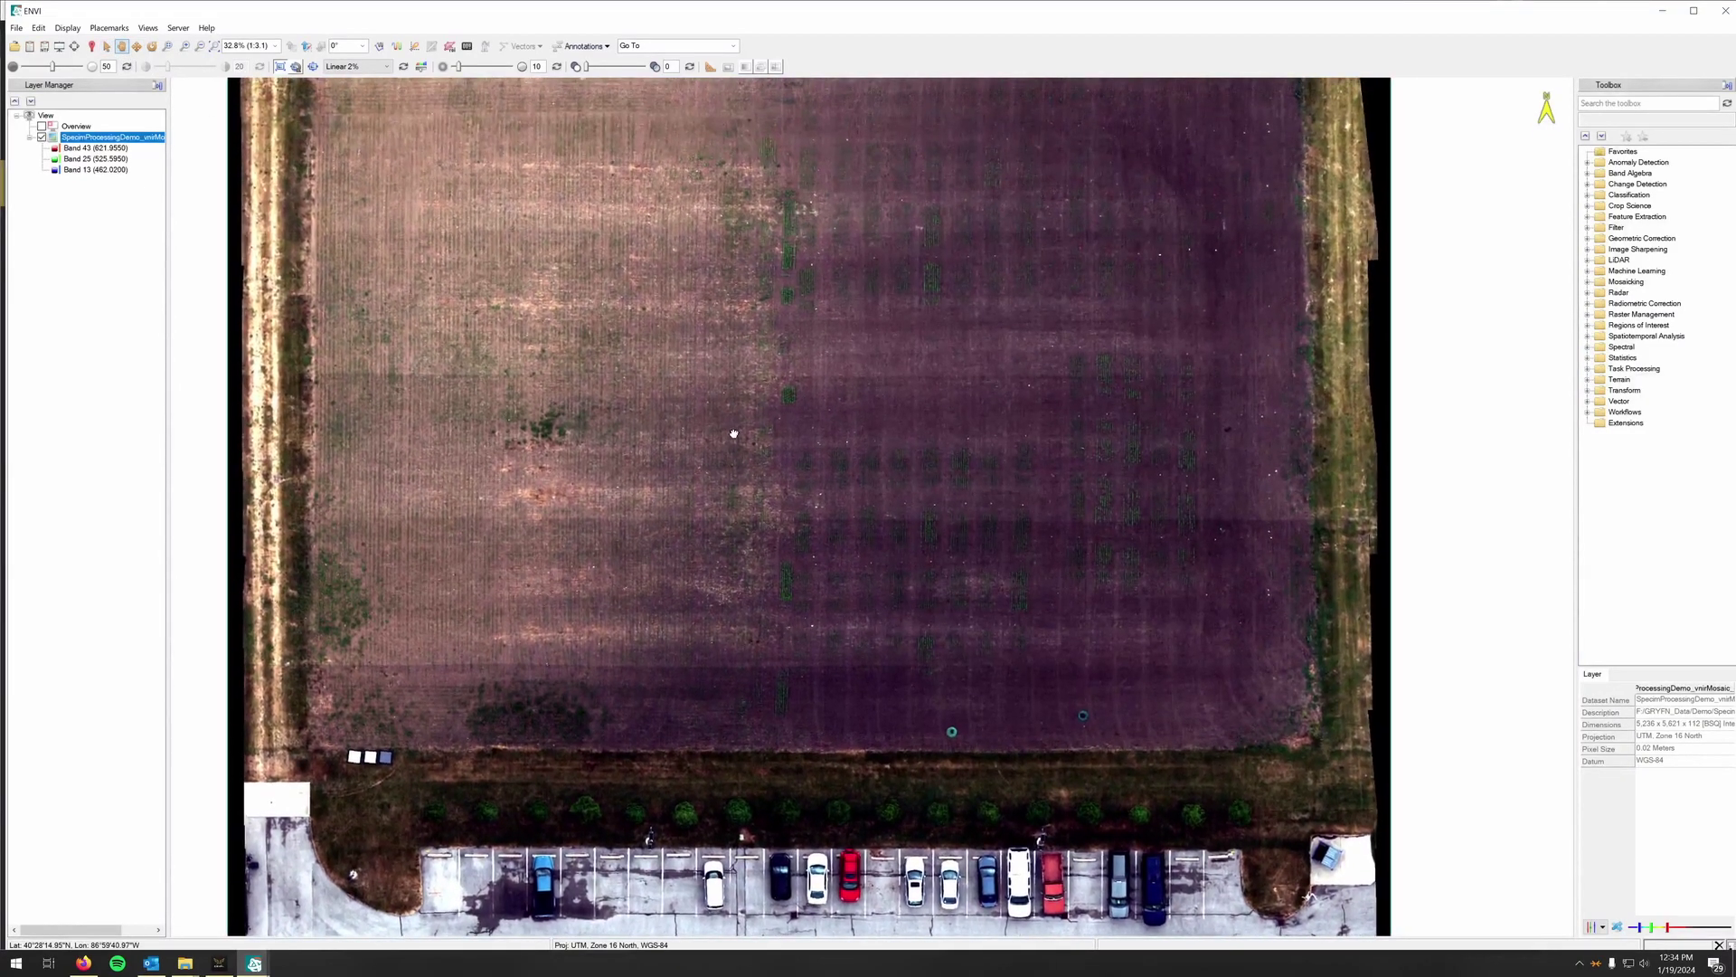
drag(871, 779, 880, 629)
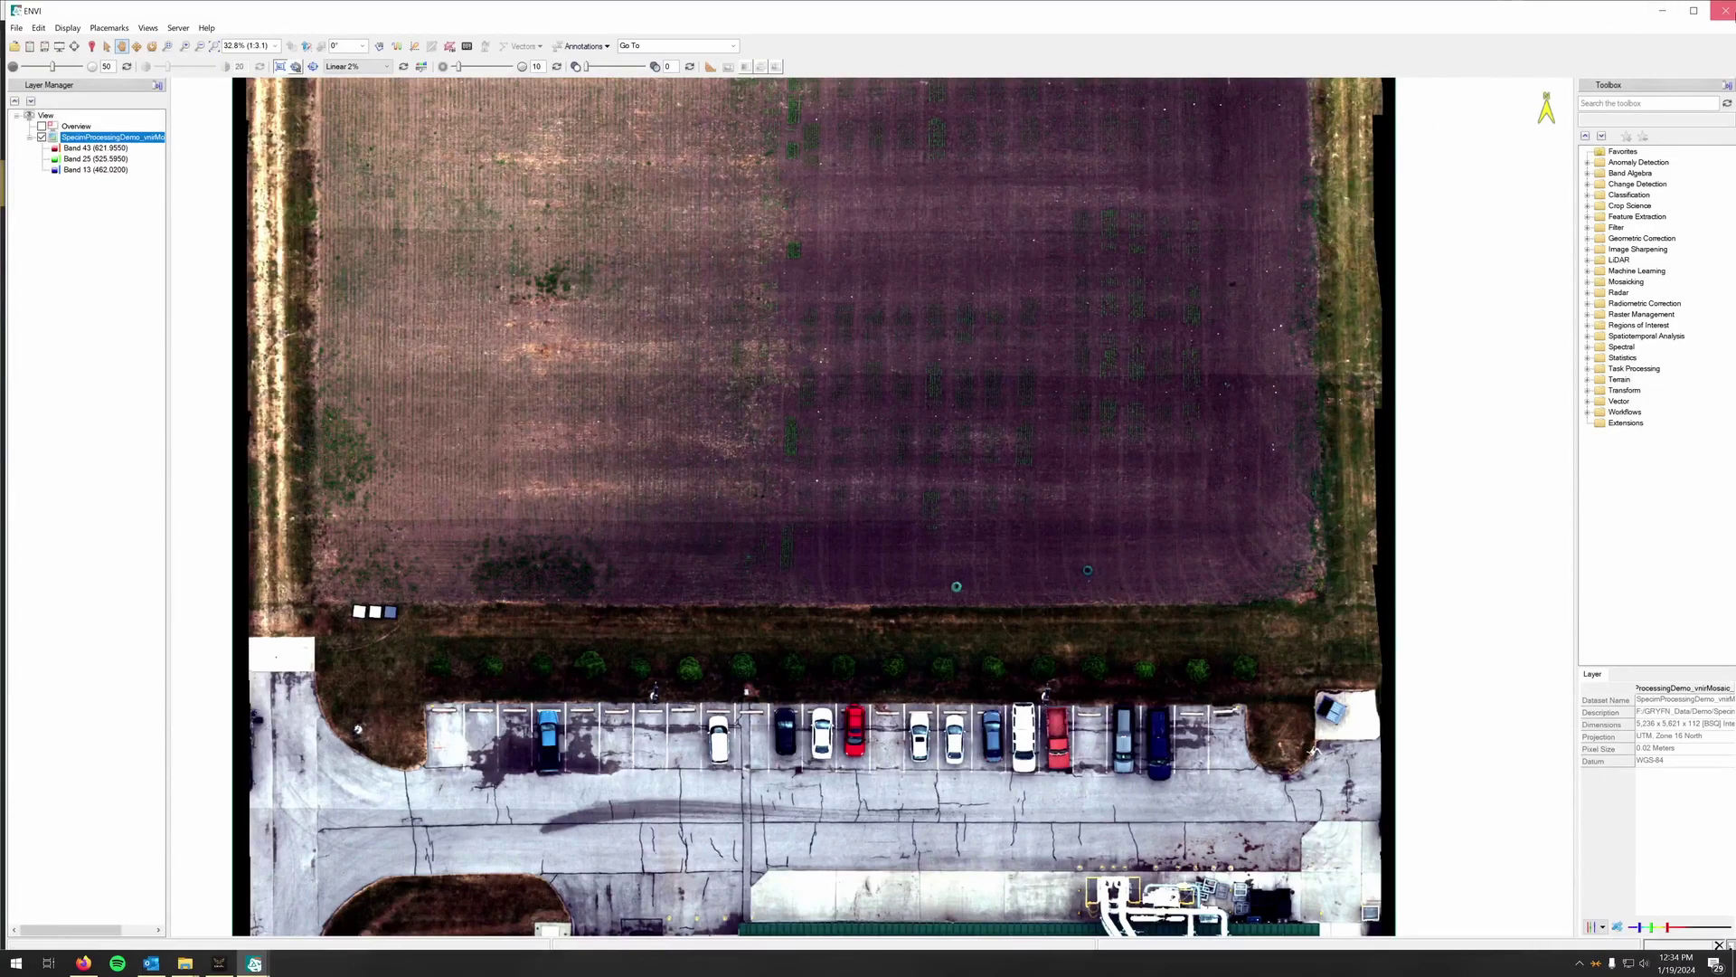
click(1725, 10)
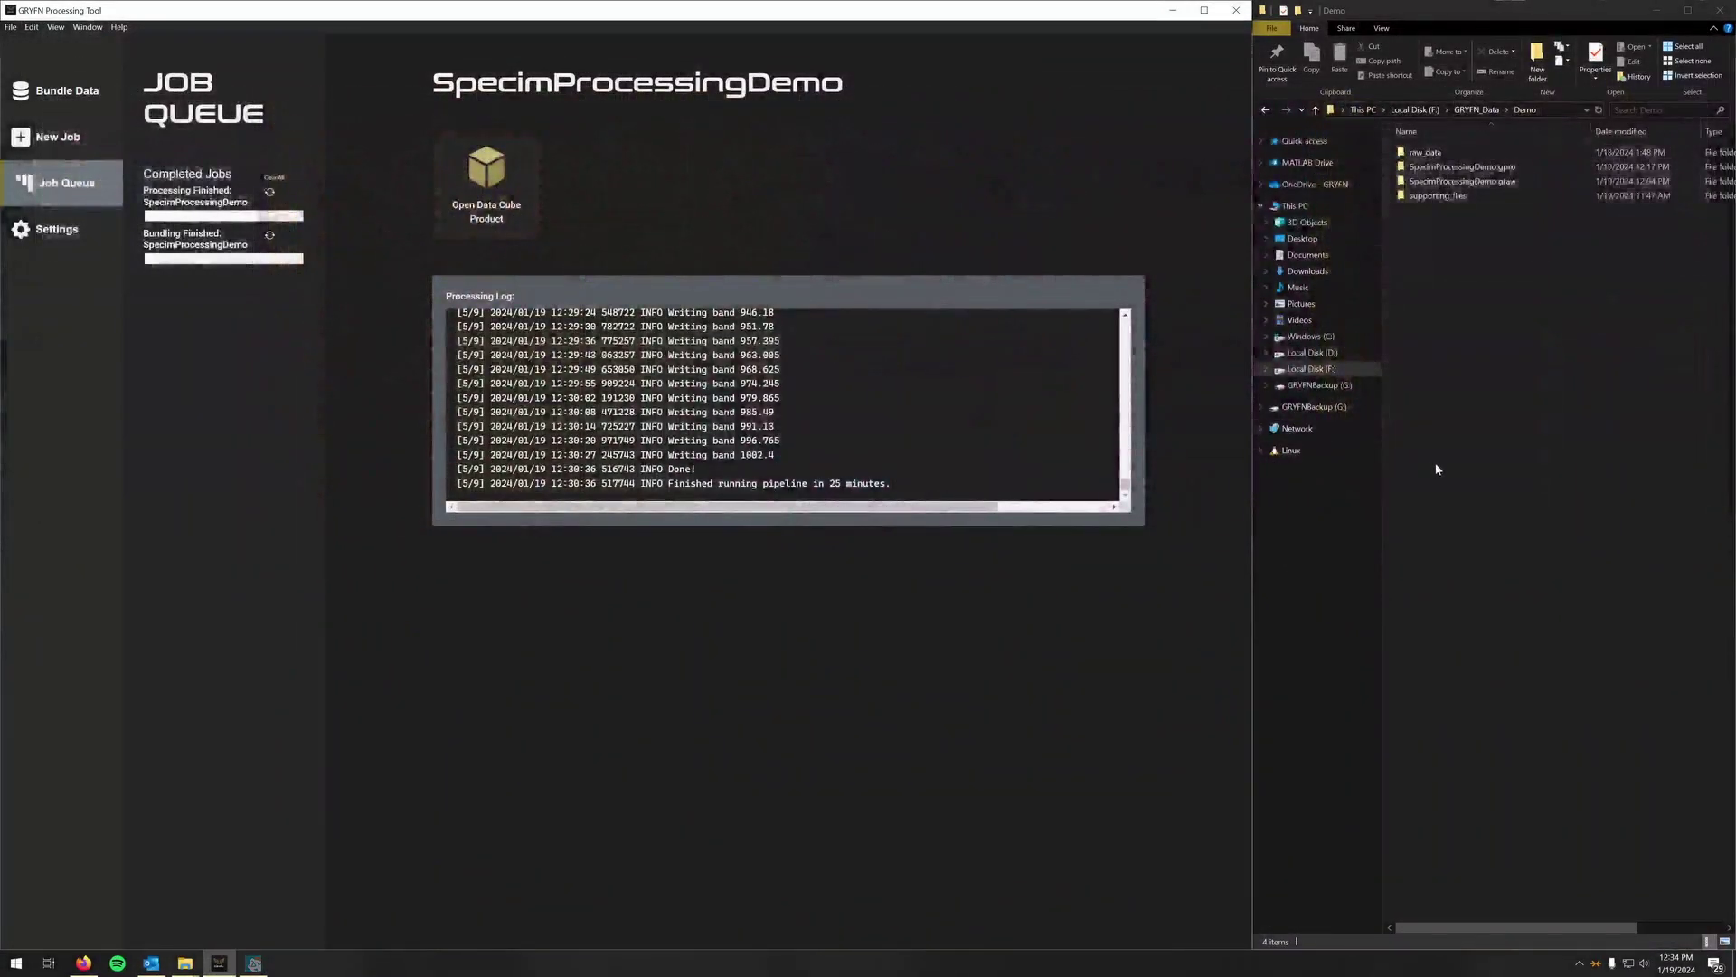